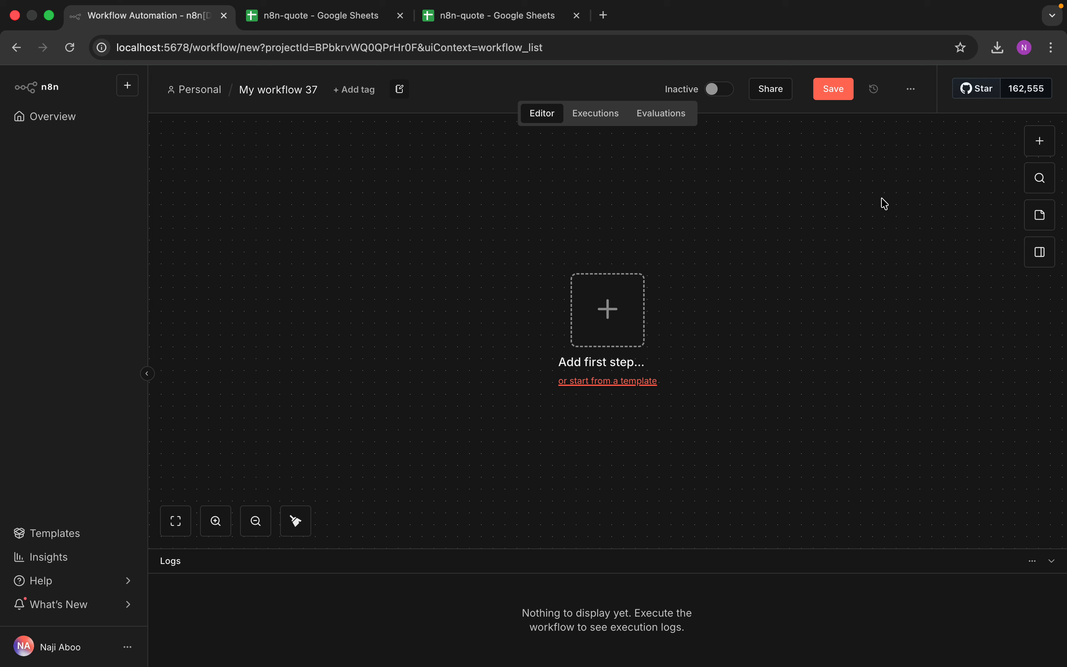
Add a Webhook trigger as the first workflow step and set its path to v1/get-records.
{"action": "left_click", "coordinate": [608, 307]}
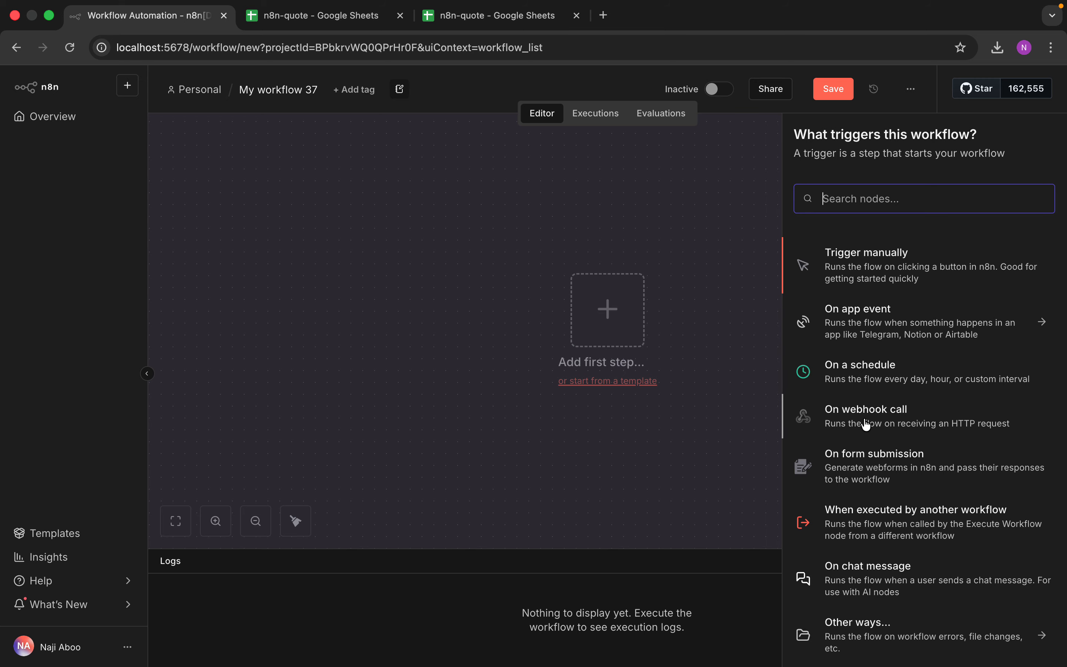
{"action": "left_click", "coordinate": [879, 422]}
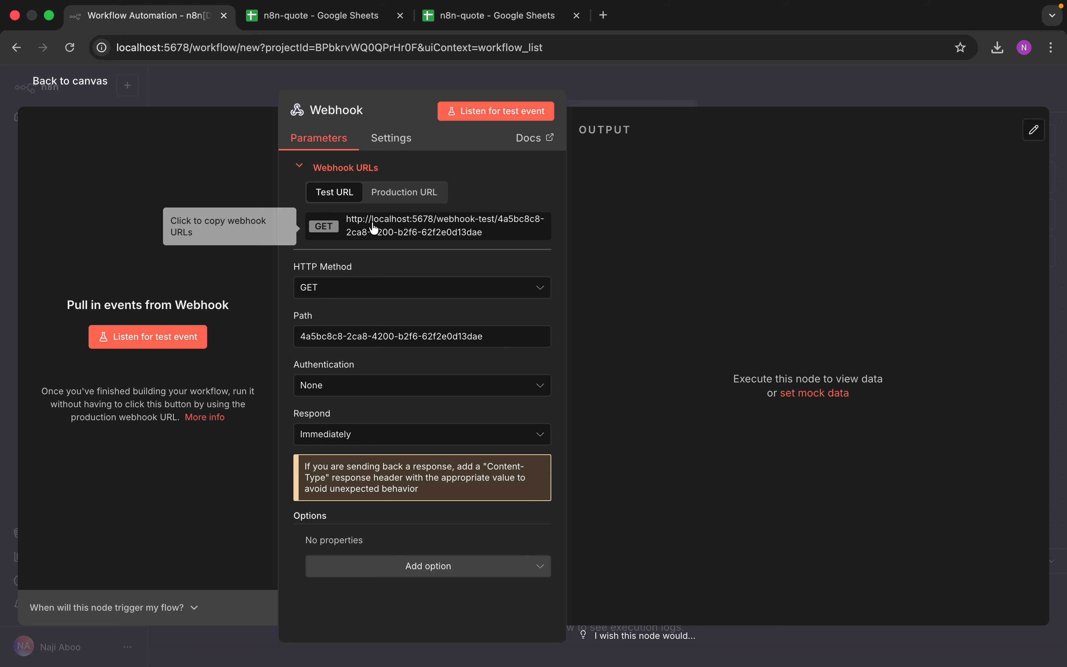
{"action": "left_click", "coordinate": [399, 194]}
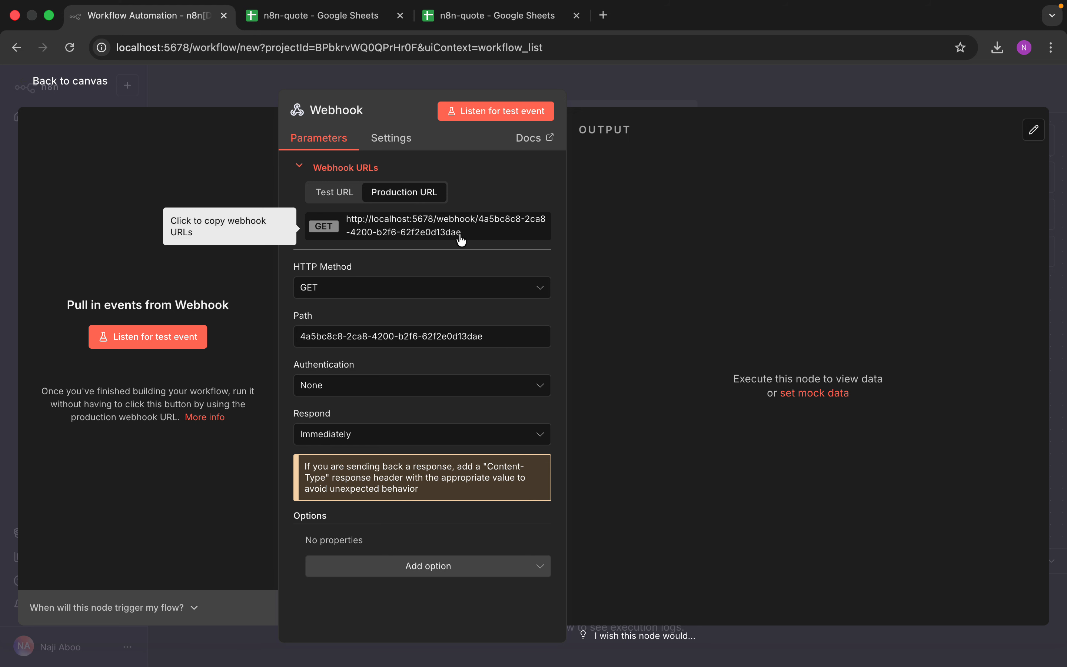
{"action": "left_click", "coordinate": [332, 199]}
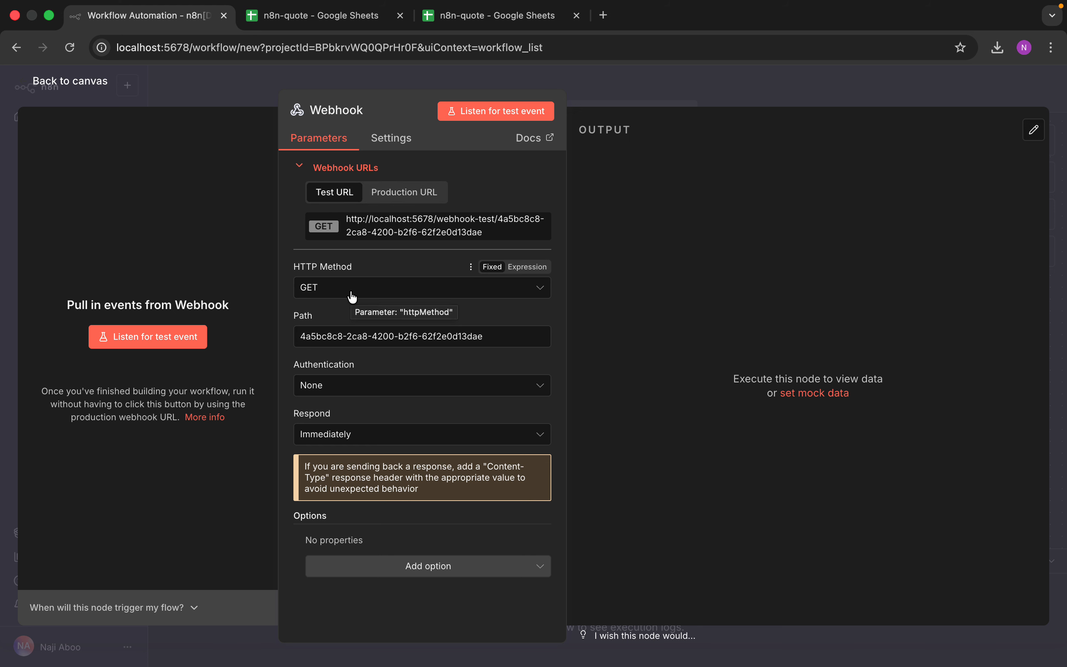
{"action": "triple_click", "coordinate": [325, 334]}
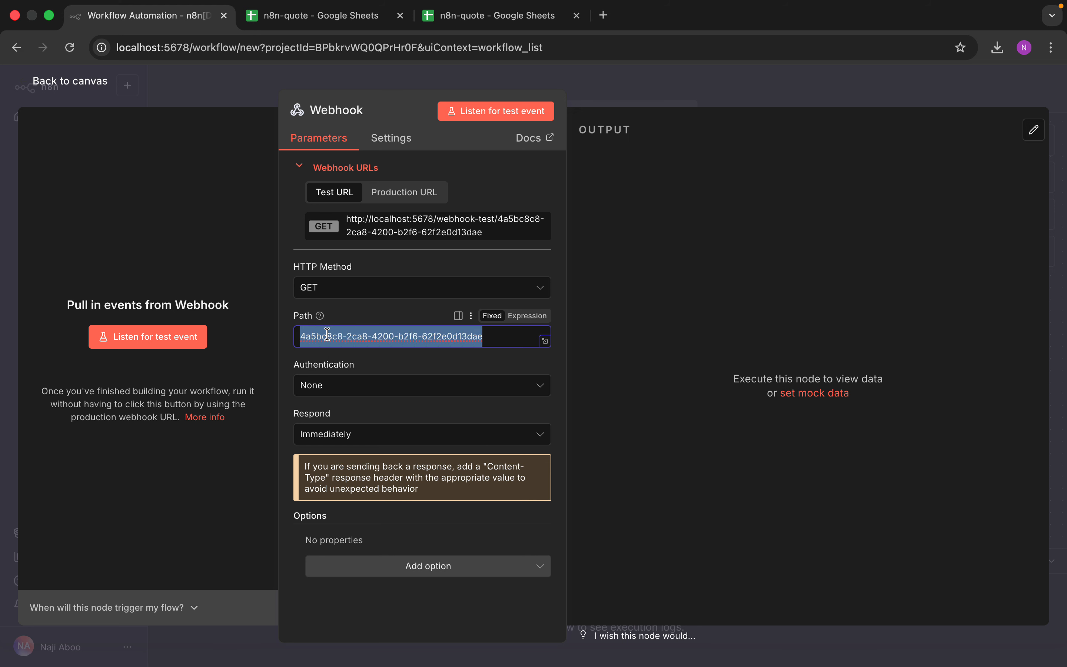
{"action": "type", "text": "v1/get"}
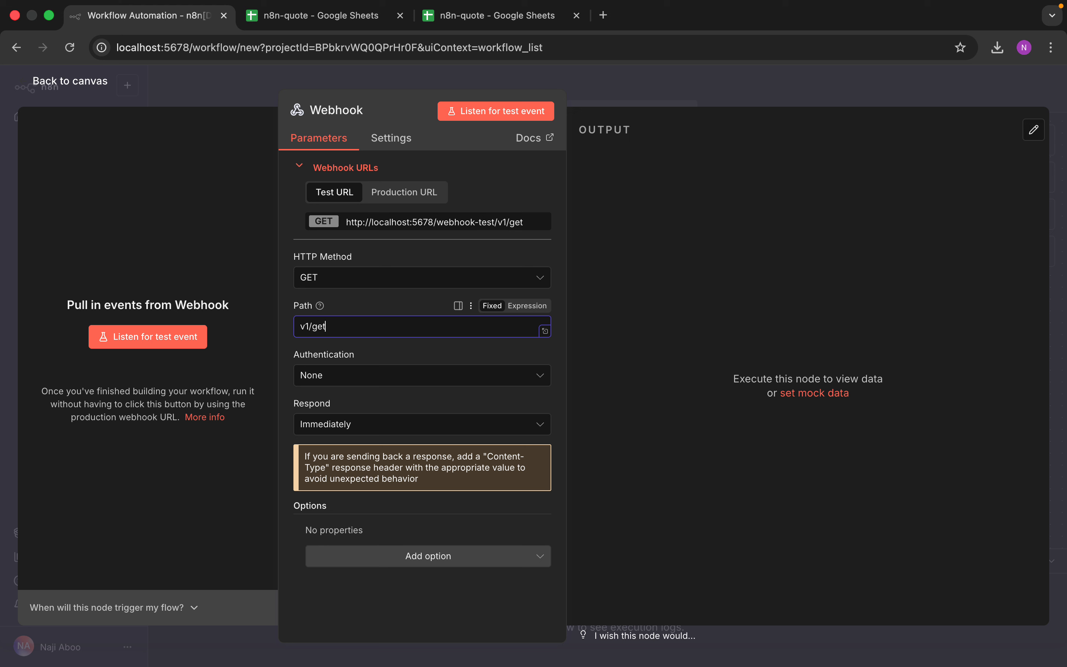
{"action": "type", "text": "-records"}
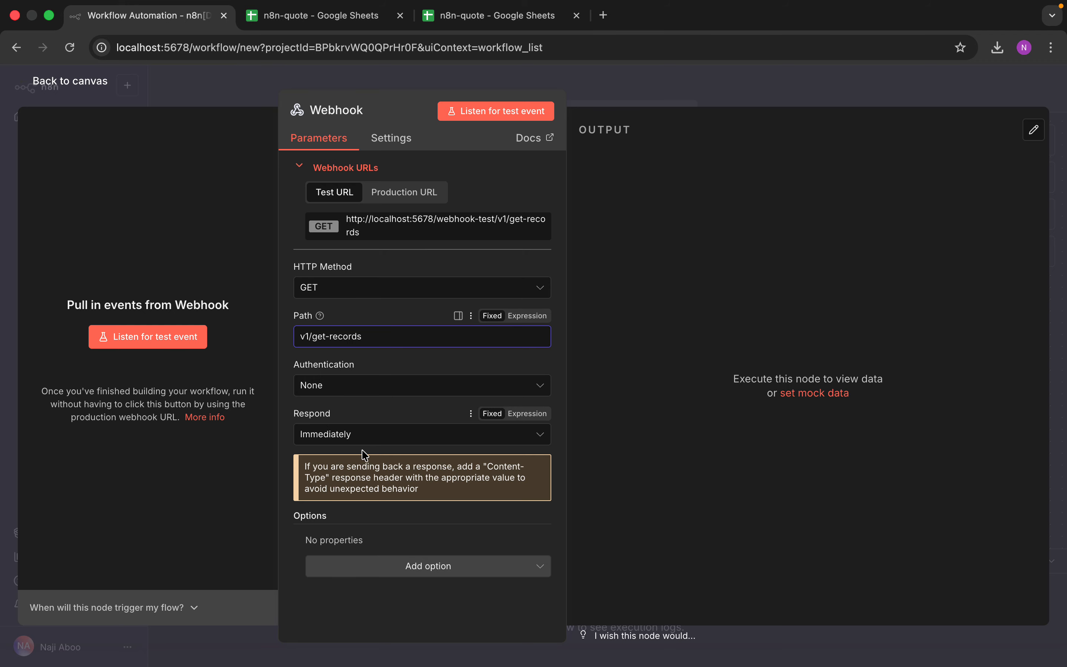
Listen for a test event on the Webhook node, load its copied test URL in a new browser tab, and return to the workflow canvas.
{"action": "left_click", "coordinate": [497, 113]}
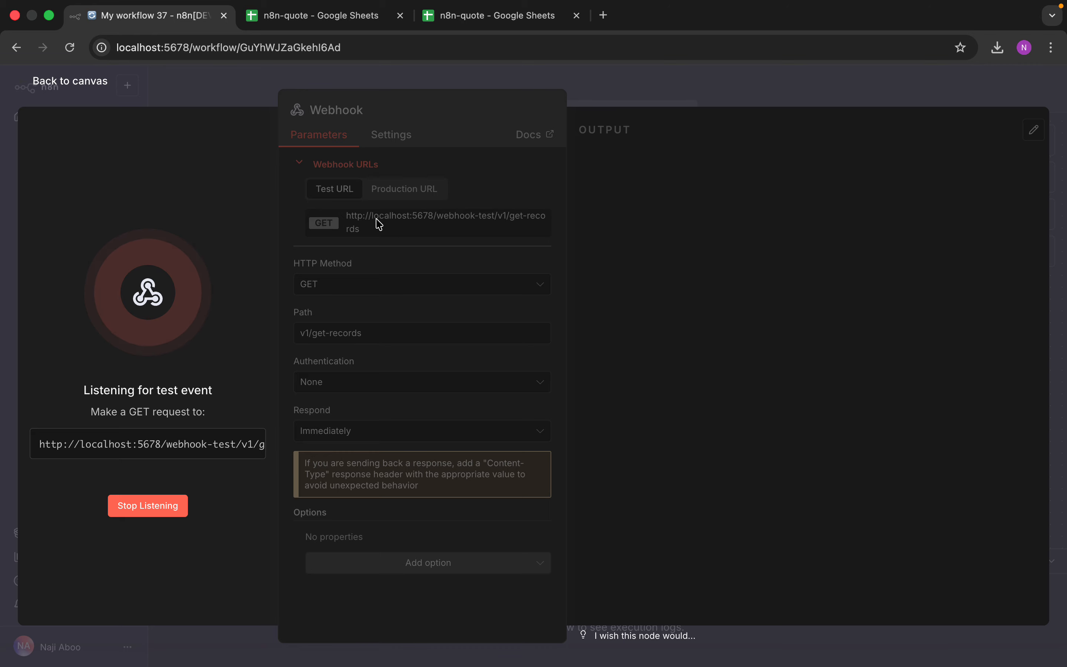
{"action": "left_click", "coordinate": [219, 446]}
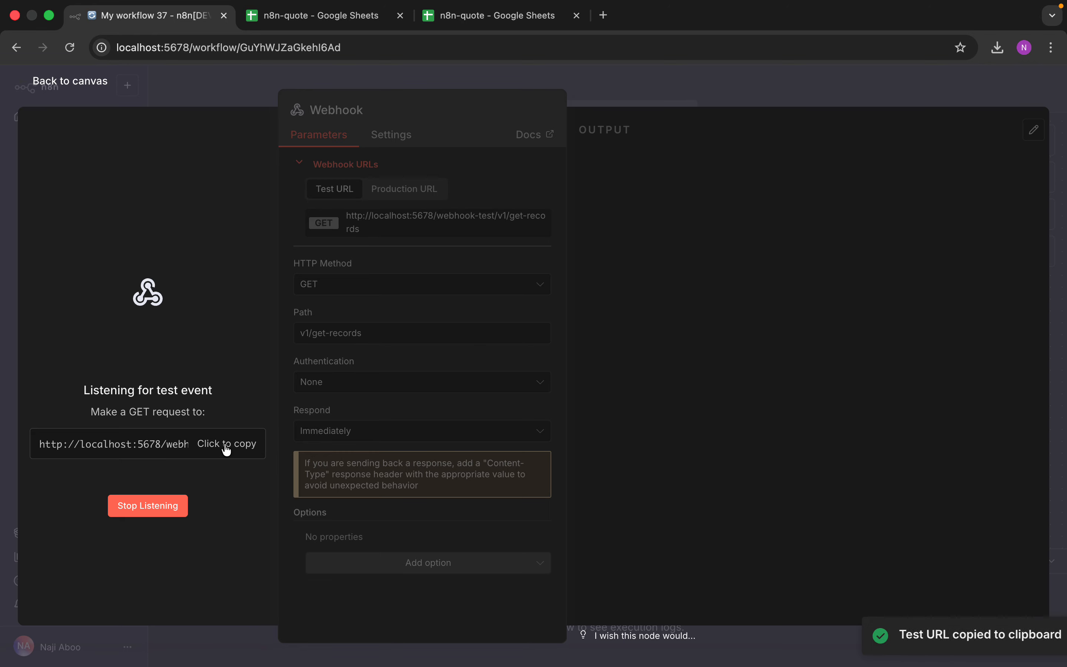
{"action": "left_click", "coordinate": [603, 15]}
{"action": "right_click", "coordinate": [482, 50]}
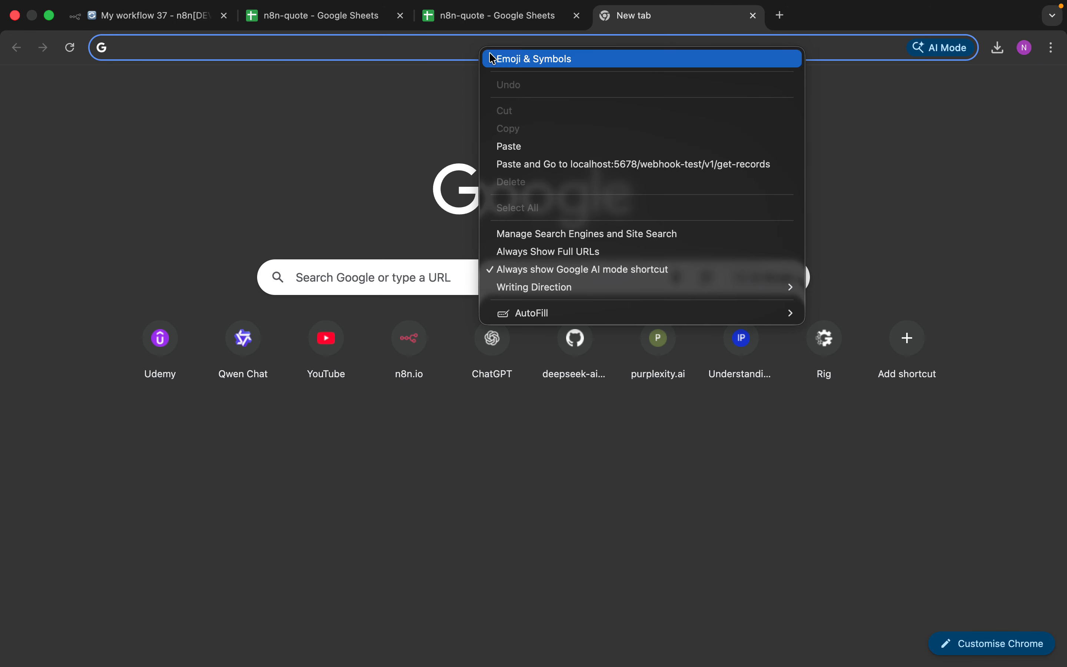
{"action": "left_click", "coordinate": [514, 146]}
{"action": "key", "text": "Return"}
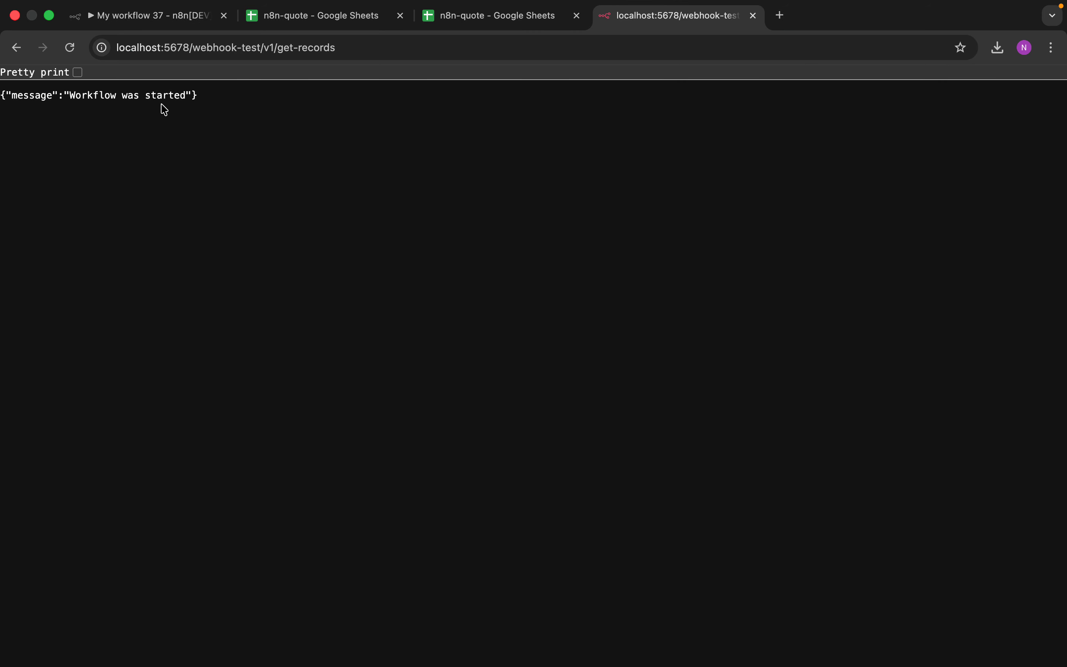
{"action": "left_click", "coordinate": [175, 23]}
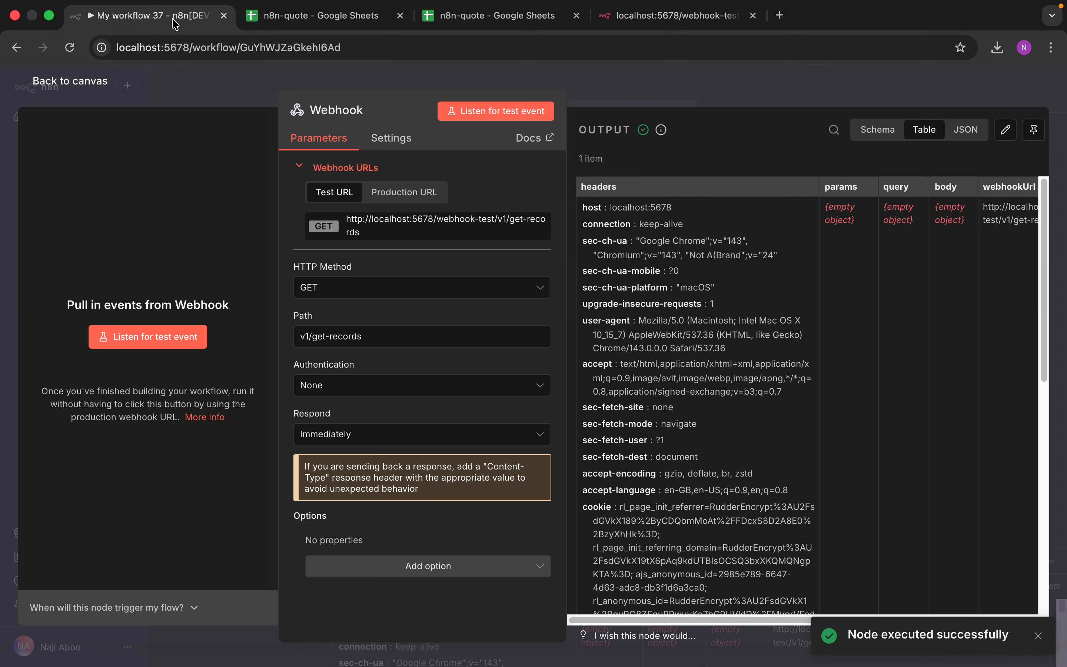
{"action": "left_click", "coordinate": [89, 87]}
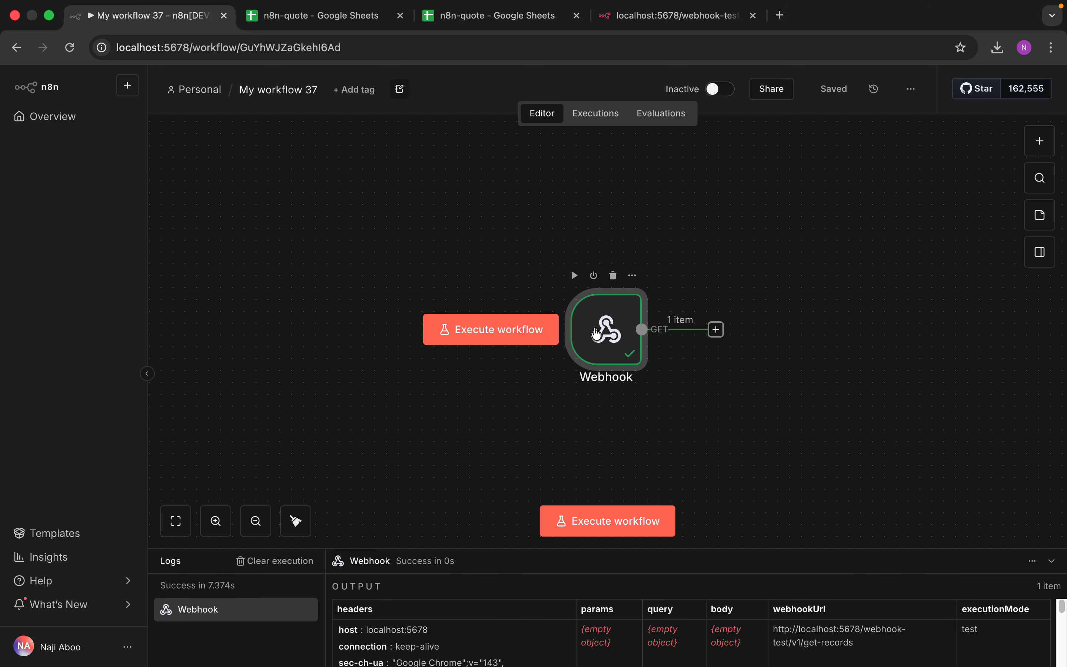
Move the Webhook node toward the canvas's upper-left area and add a Google Sheets "Get row(s) in sheet" node after it.
{"action": "left_click_drag", "start_coordinate": [597, 325], "coordinate": [357, 251]}
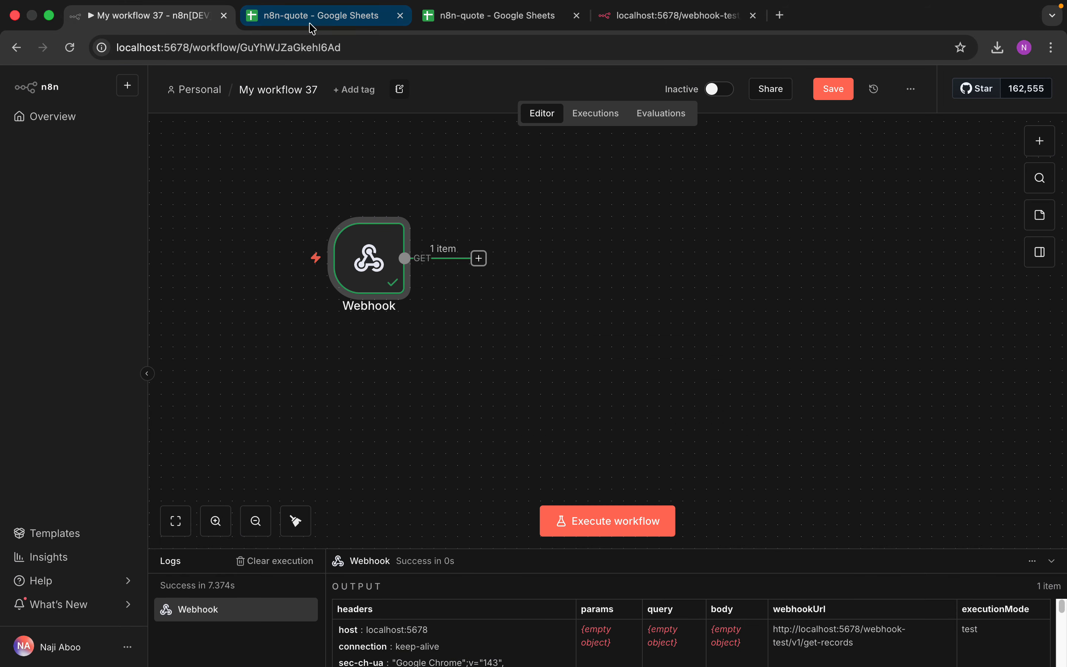
{"action": "left_click", "coordinate": [1047, 145]}
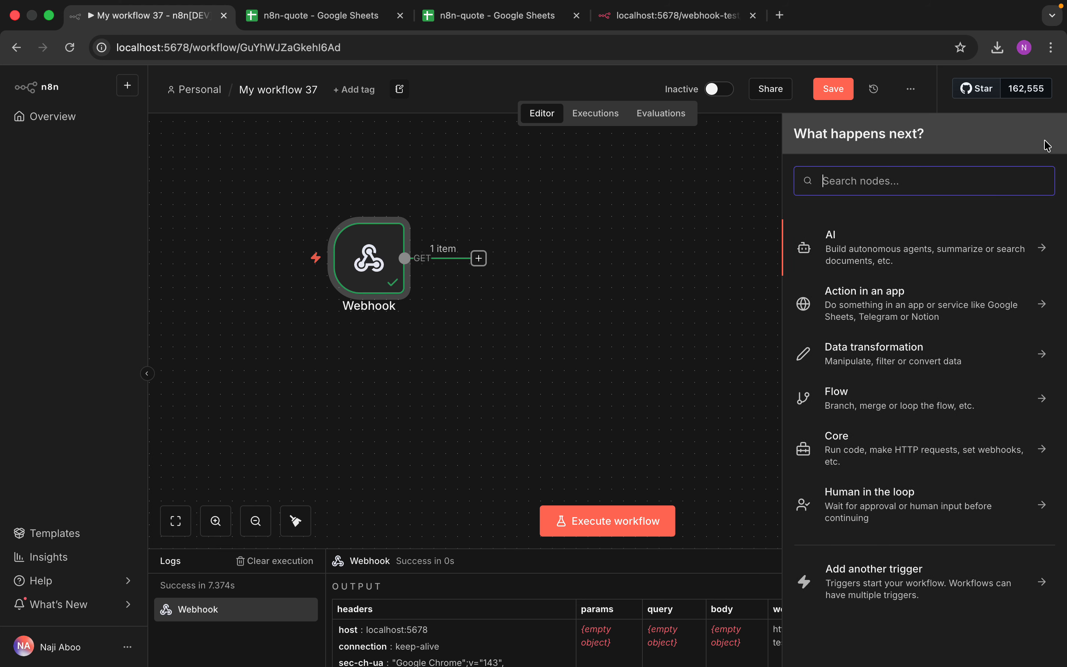
{"action": "type", "text": "googl"}
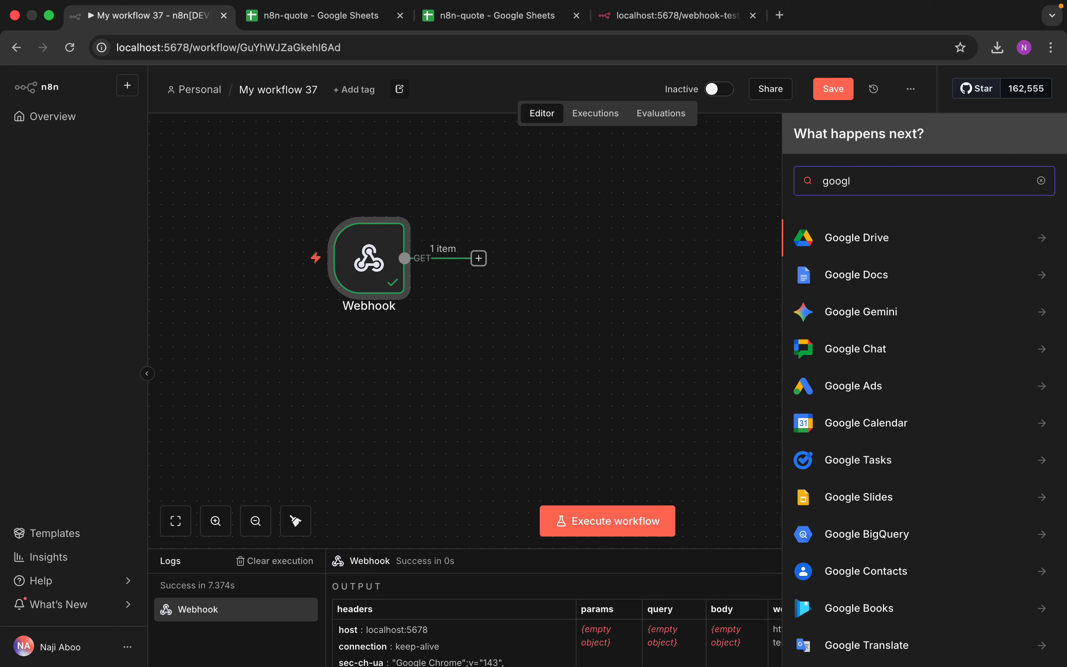
{"action": "type", "text": "e sea"}
{"action": "key", "text": "BackSpace"}
{"action": "key", "text": "BackSpace"}
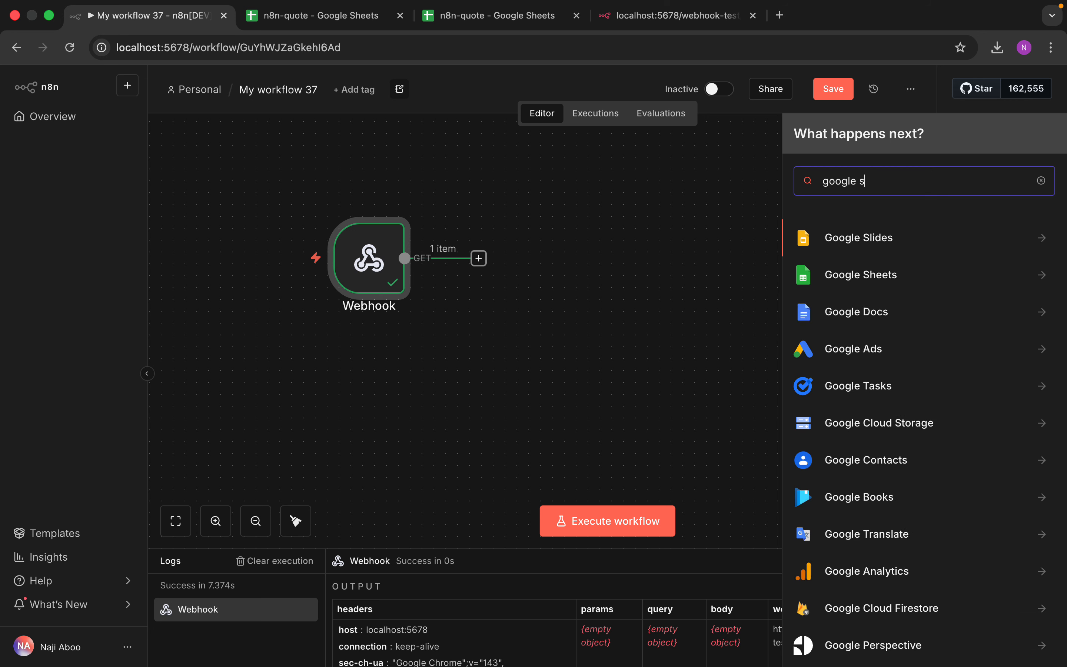
{"action": "type", "text": "hee"}
{"action": "left_click", "coordinate": [876, 239]}
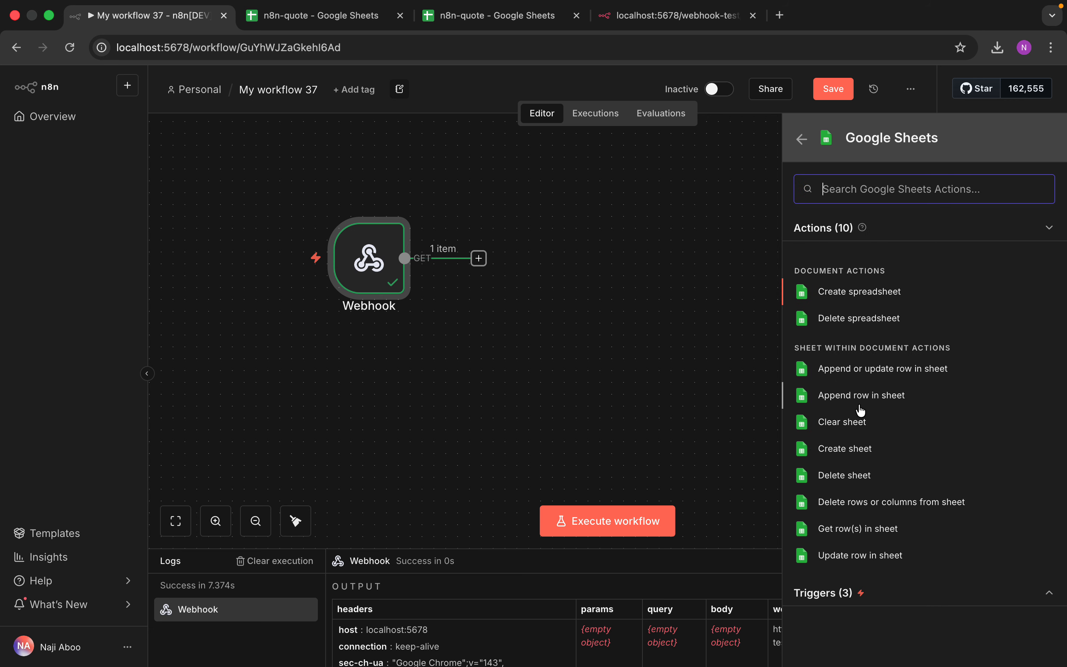
{"action": "left_click", "coordinate": [876, 535]}
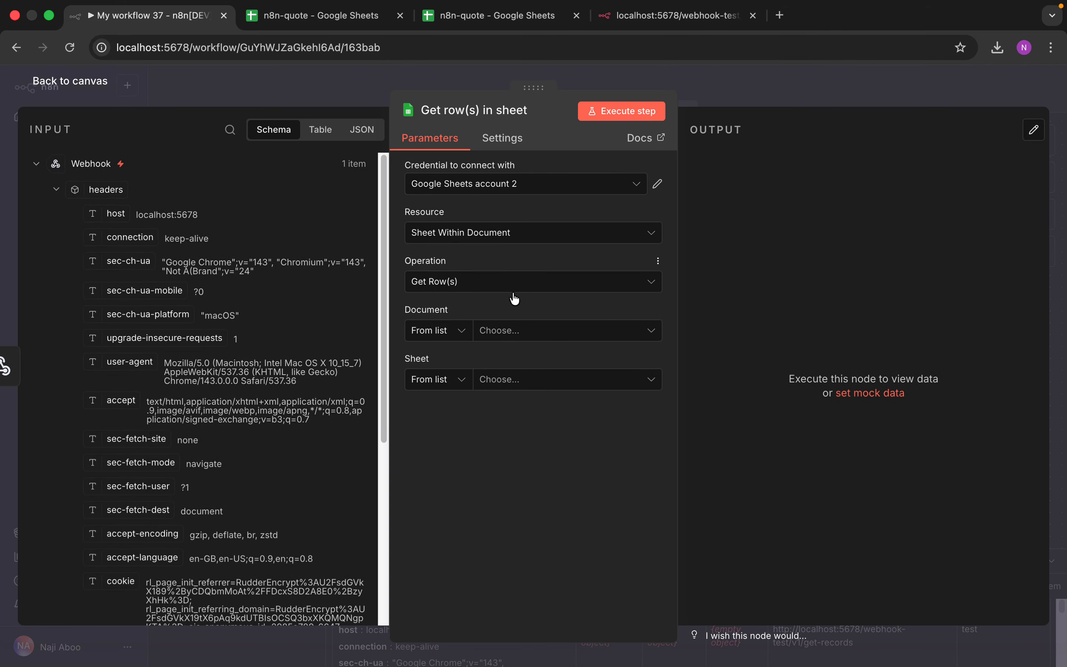
Configure the Google Sheets node with the "Google Sheets account" credential, document n8n-quote and sheet Sheet1, and execute it.
{"action": "left_click", "coordinate": [530, 330]}
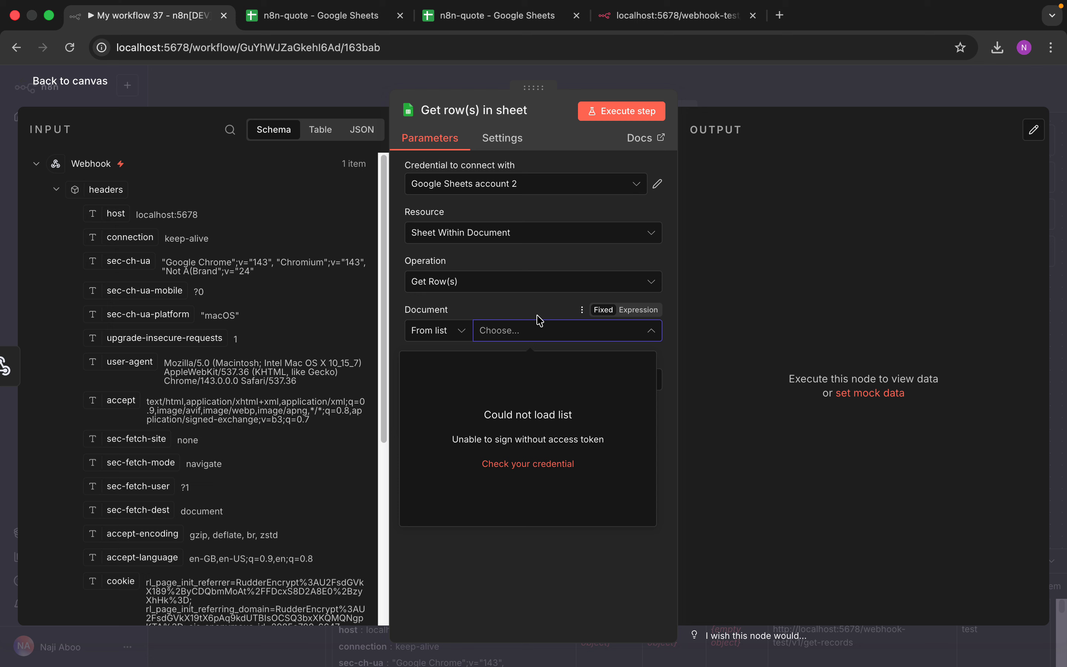
{"action": "left_click", "coordinate": [640, 183]}
{"action": "left_click", "coordinate": [484, 223]}
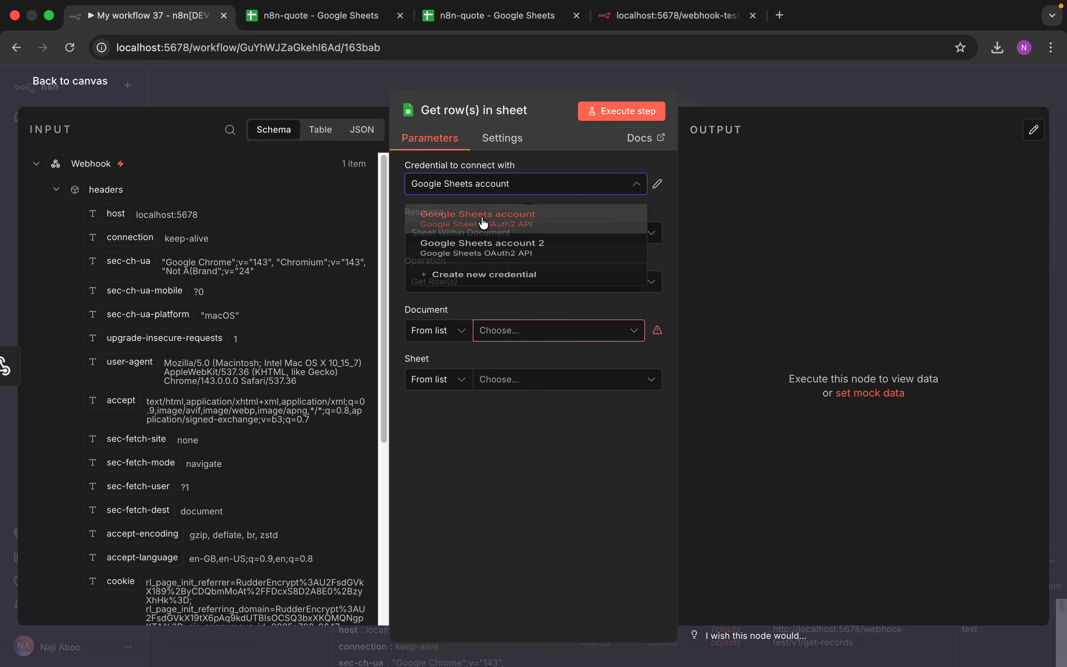
{"action": "left_click", "coordinate": [525, 330]}
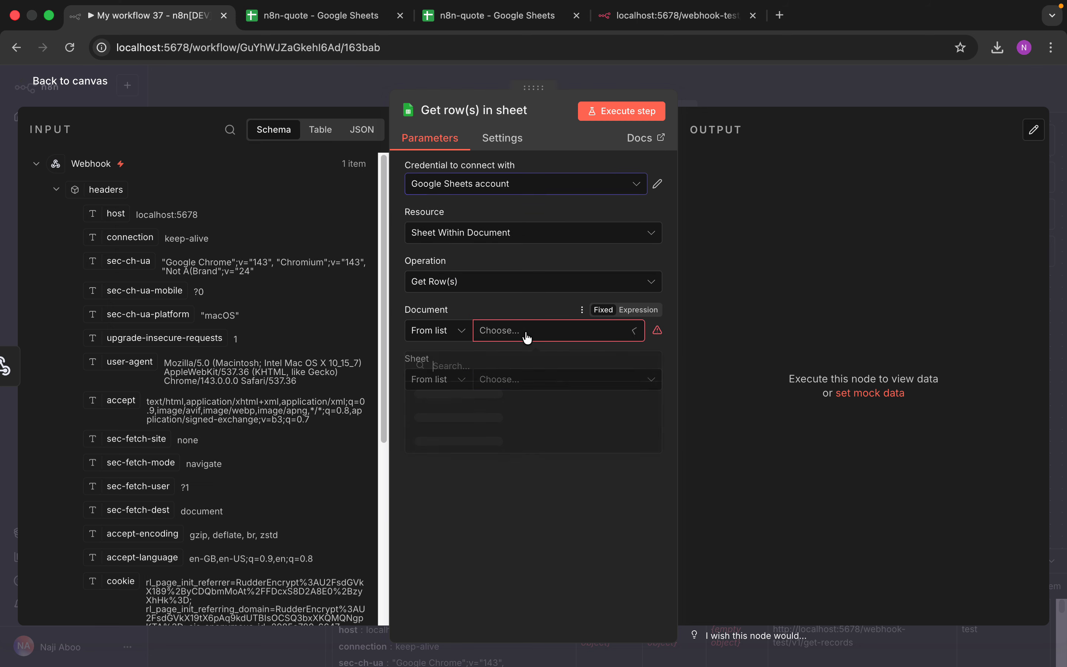
{"action": "left_click", "coordinate": [441, 393]}
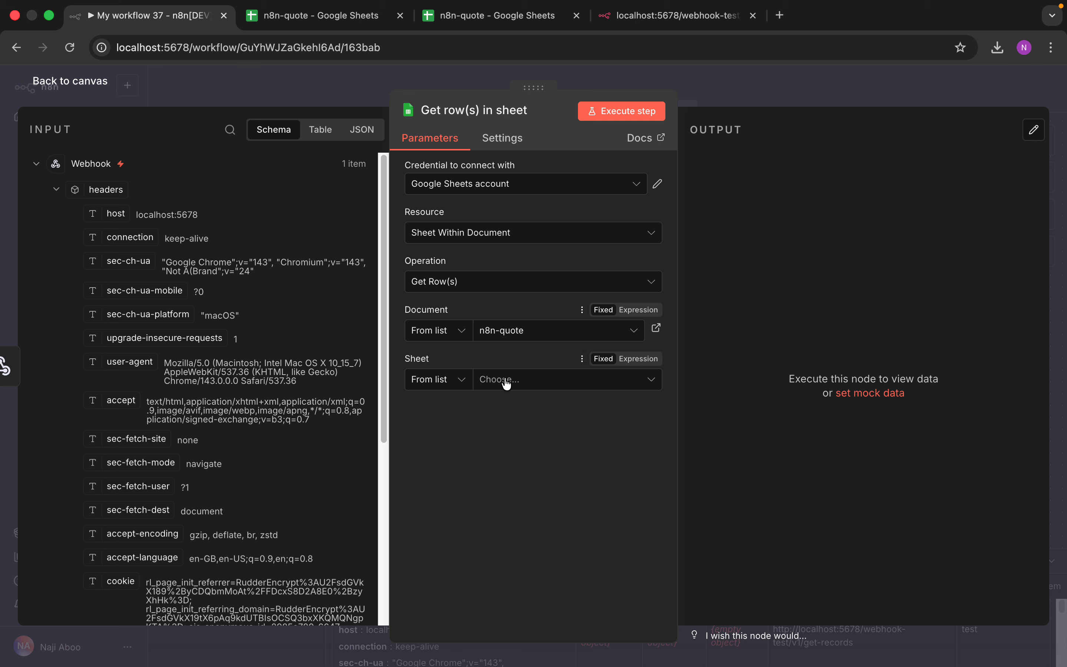
{"action": "left_click", "coordinate": [513, 378]}
{"action": "left_click", "coordinate": [439, 410]}
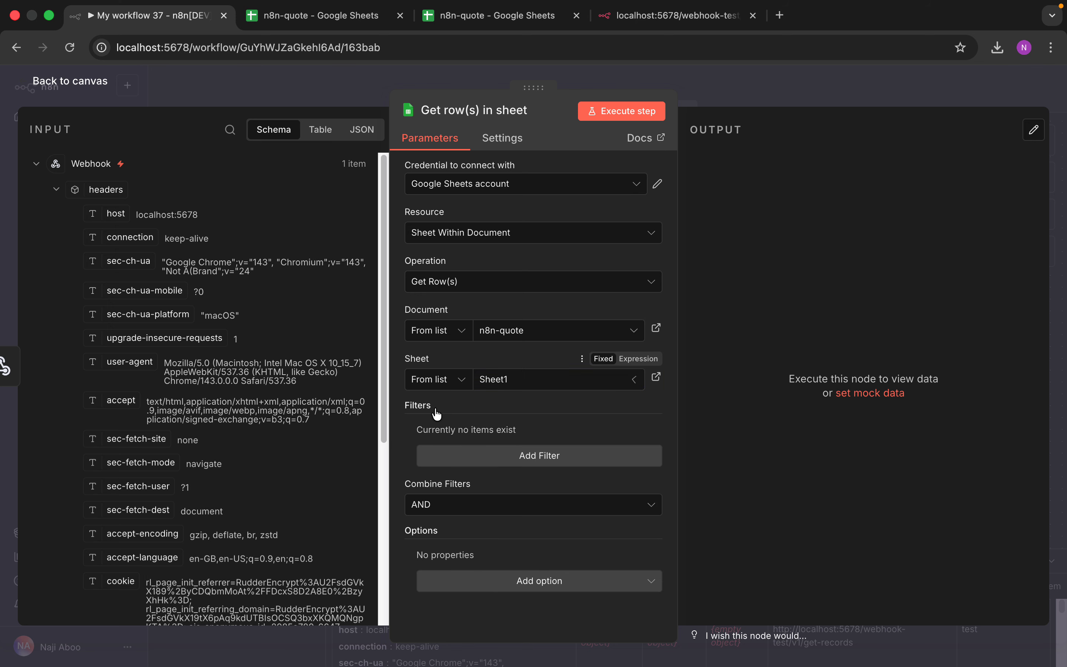
{"action": "left_click", "coordinate": [628, 110]}
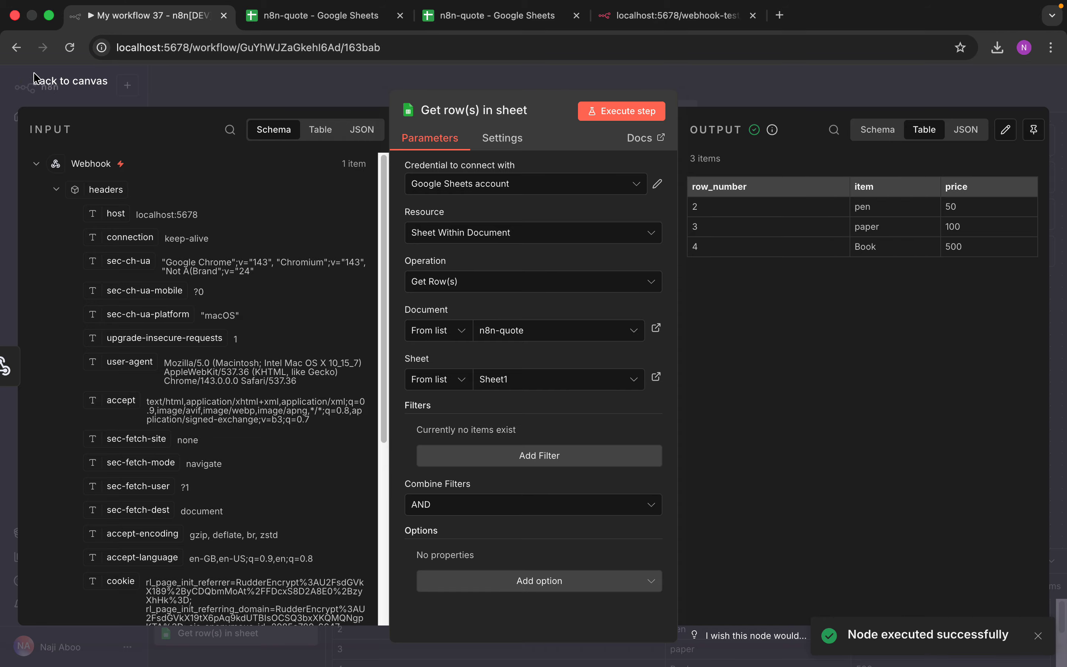
{"action": "left_click", "coordinate": [60, 82]}
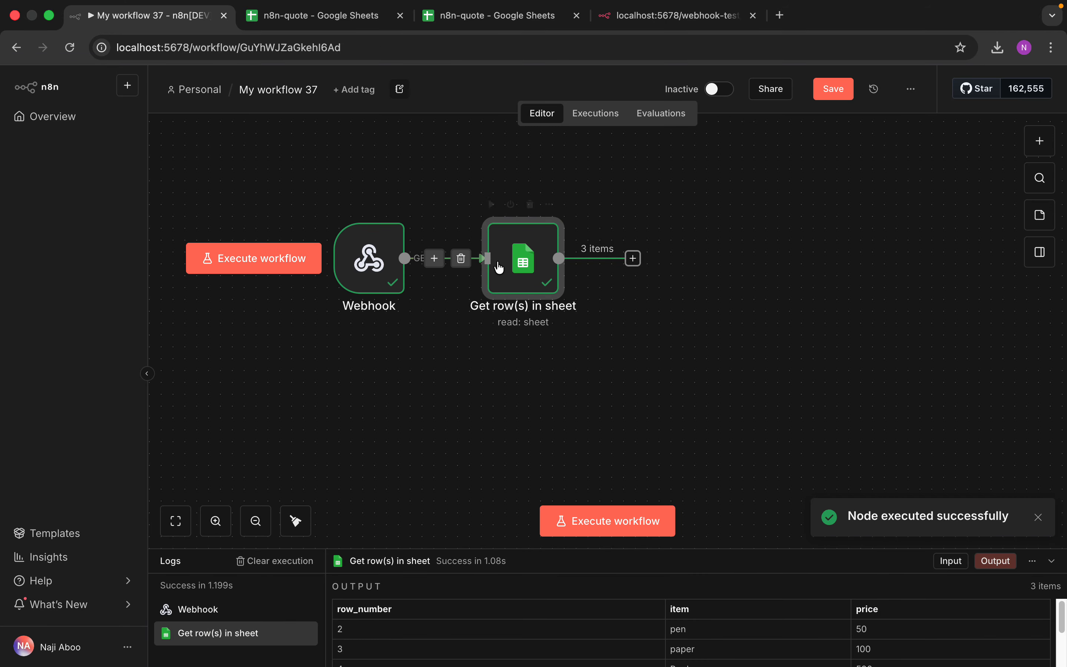
Execute the whole workflow and trigger it by reloading the webhook test URL page.
{"action": "left_click", "coordinate": [617, 522]}
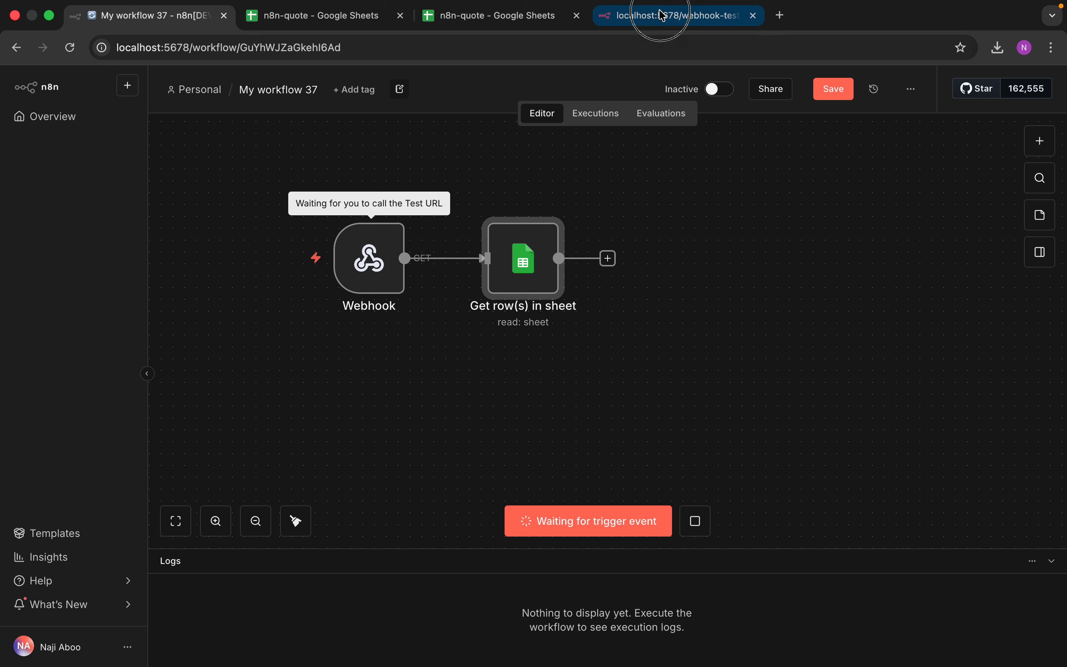
{"action": "left_click", "coordinate": [663, 18]}
{"action": "left_click", "coordinate": [74, 55]}
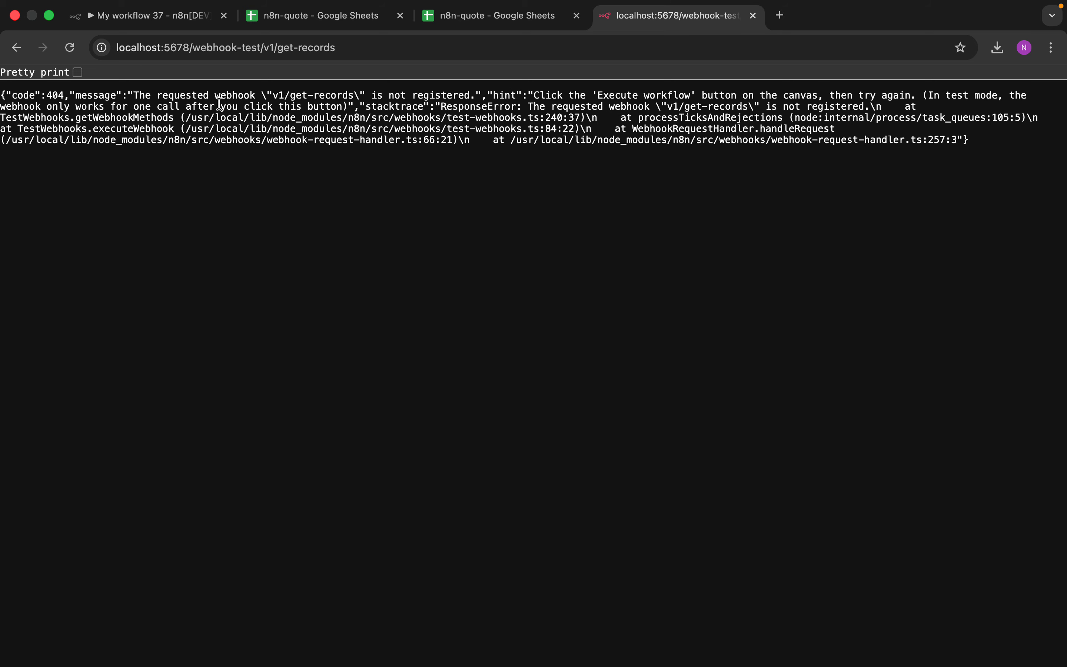
{"action": "left_click", "coordinate": [146, 17]}
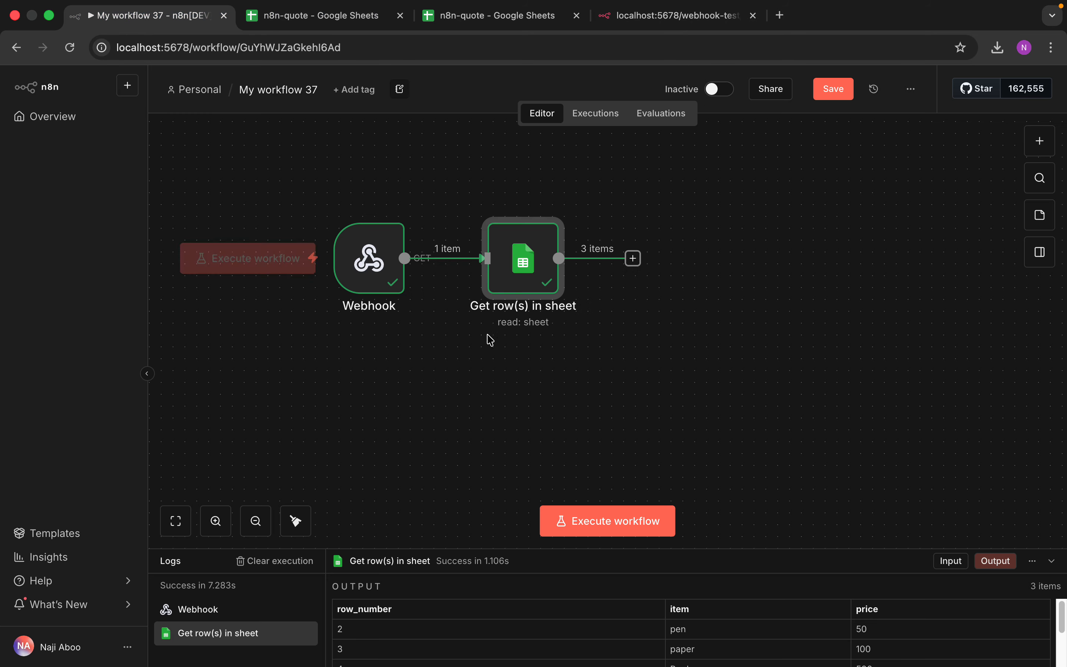
Execute the workflow again, reload the test URL page once more to see its response, and return to the canvas.
{"action": "left_click", "coordinate": [647, 525]}
{"action": "left_click", "coordinate": [671, 18]}
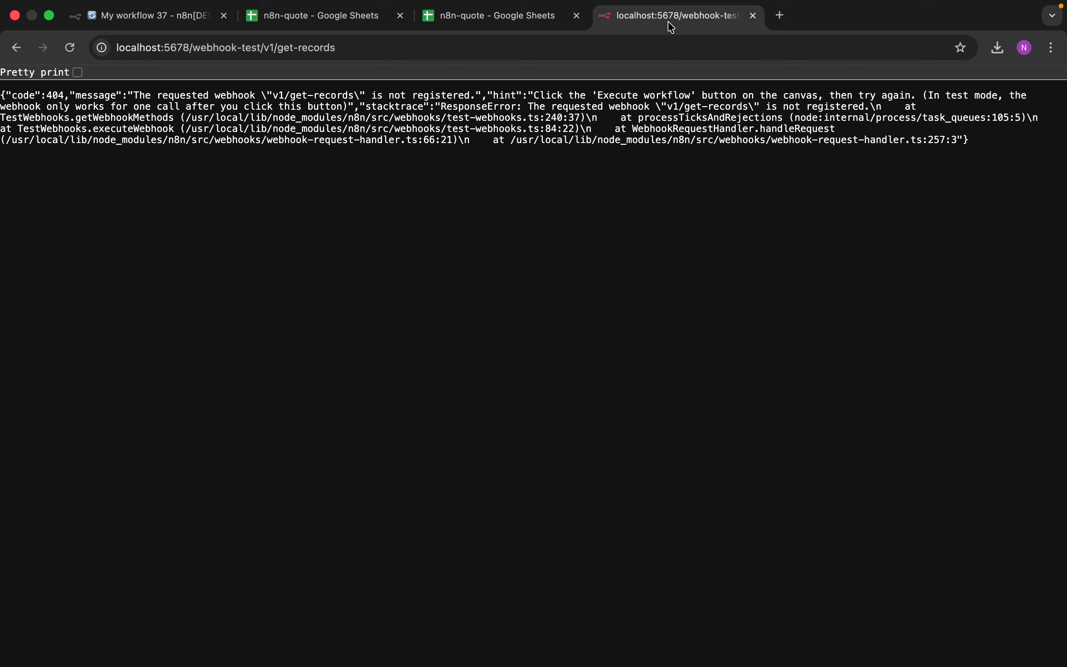
{"action": "left_click", "coordinate": [65, 55]}
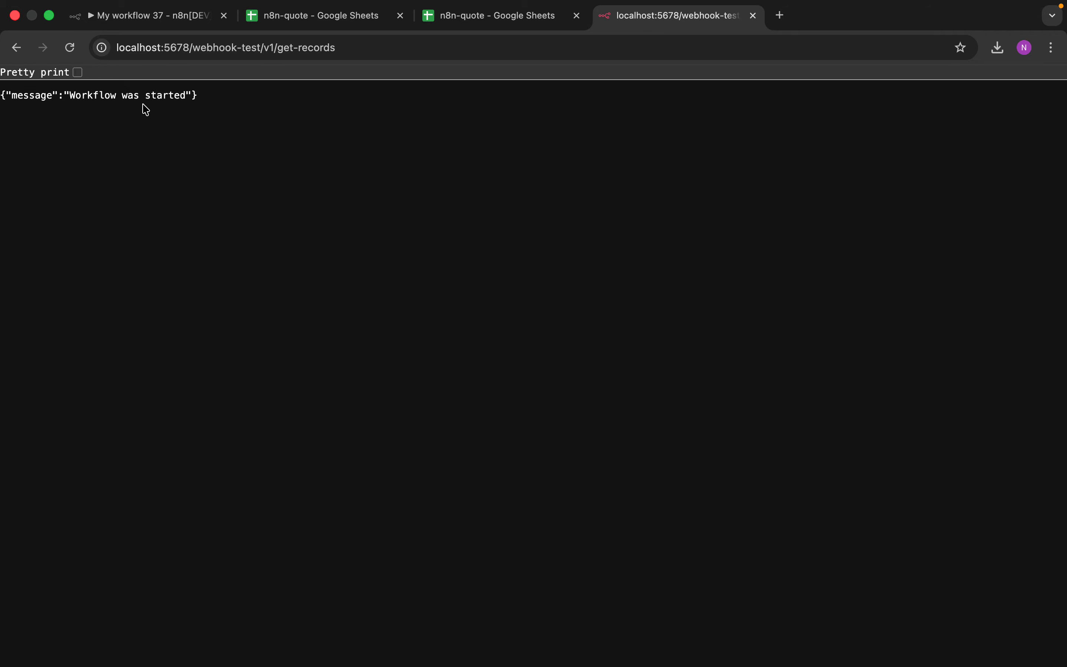
{"action": "left_click", "coordinate": [155, 22]}
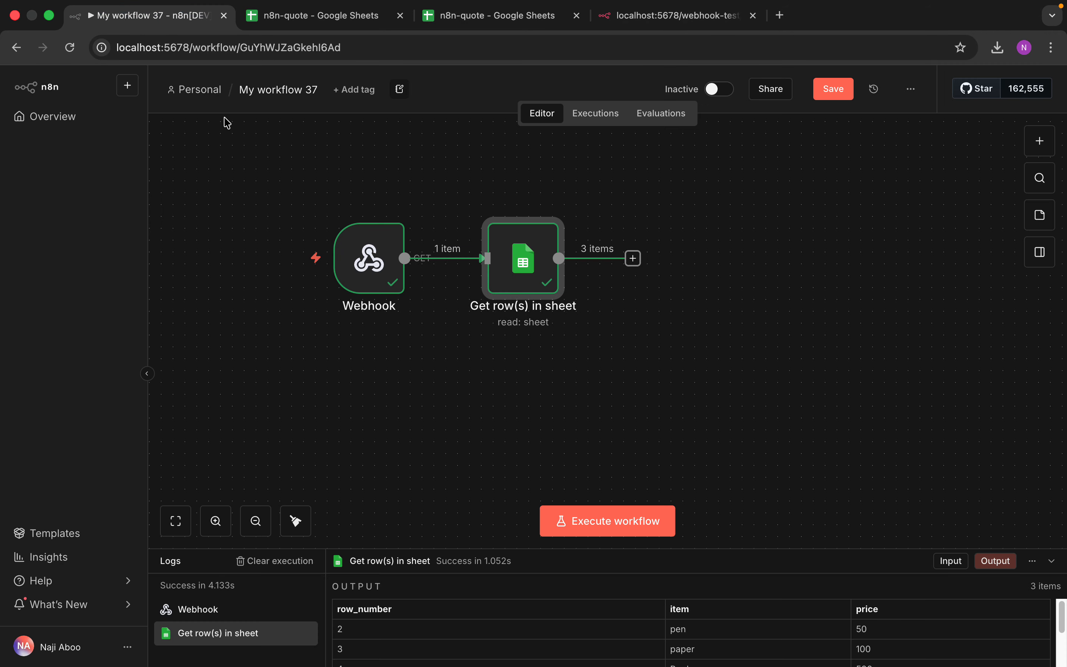
Shift the Google Sheets node away from the Webhook node and add a Respond to Webhook node after it, spaced out along the flow.
{"action": "mouse_move", "coordinate": [557, 255]}
{"action": "left_click_drag", "start_coordinate": [521, 266], "coordinate": [567, 266]}
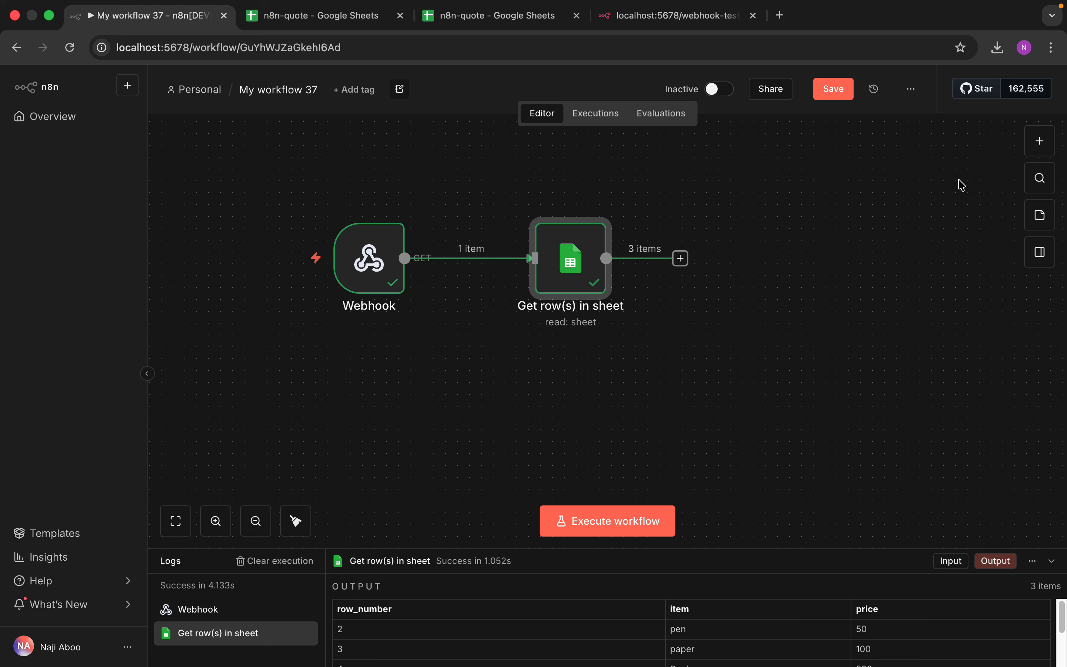
{"action": "left_click", "coordinate": [1040, 141]}
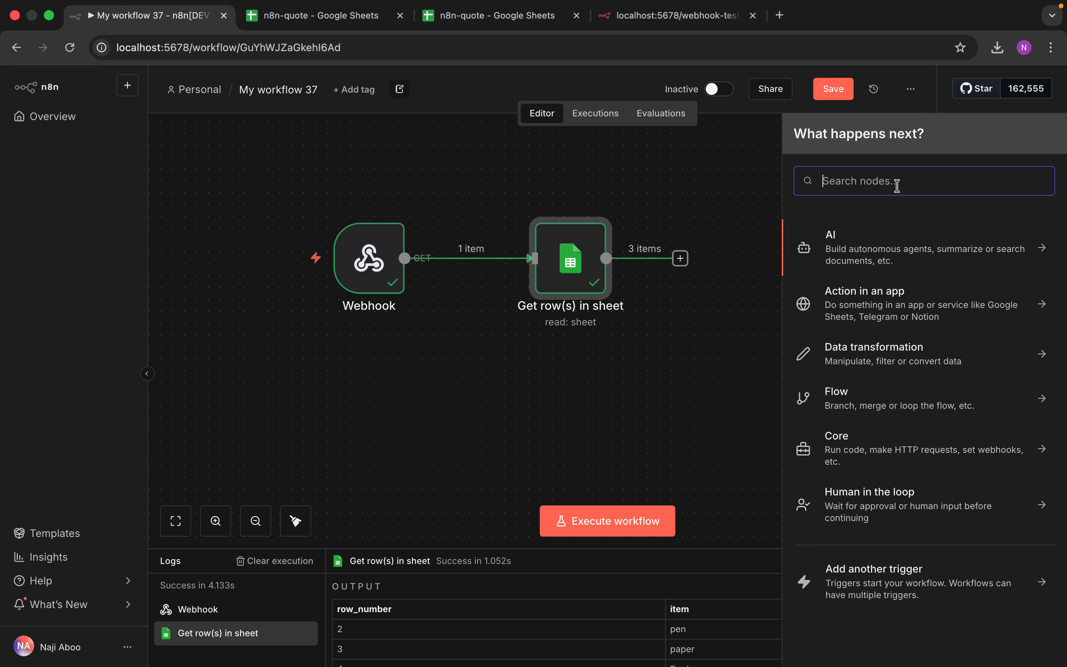
{"action": "type", "text": "webhoo"}
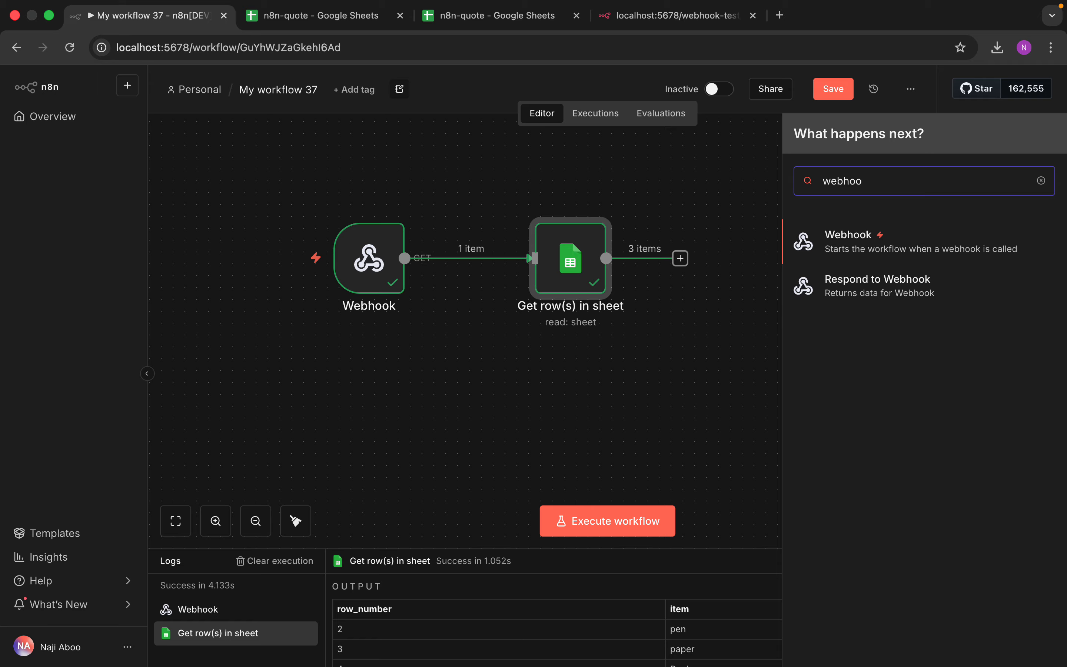
{"action": "left_click", "coordinate": [900, 291]}
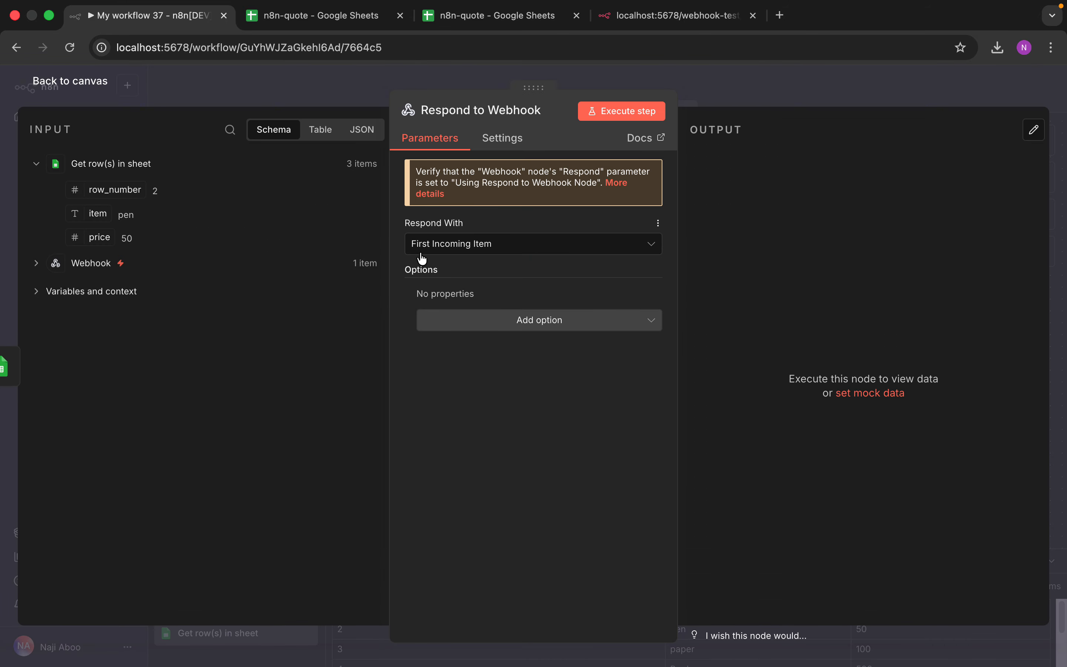
{"action": "left_click", "coordinate": [95, 85]}
{"action": "left_click_drag", "start_coordinate": [731, 259], "coordinate": [766, 259]}
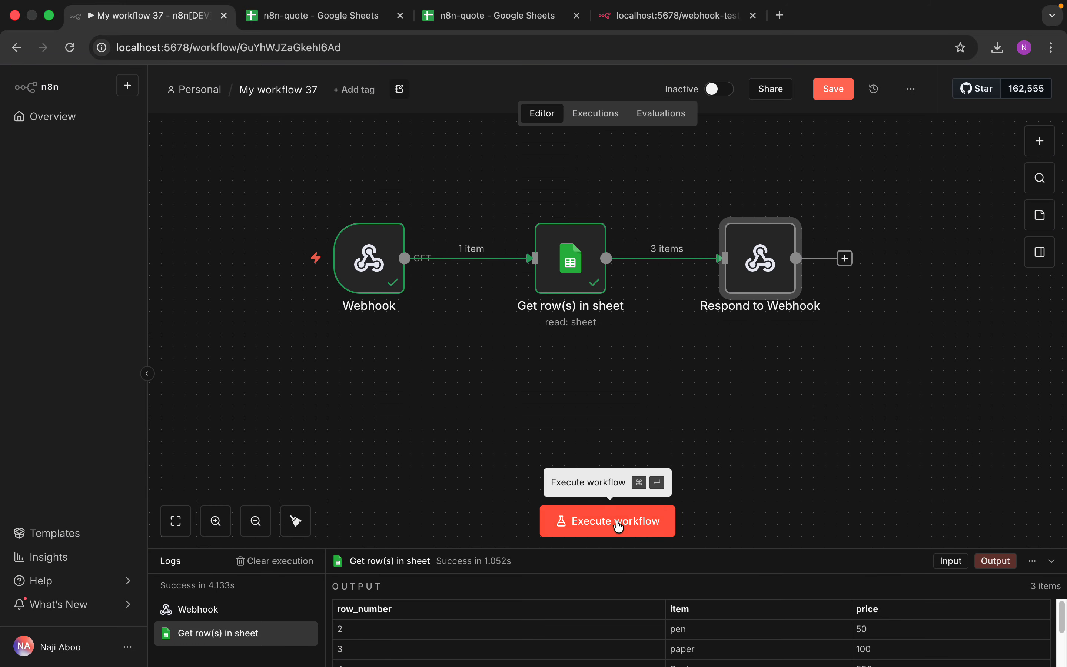
Execute the workflow, reload the webhook test URL page, read the returned message, and return to the canvas.
{"action": "left_click", "coordinate": [635, 530]}
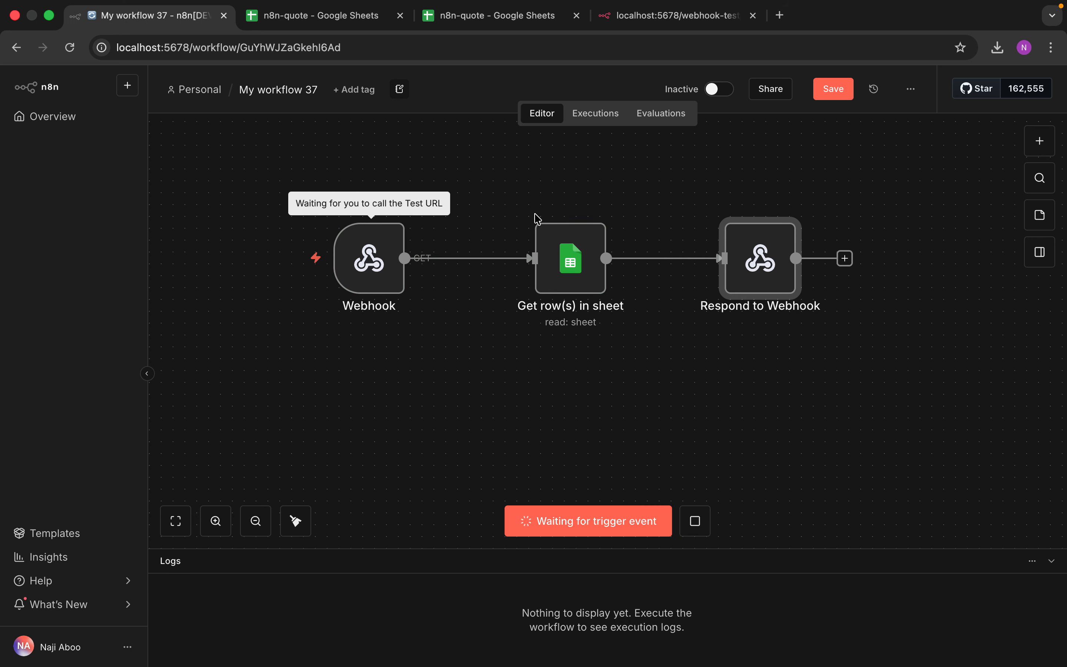
{"action": "left_click", "coordinate": [659, 18]}
{"action": "left_click", "coordinate": [69, 47]}
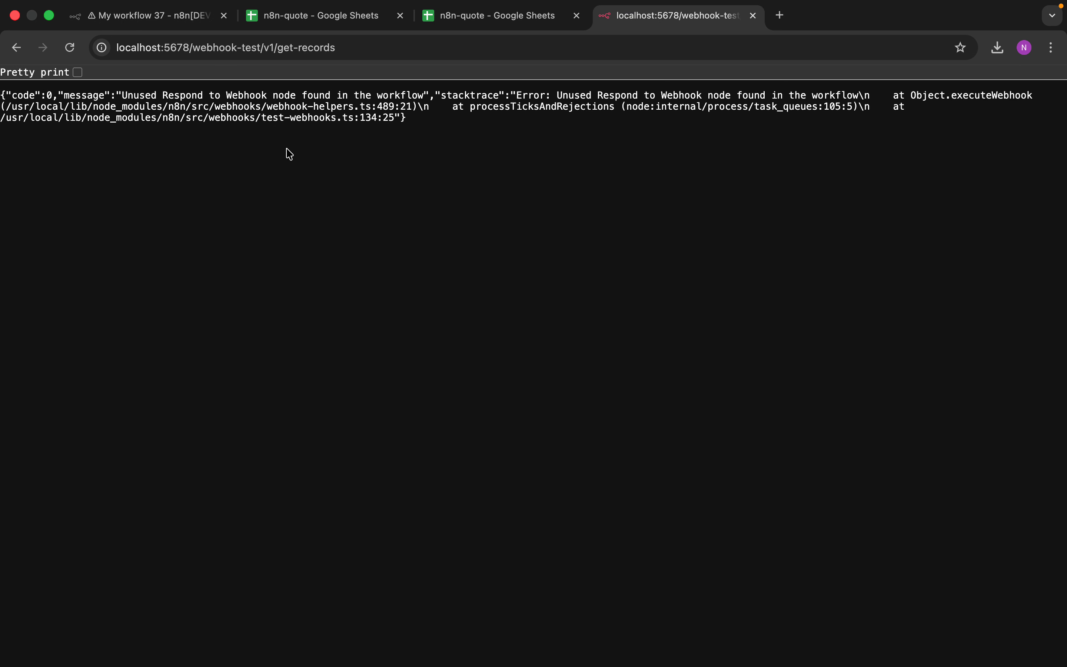
{"action": "left_click", "coordinate": [130, 14]}
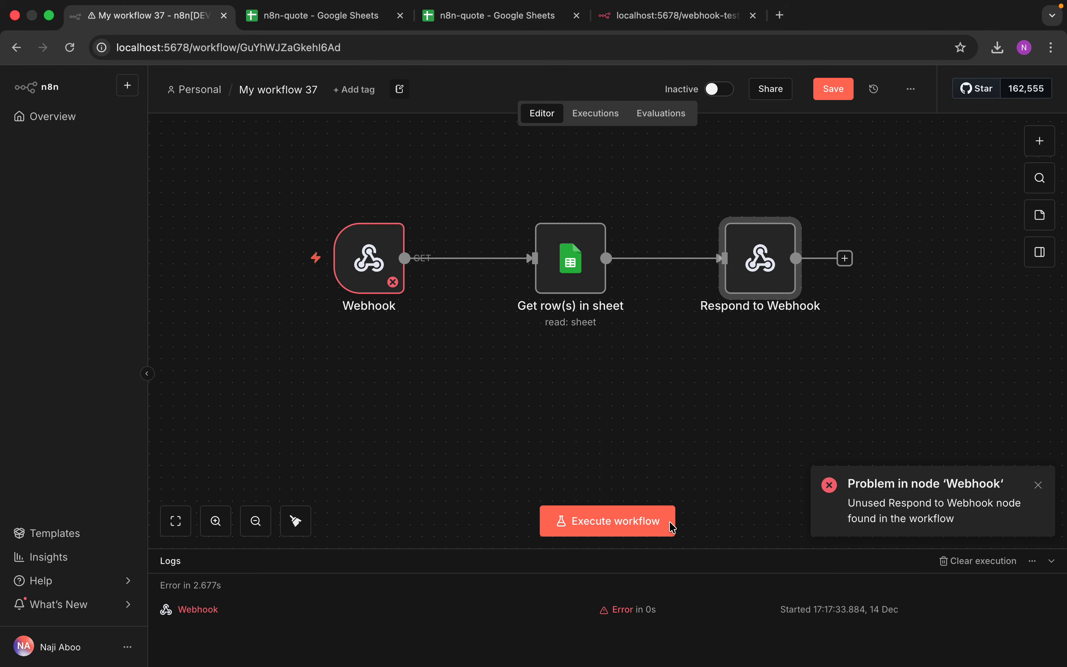
{"action": "left_click", "coordinate": [691, 18]}
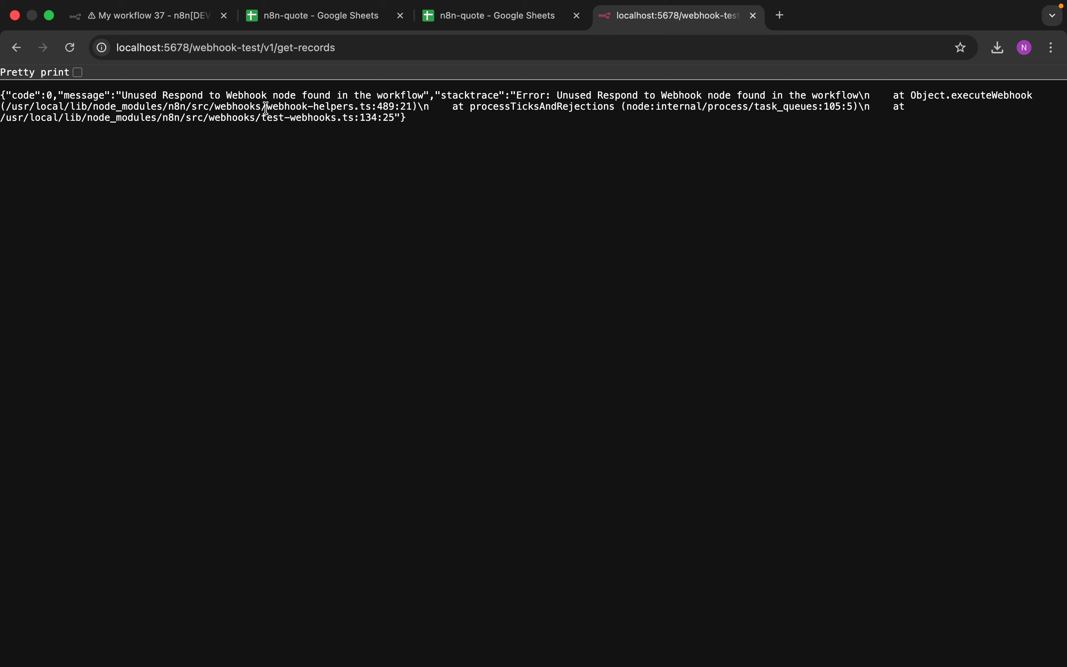
{"action": "left_click_drag", "start_coordinate": [420, 97], "coordinate": [190, 96]}
{"action": "left_click", "coordinate": [162, 17]}
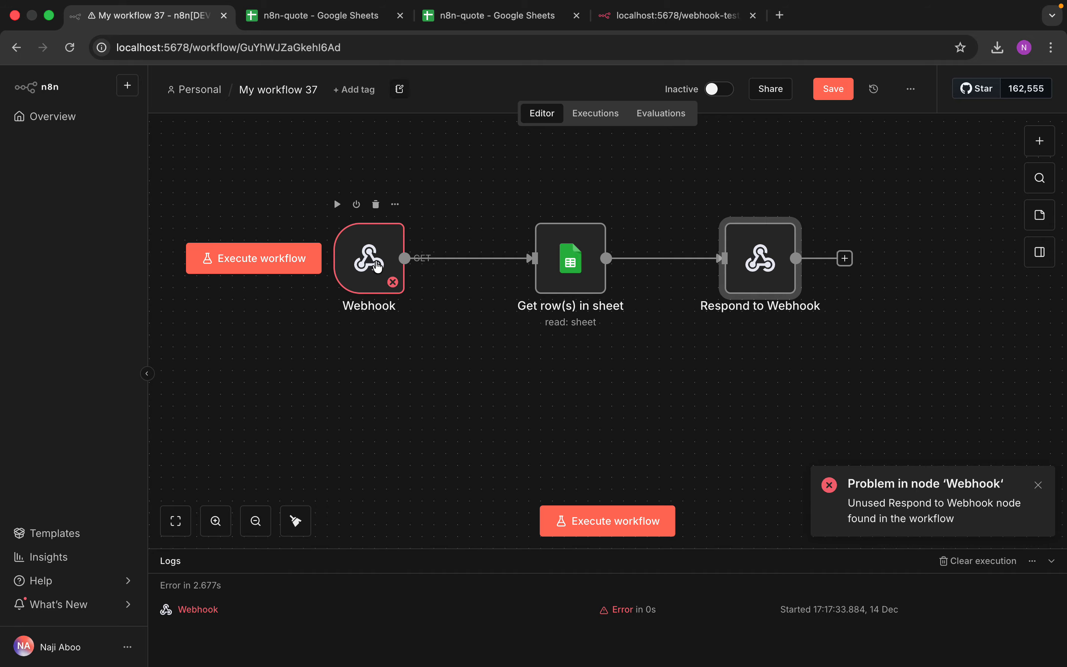
Set the Webhook node's Respond parameter to "Using 'Respond to Webhook' Node" and return to the canvas.
{"action": "double_click", "coordinate": [372, 264]}
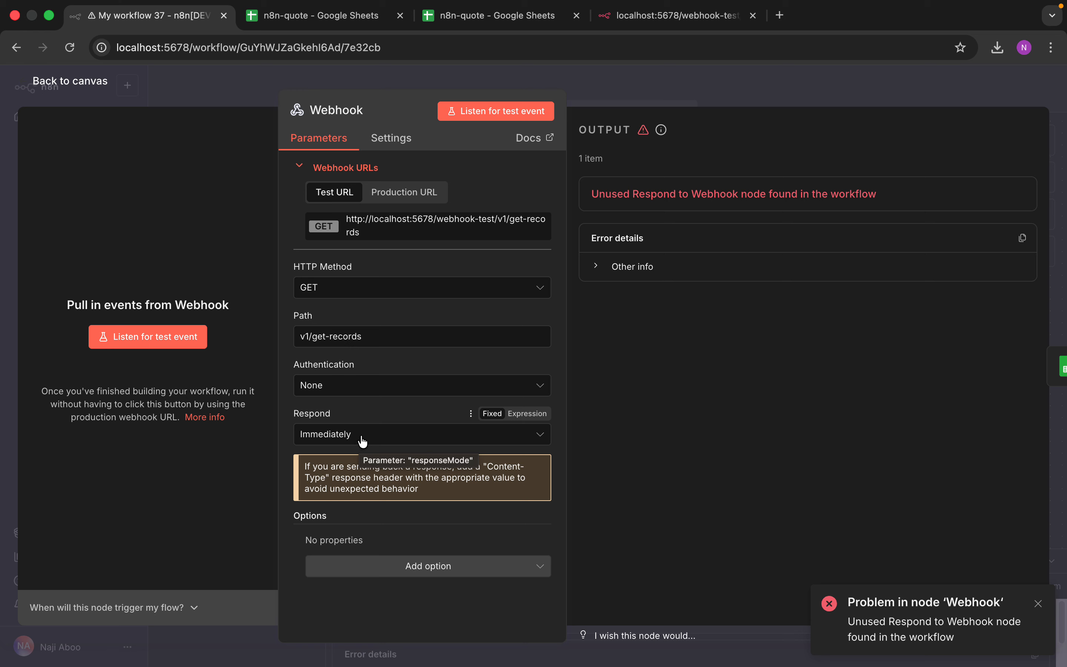
{"action": "left_click", "coordinate": [371, 435]}
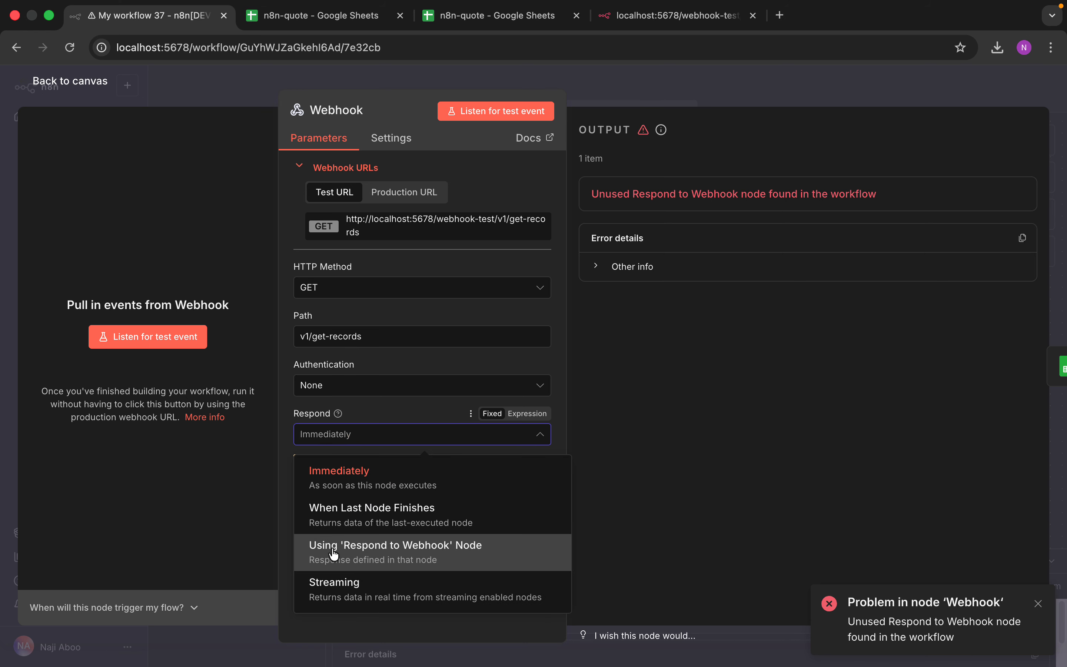
{"action": "left_click", "coordinate": [417, 557]}
{"action": "left_click", "coordinate": [88, 81]}
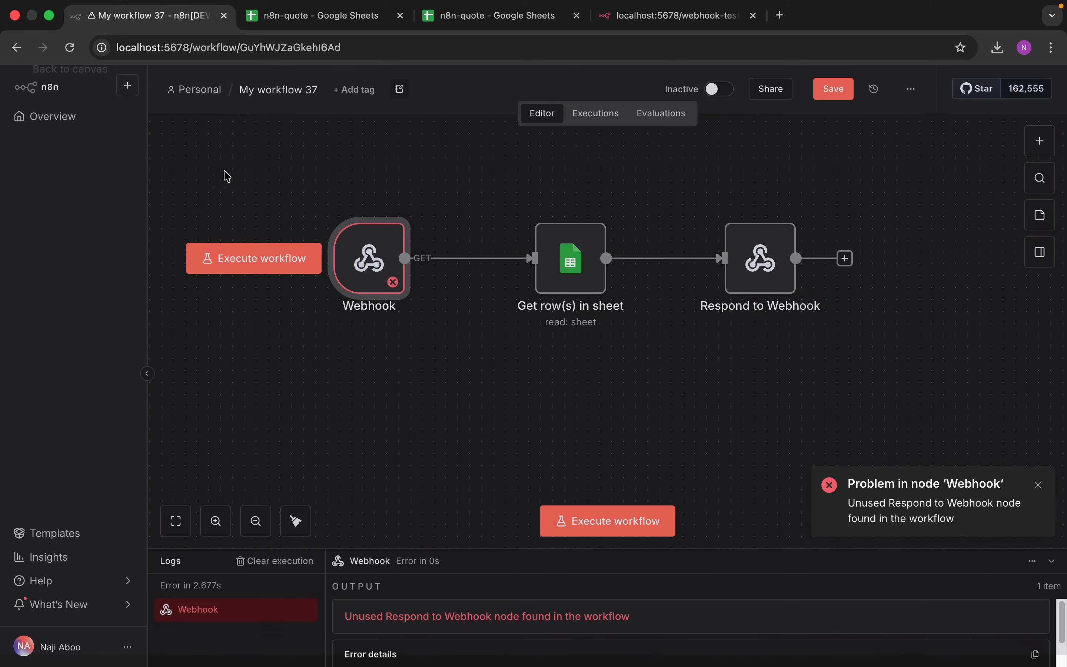
Execute the workflow, reload the test URL page with pretty print on, and compare the response with the n8n-quote sheet.
{"action": "left_click", "coordinate": [624, 519]}
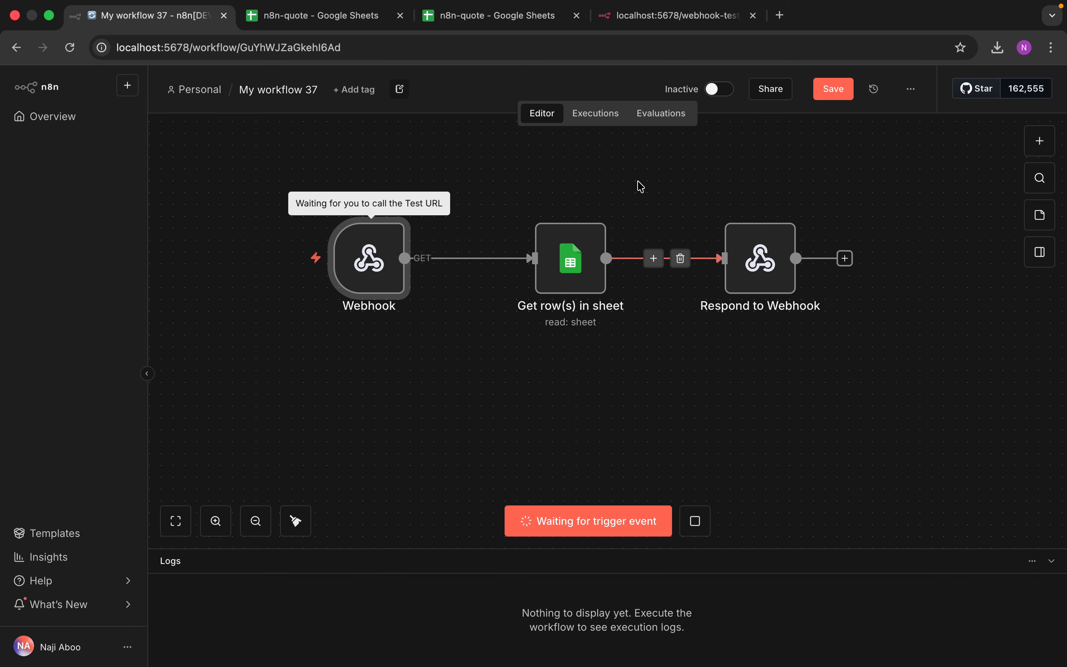
{"action": "left_click", "coordinate": [657, 21]}
{"action": "left_click", "coordinate": [70, 48]}
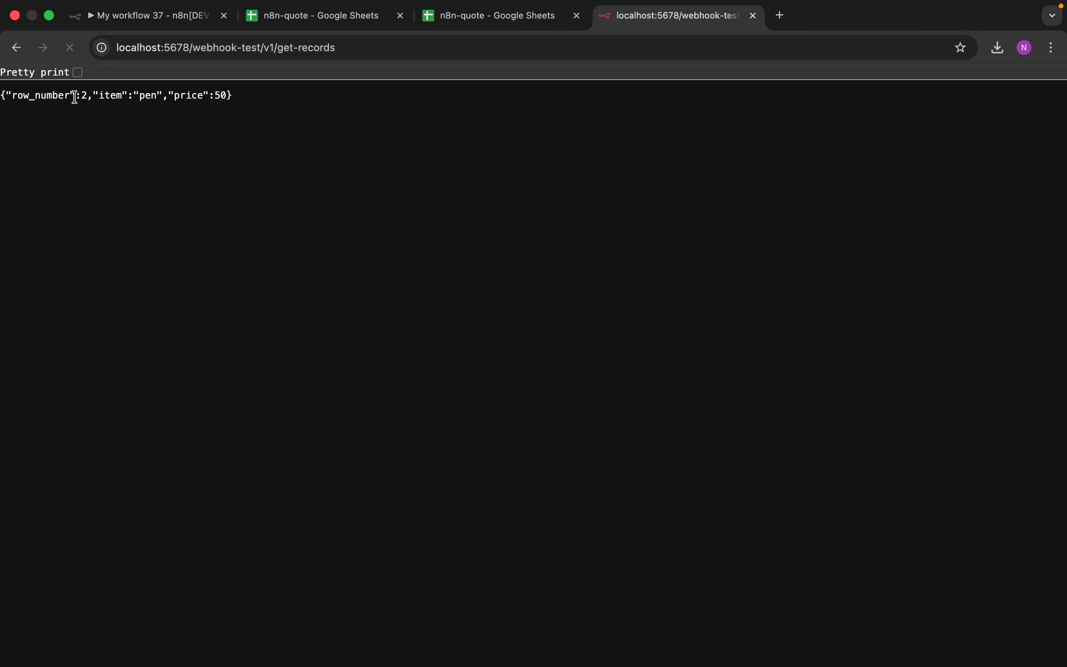
{"action": "left_click", "coordinate": [78, 72]}
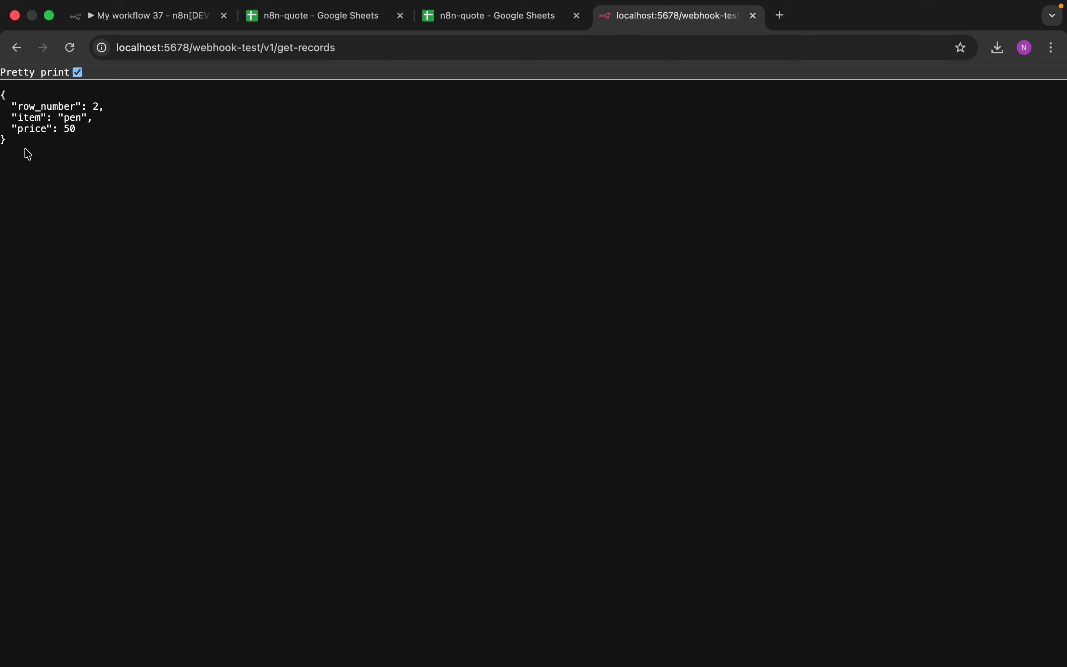
{"action": "left_click", "coordinate": [316, 16]}
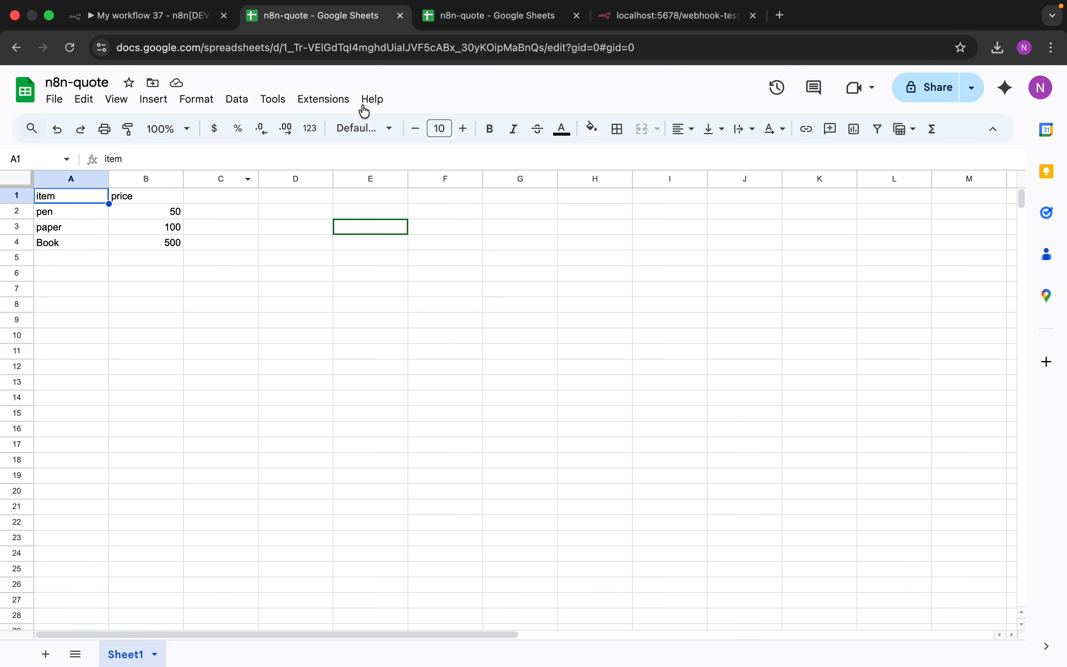
{"action": "left_click", "coordinate": [608, 8]}
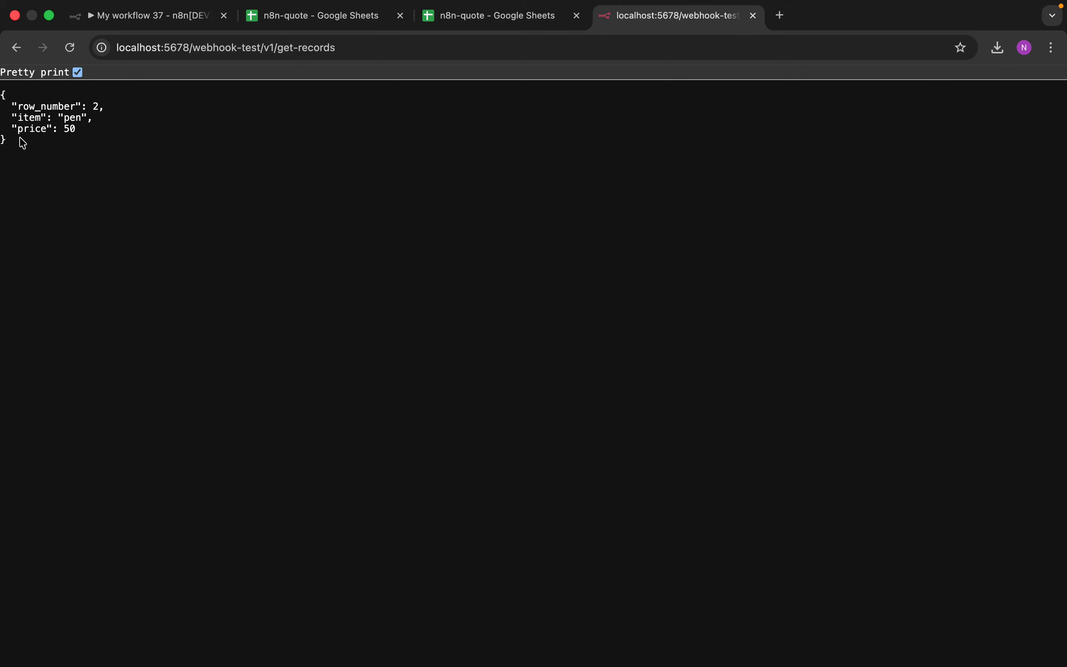
{"action": "left_click", "coordinate": [126, 20]}
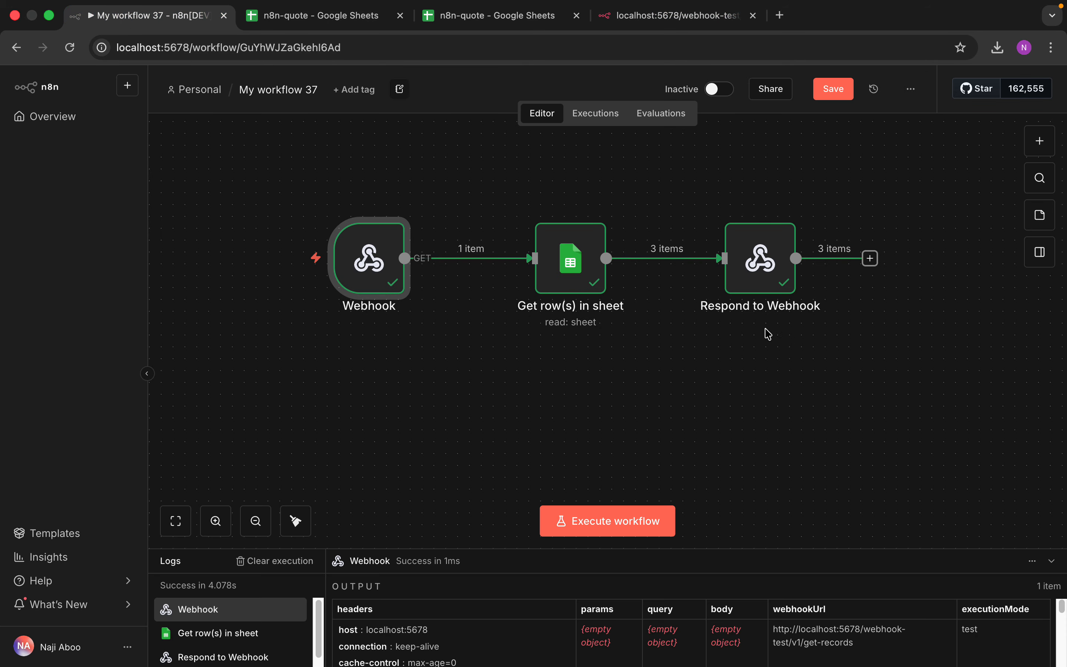
Set the Respond to Webhook node's Respond With parameter to "All Incoming Items" and return to the canvas.
{"action": "left_click", "coordinate": [765, 271]}
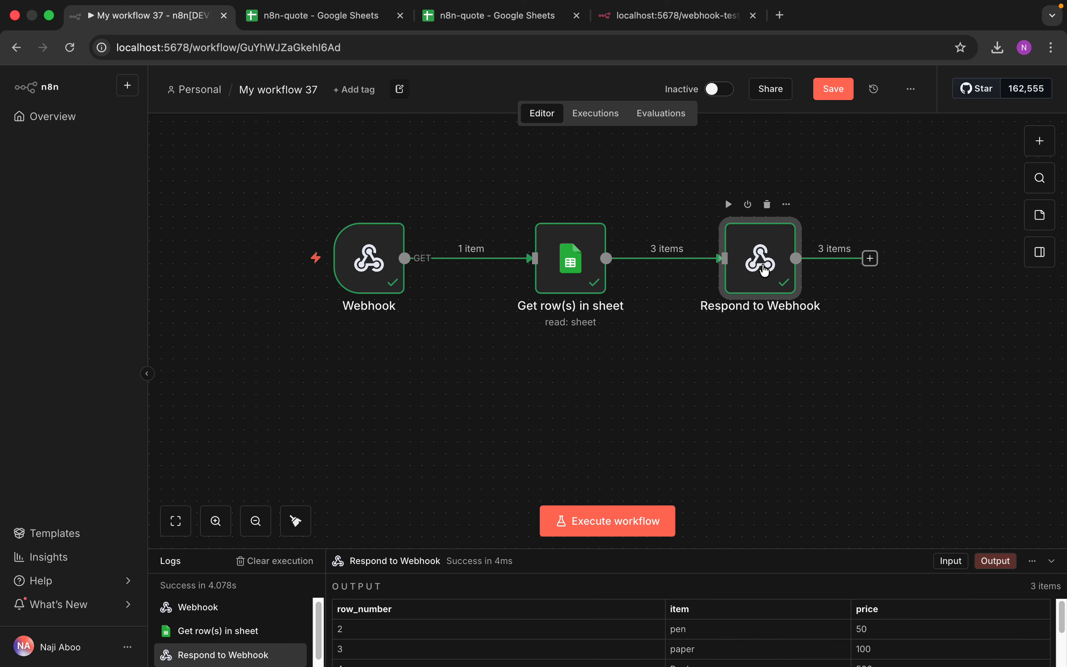
{"action": "double_click", "coordinate": [765, 270]}
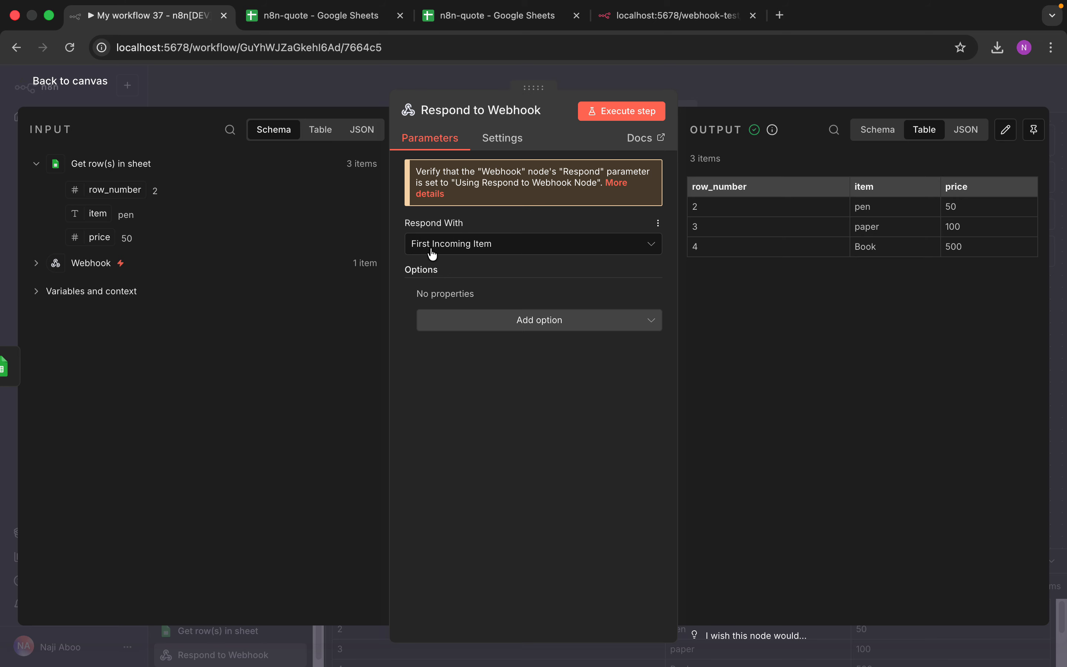
{"action": "left_click", "coordinate": [499, 252]}
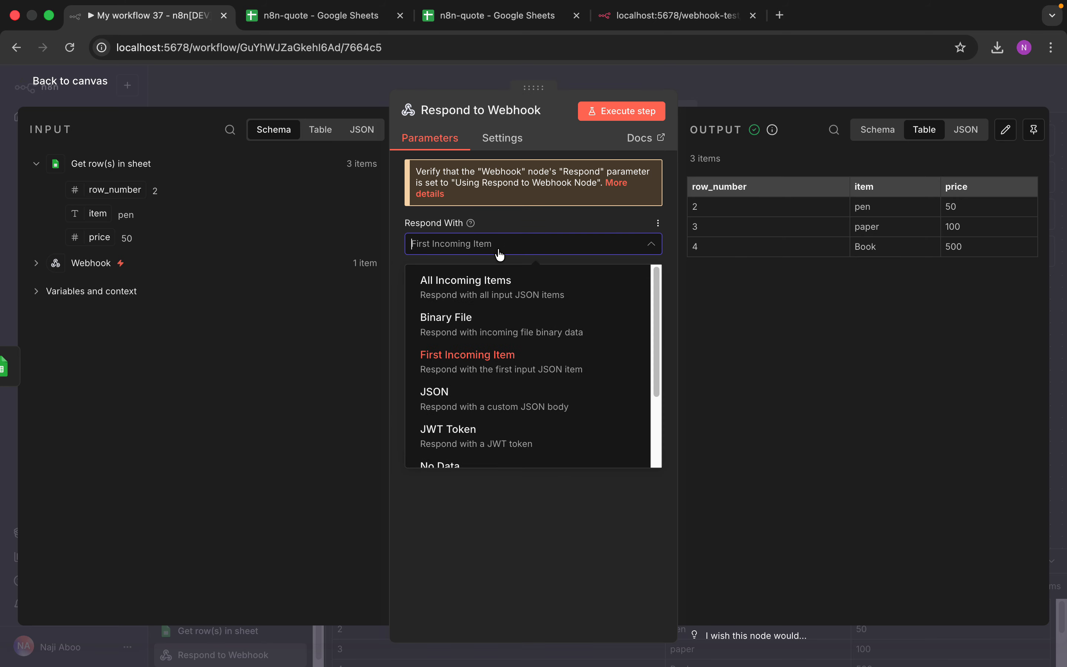
{"action": "left_click", "coordinate": [497, 295]}
{"action": "left_click", "coordinate": [74, 83]}
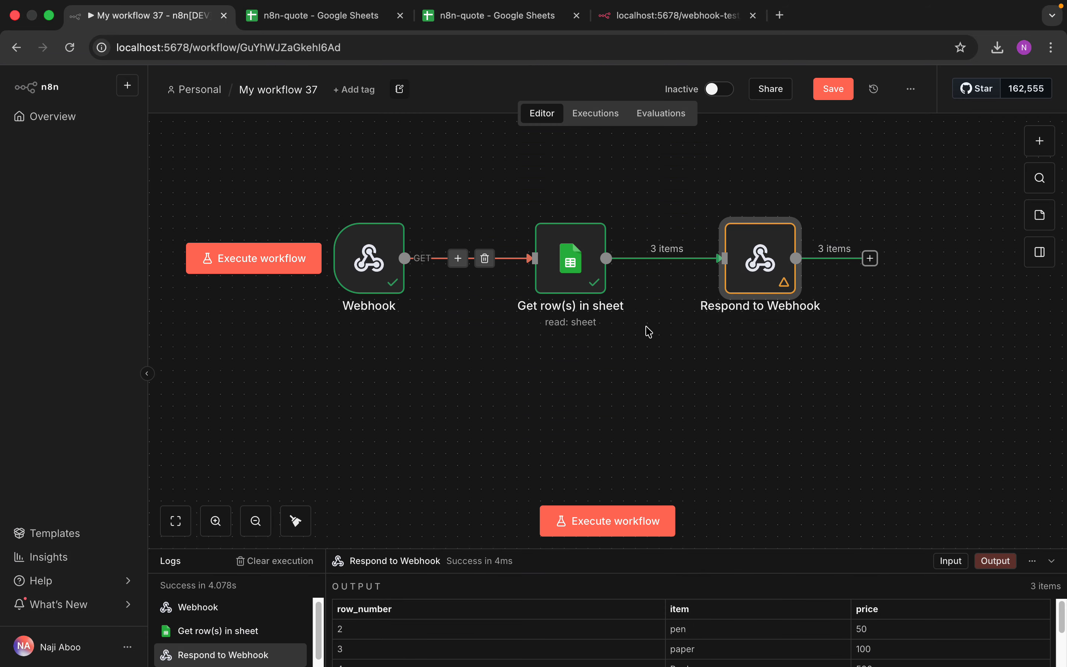
Execute the workflow again, reload the test URL page, examine the pretty-printed records, and return to the canvas.
{"action": "left_click", "coordinate": [644, 521]}
{"action": "left_click", "coordinate": [659, 18]}
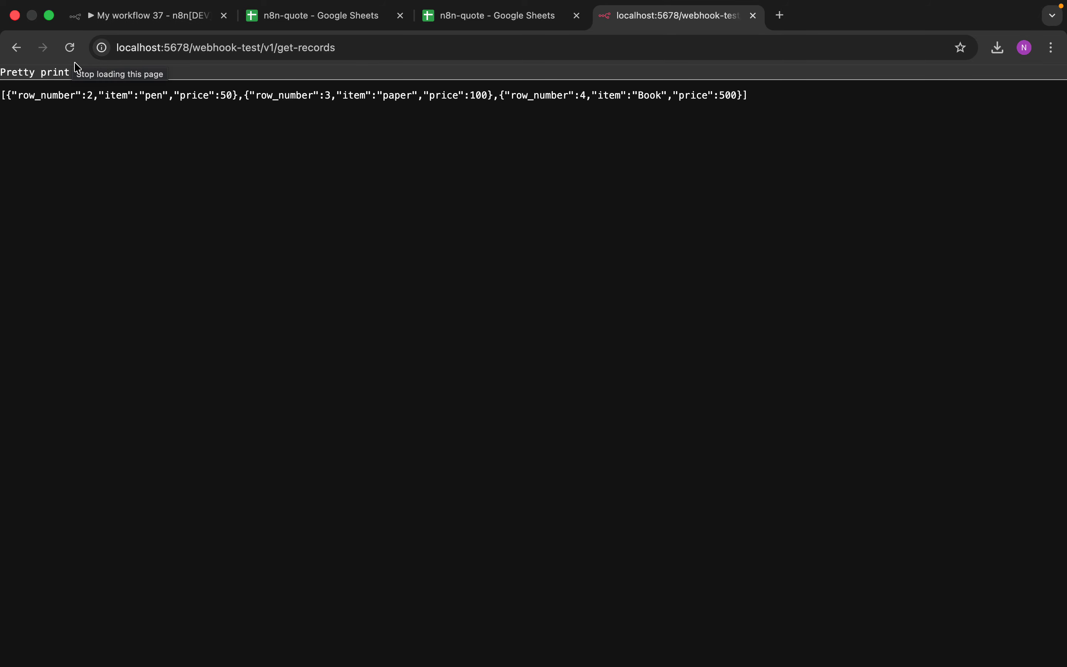
{"action": "left_click", "coordinate": [78, 73]}
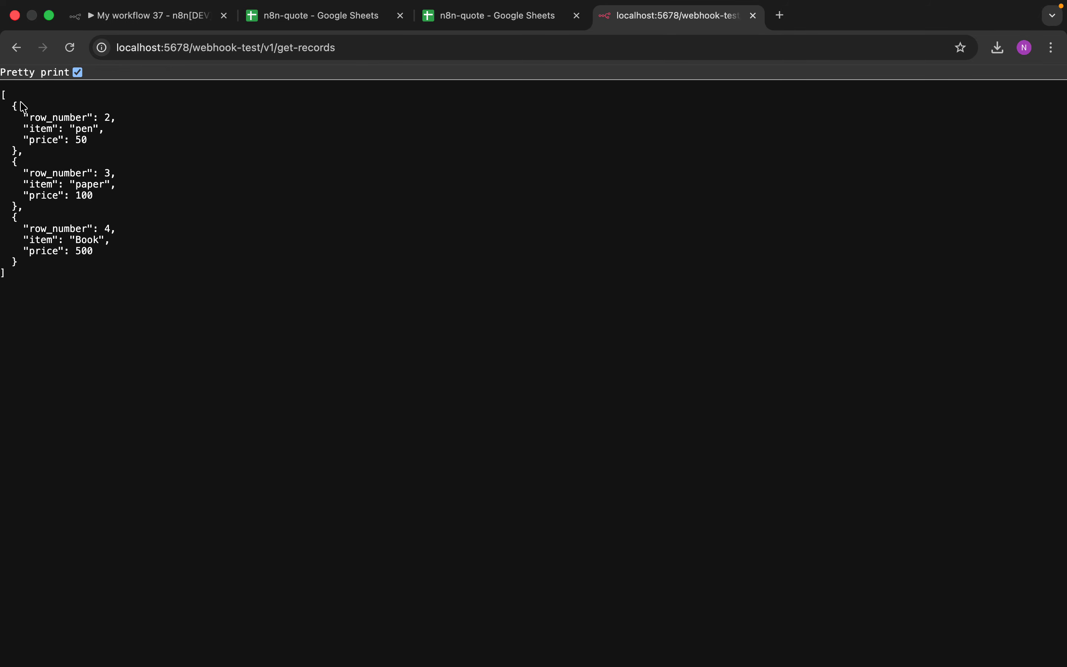
{"action": "left_click_drag", "start_coordinate": [23, 107], "coordinate": [90, 252]}
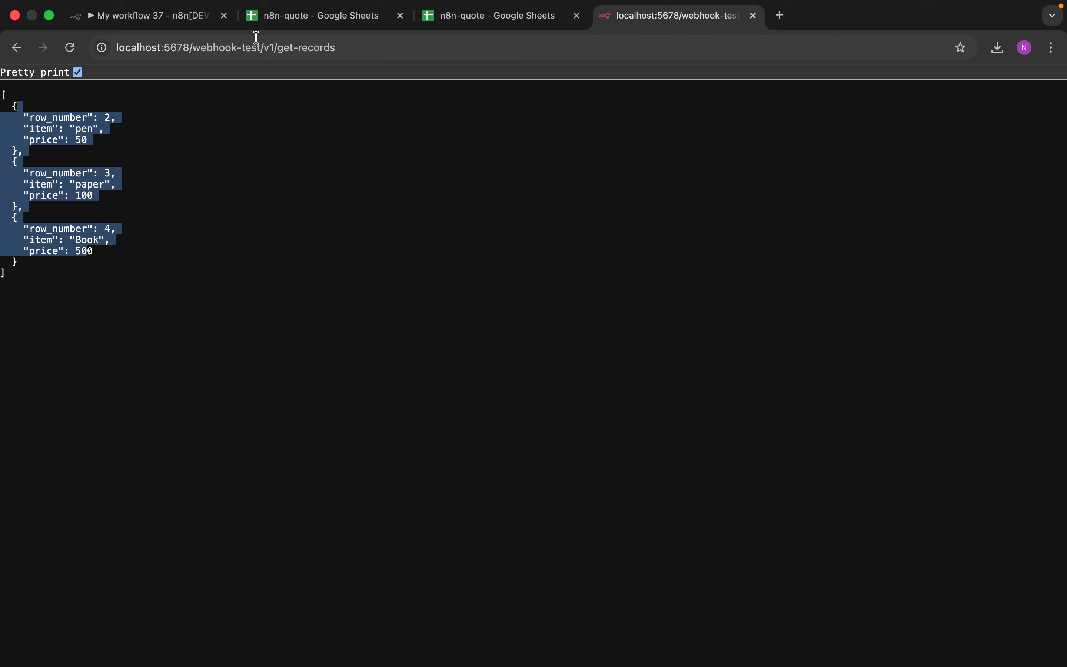
{"action": "left_click", "coordinate": [152, 17]}
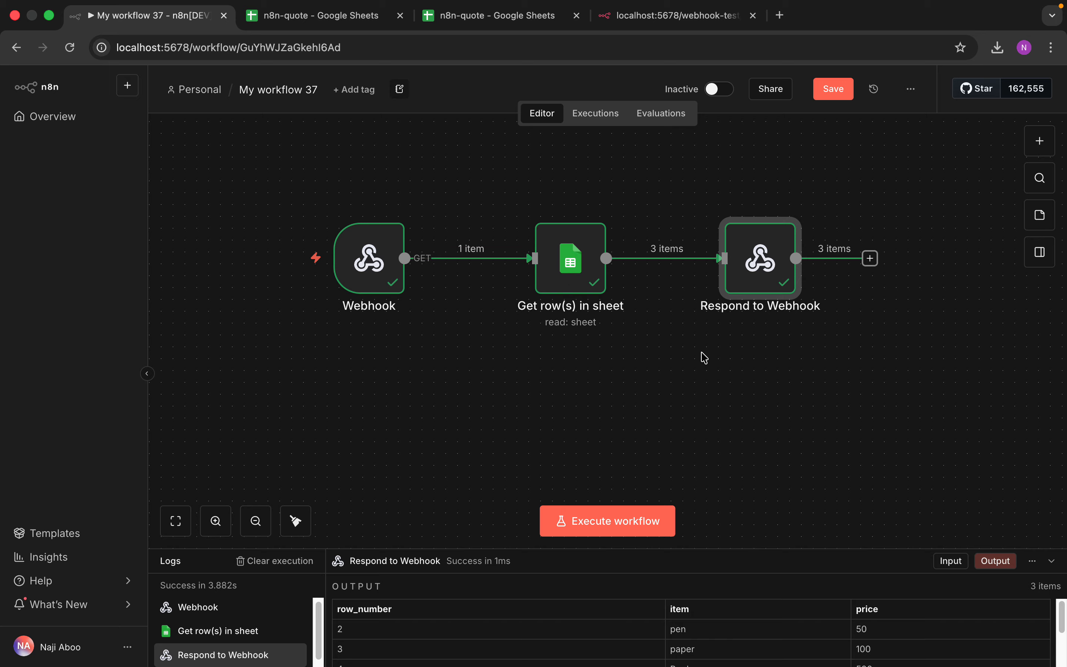
Activate the workflow and dismiss the "Enable MCP access" item from the production checklist.
{"action": "left_click", "coordinate": [717, 90]}
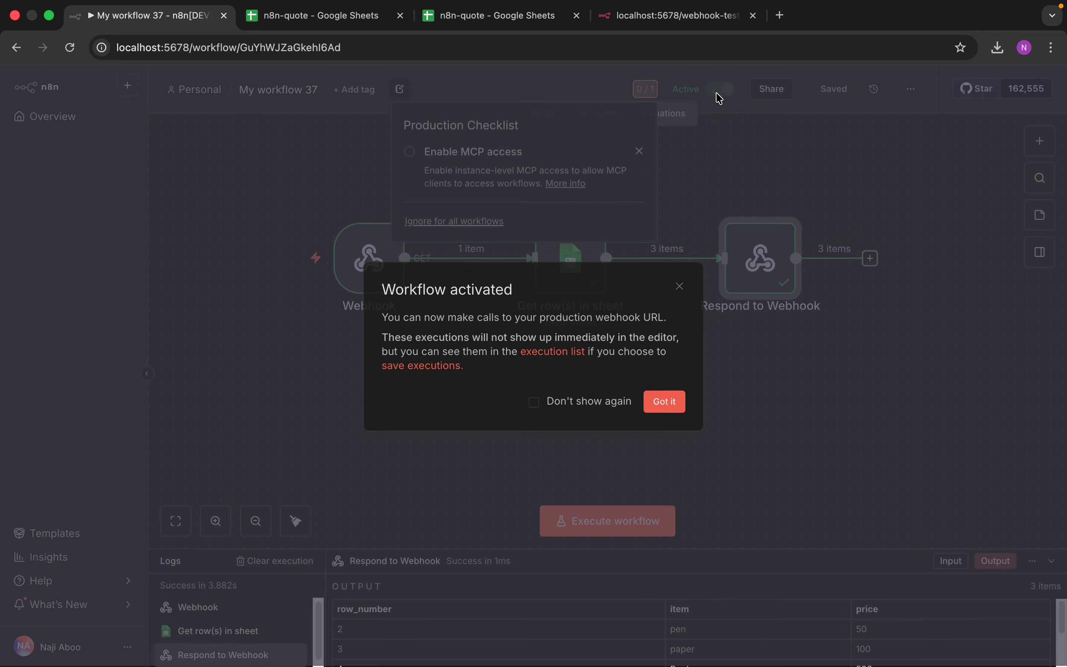
{"action": "left_click", "coordinate": [677, 402]}
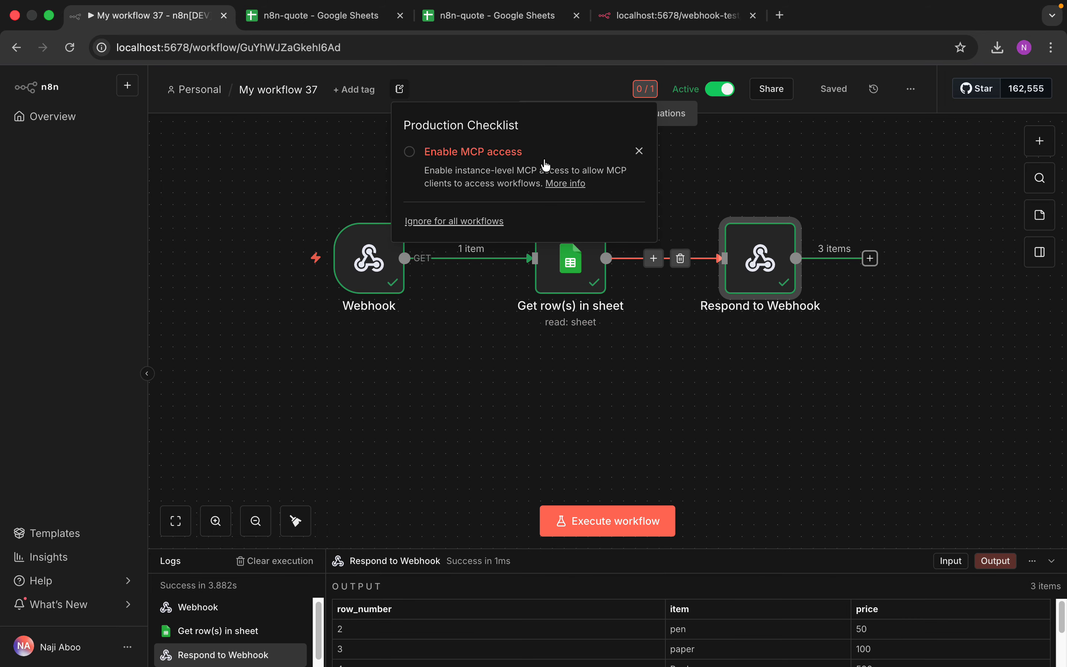
{"action": "left_click", "coordinate": [639, 151]}
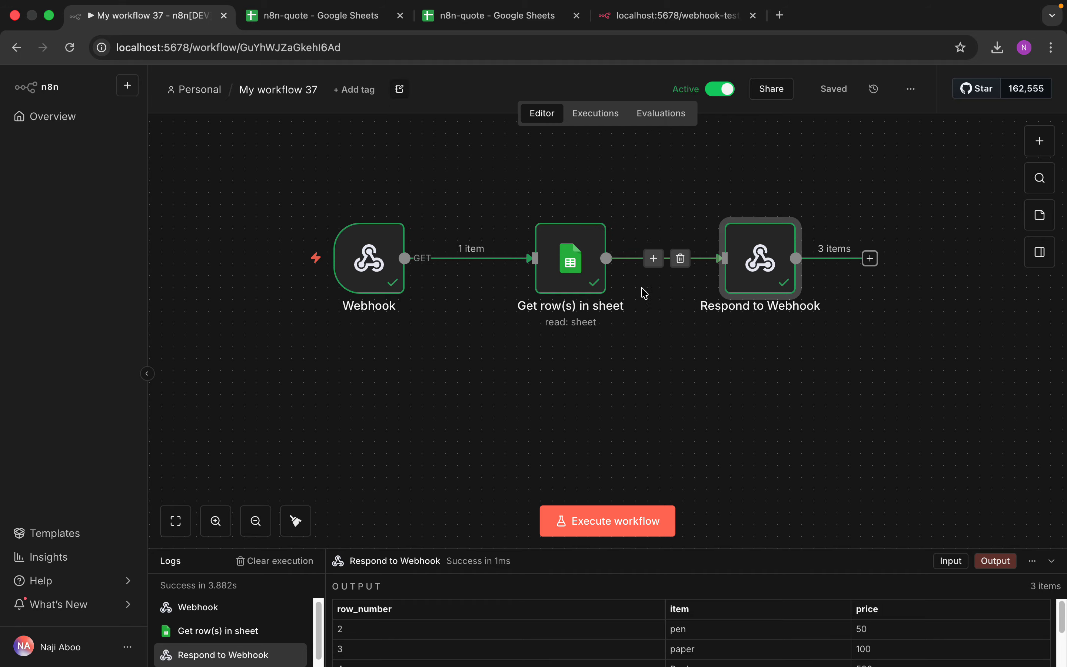
Copy the Webhook node's Production URL and return to the canvas.
{"action": "double_click", "coordinate": [357, 267]}
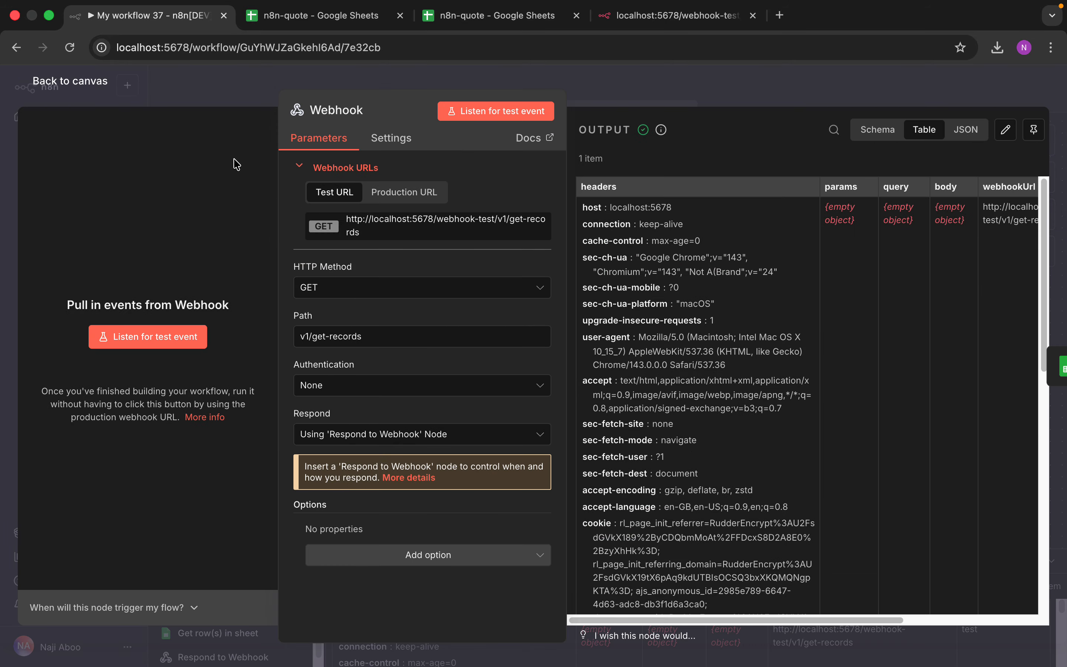
{"action": "left_click", "coordinate": [426, 194]}
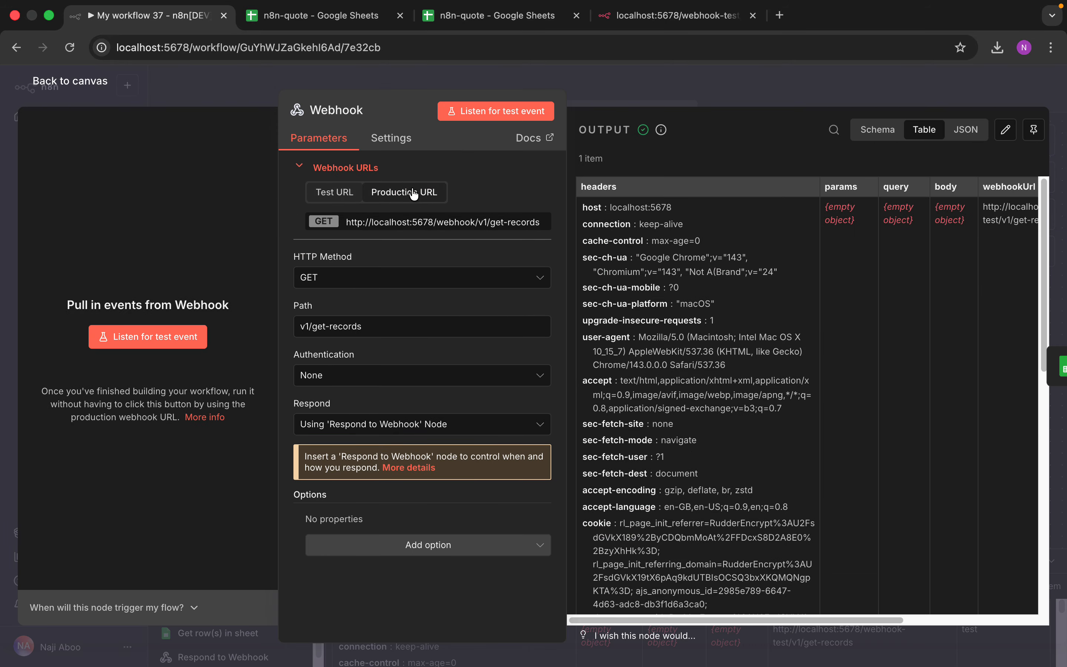
{"action": "left_click", "coordinate": [407, 223]}
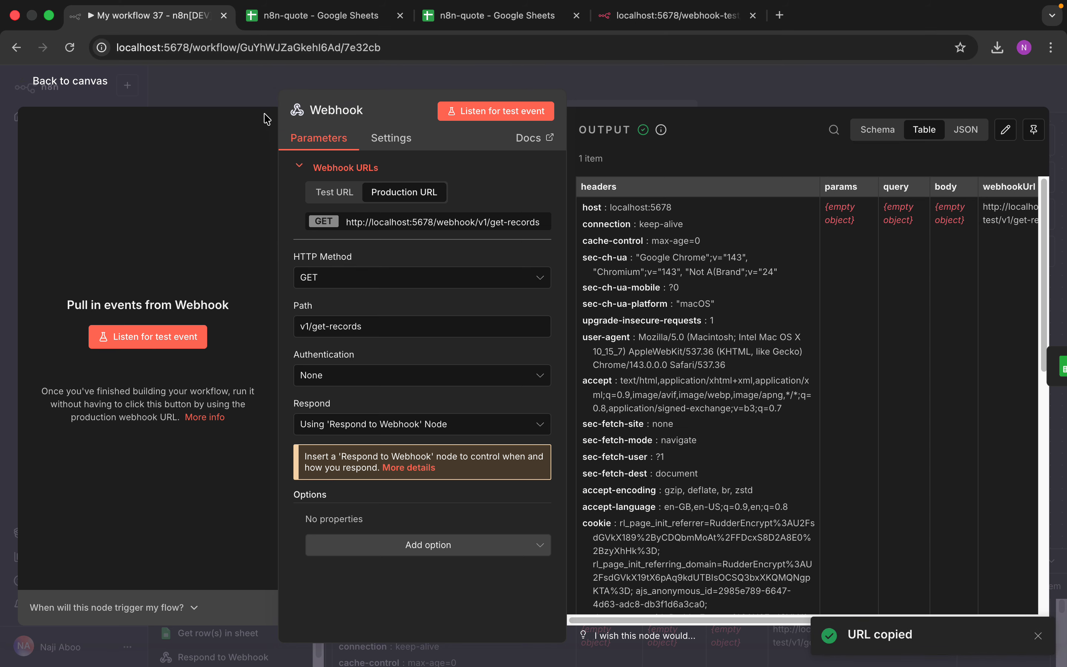
{"action": "left_click", "coordinate": [79, 79]}
Open the copied production URL localhost:5678/webhook/v1/get-records in a new browser tab and pretty-print the response.
{"action": "left_click", "coordinate": [661, 17]}
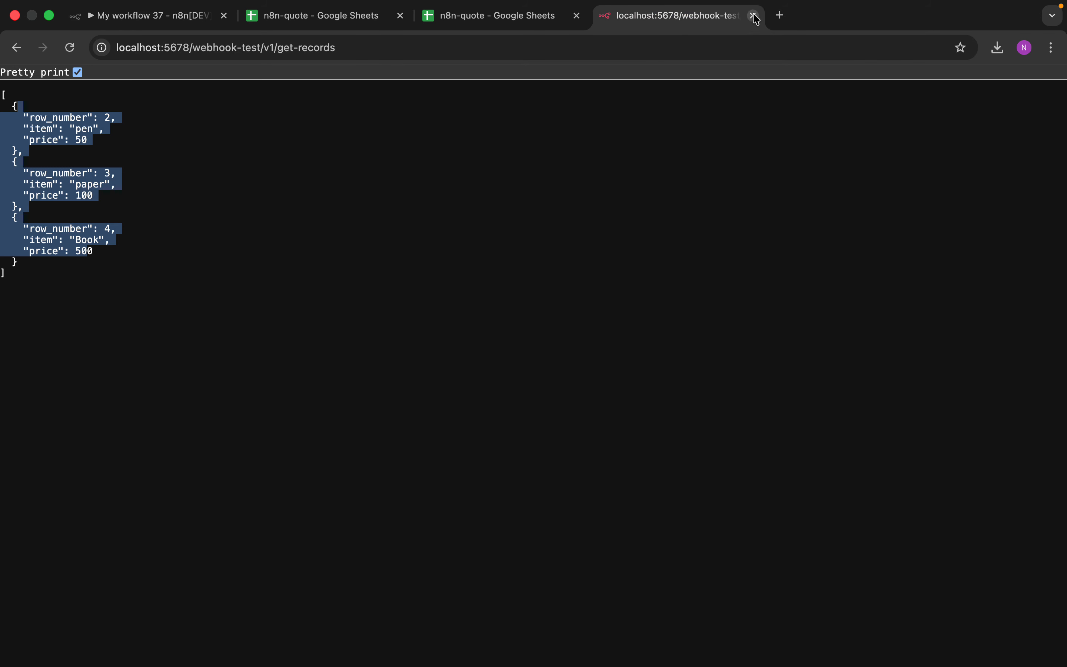
{"action": "left_click", "coordinate": [780, 16]}
{"action": "right_click", "coordinate": [224, 57]}
{"action": "left_click", "coordinate": [264, 145]}
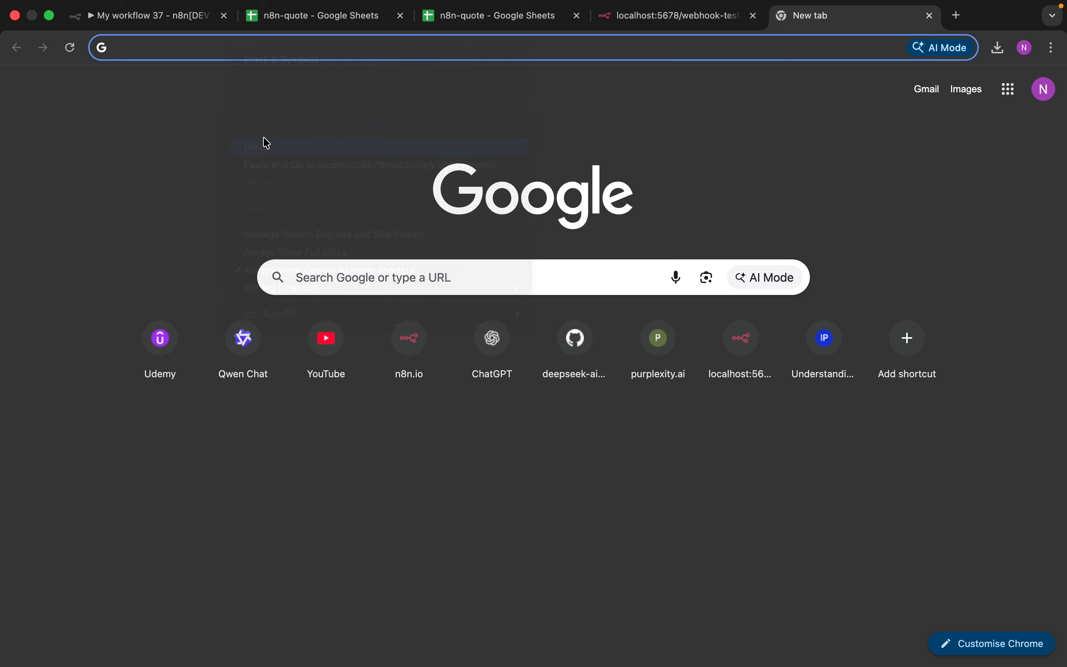
{"action": "key", "text": "Return"}
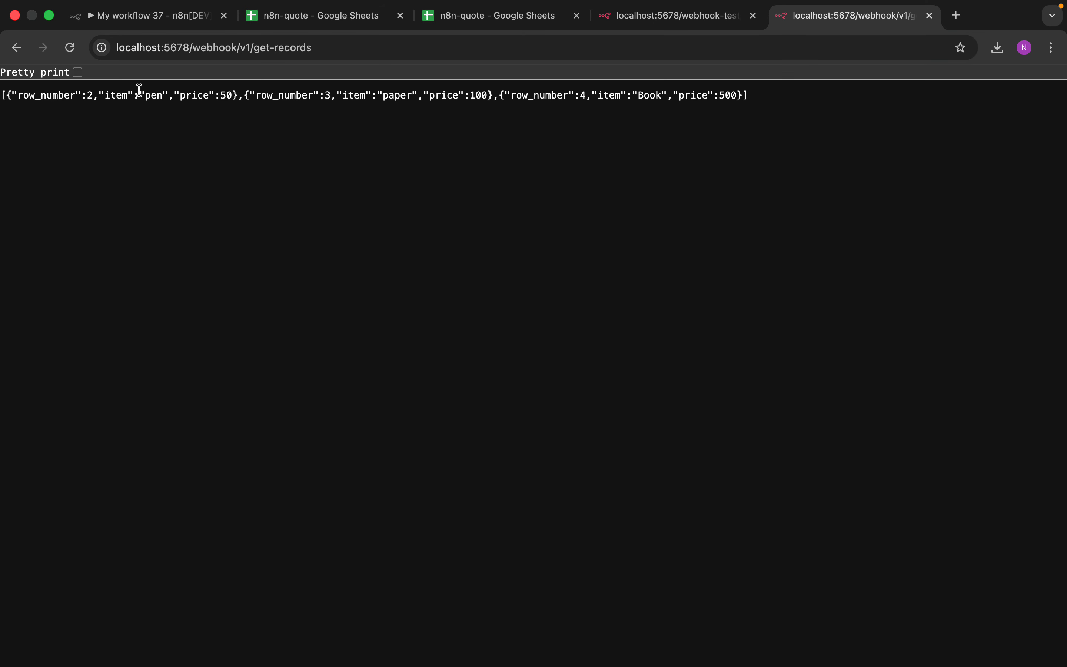
{"action": "left_click", "coordinate": [77, 72]}
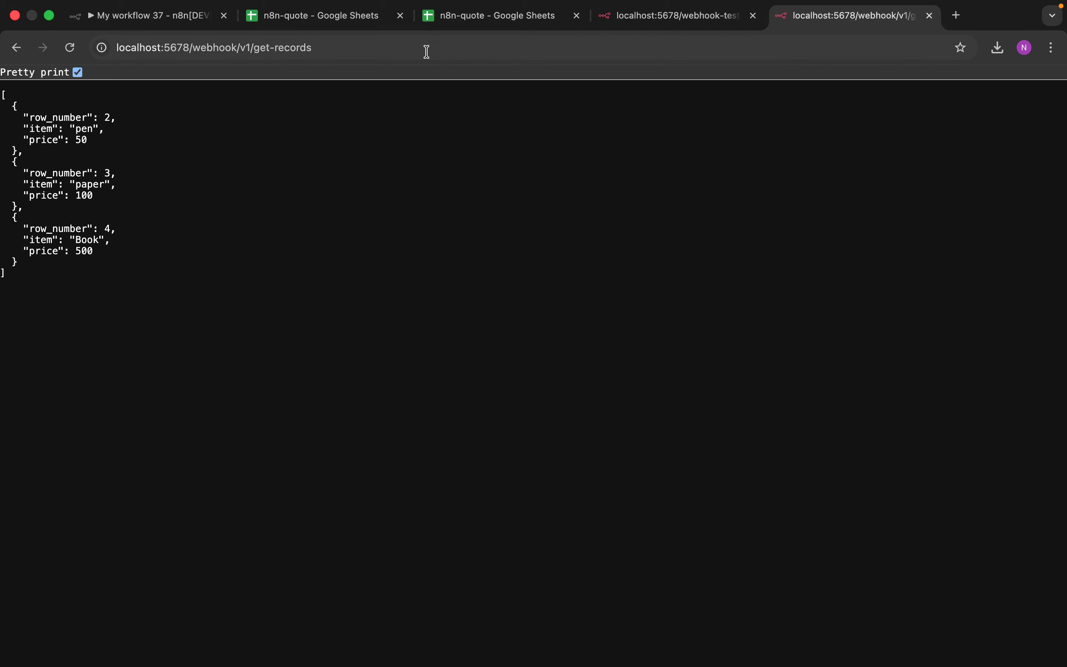
Compare the active workflow with the production response, review the Webhook node's parameters, and return to the canvas.
{"action": "left_click", "coordinate": [163, 17]}
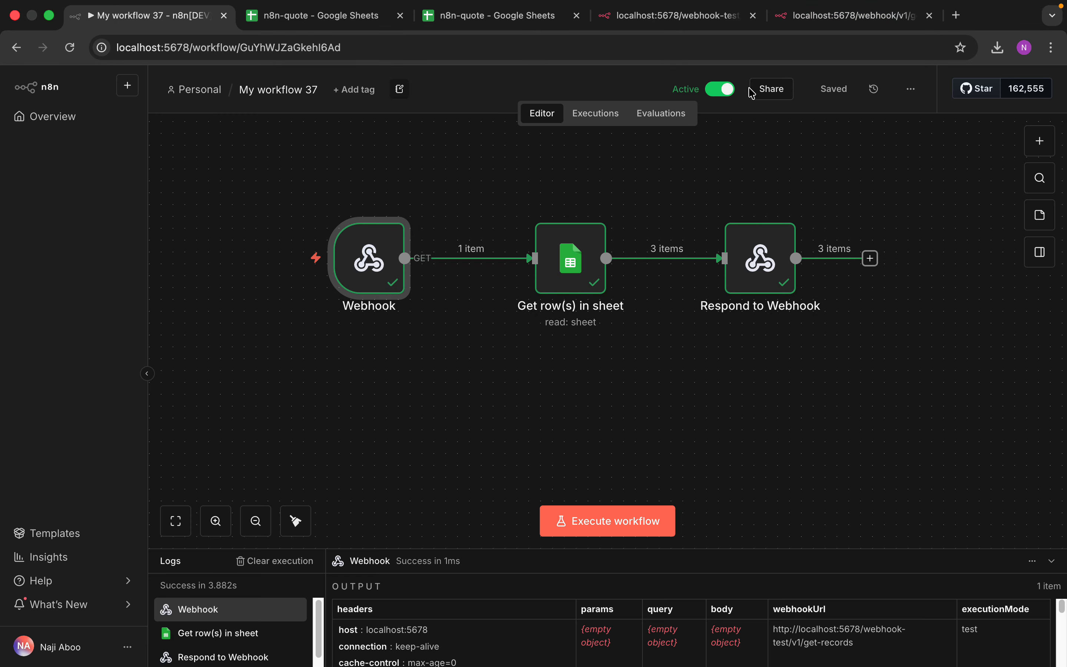
{"action": "left_click", "coordinate": [849, 16]}
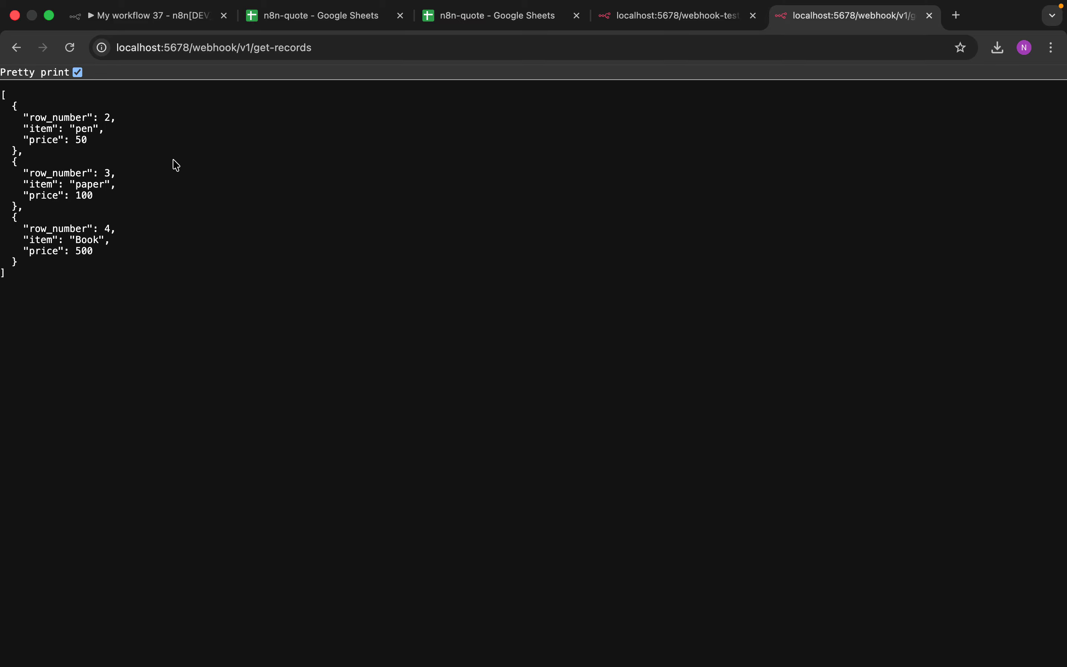
{"action": "left_click", "coordinate": [166, 25]}
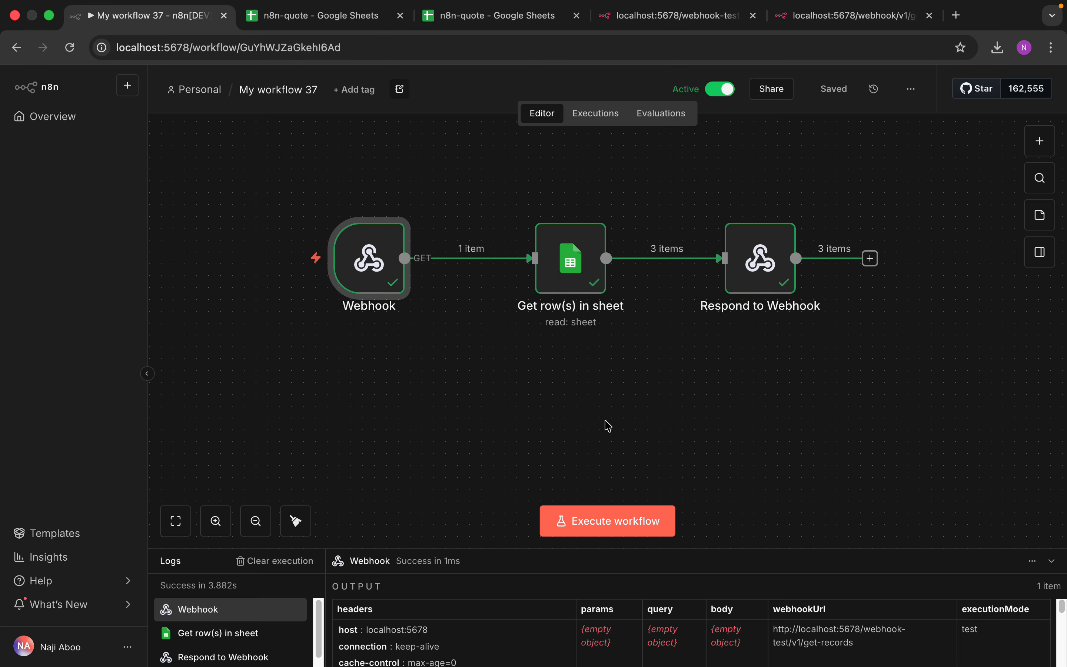
{"action": "double_click", "coordinate": [365, 264]}
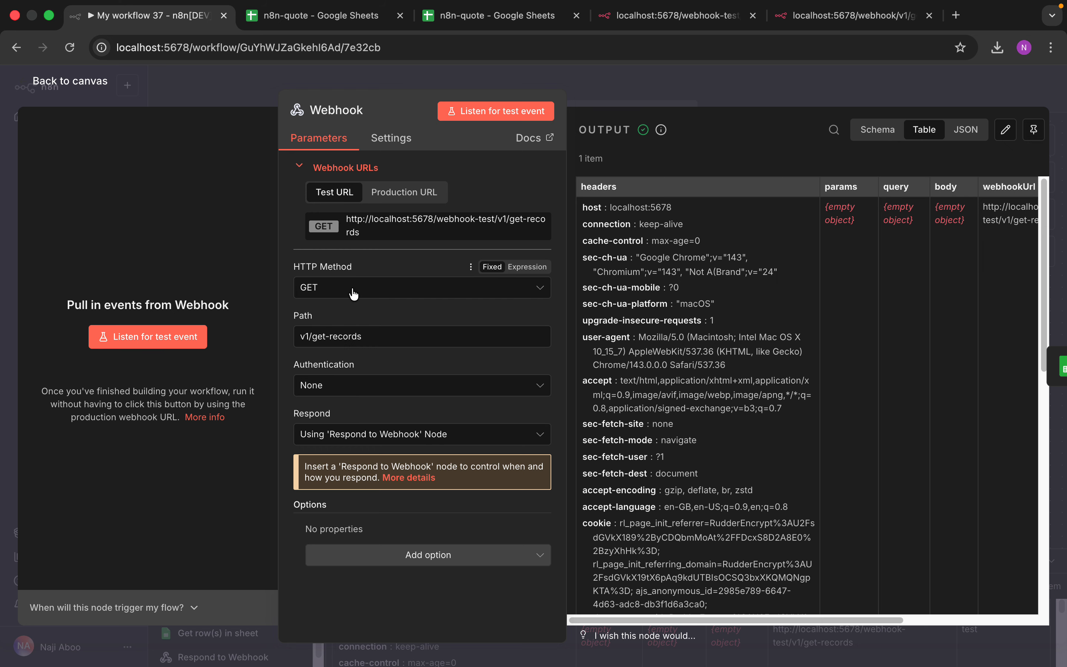
{"action": "left_click", "coordinate": [83, 81]}
Move the Webhook, Get row(s) in sheet and Respond to Webhook nodes slightly higher on the canvas.
{"action": "left_click", "coordinate": [570, 240]}
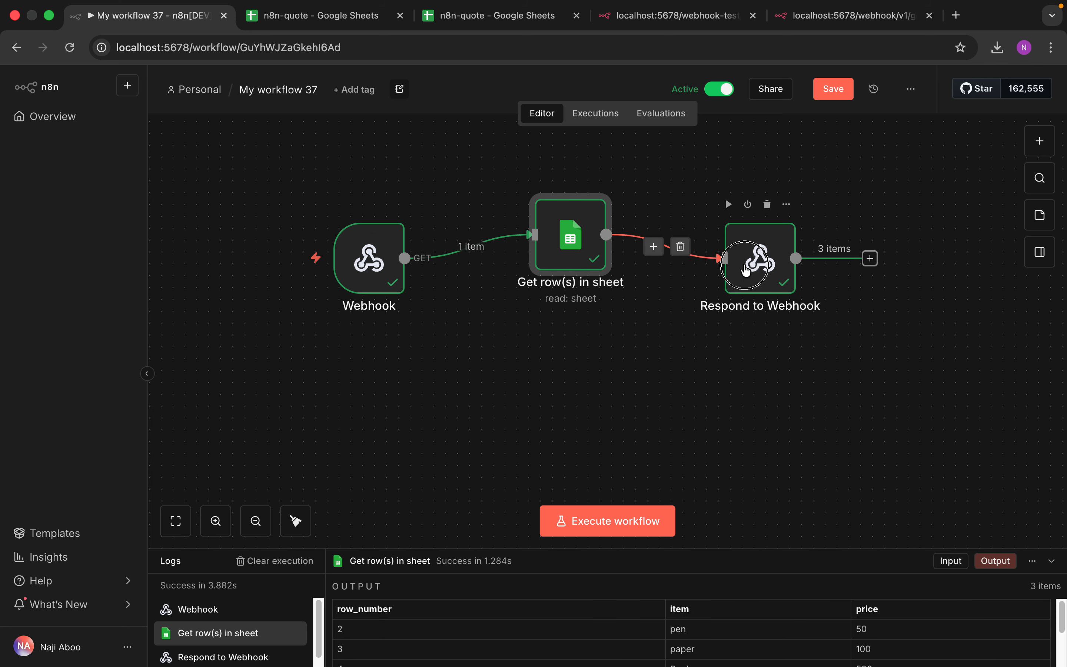
{"action": "left_click_drag", "start_coordinate": [745, 270], "coordinate": [756, 257]}
{"action": "left_click_drag", "start_coordinate": [399, 276], "coordinate": [388, 253]}
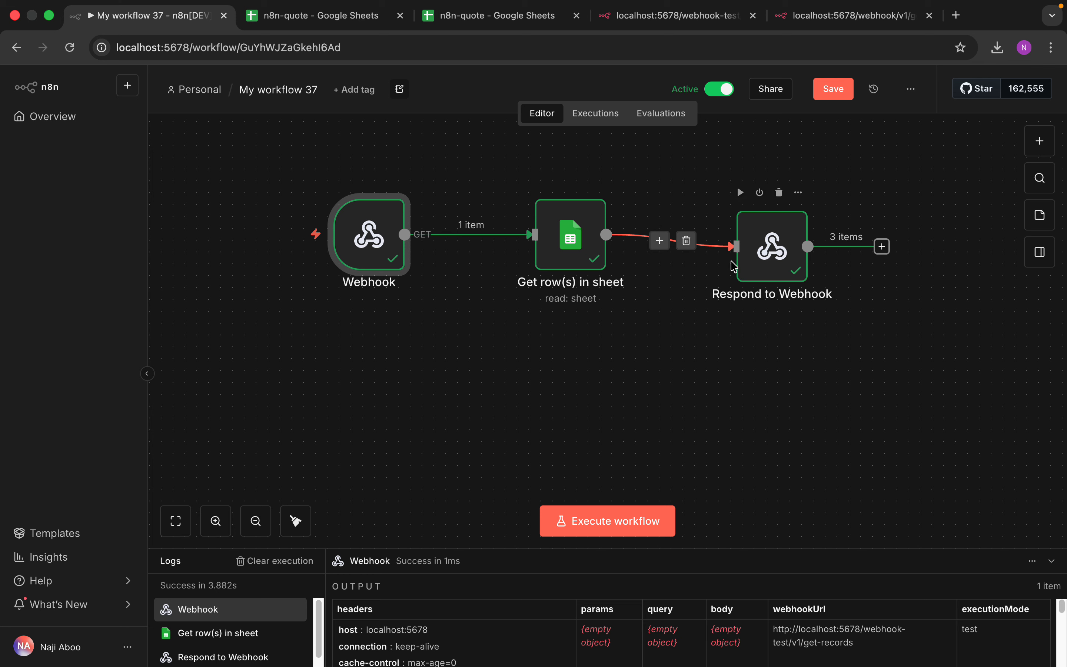
{"action": "left_click_drag", "start_coordinate": [581, 254], "coordinate": [581, 242]}
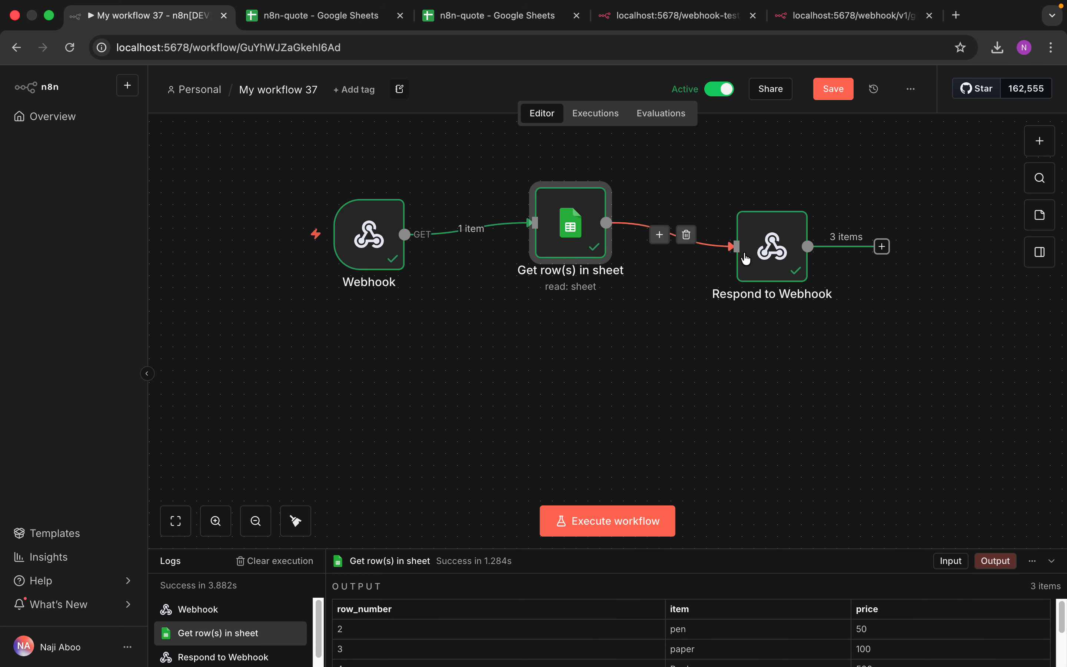
{"action": "left_click", "coordinate": [759, 252]}
{"action": "left_click_drag", "start_coordinate": [759, 253], "coordinate": [759, 241]}
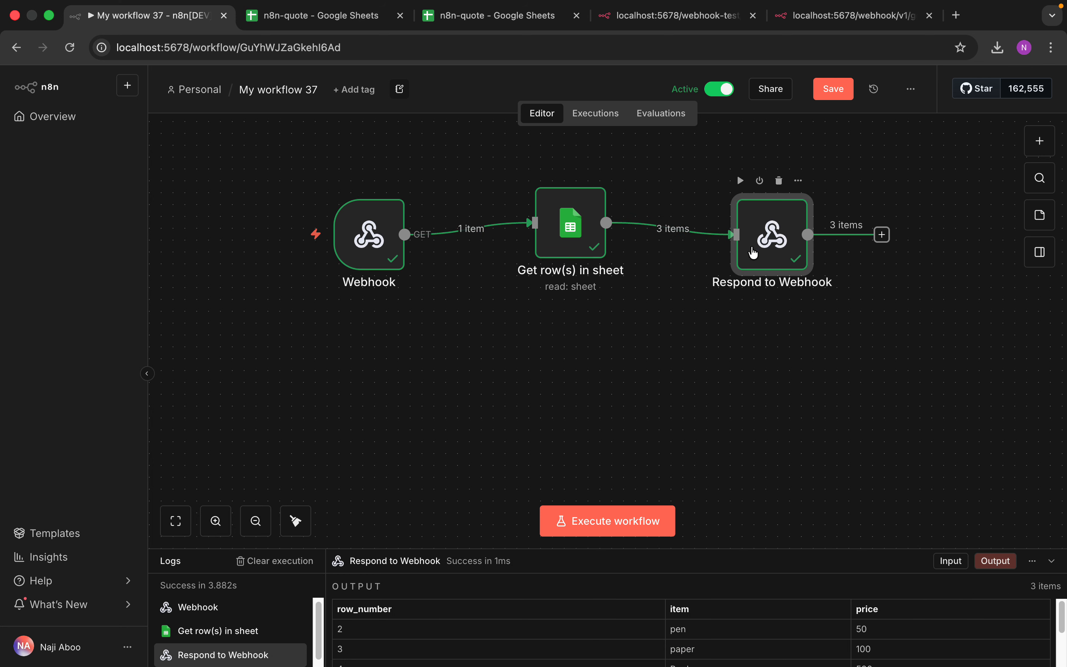
{"action": "left_click", "coordinate": [574, 238]}
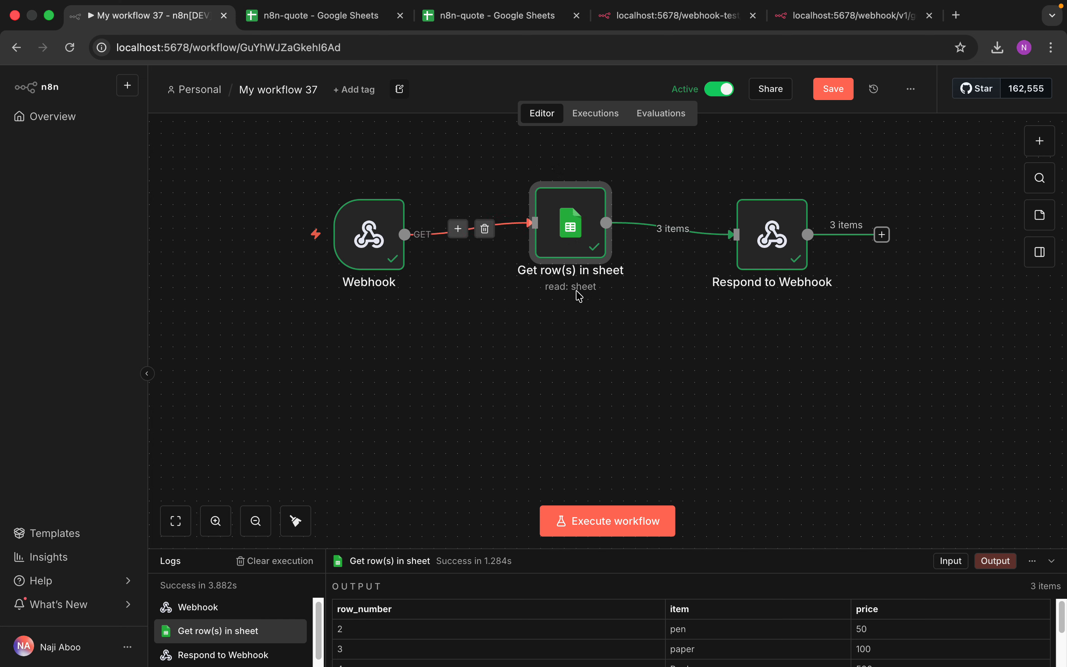
Duplicate all three workflow nodes together and place the copied chain beneath the original one.
{"action": "left_click_drag", "start_coordinate": [921, 382], "coordinate": [230, 146]}
{"action": "right_click", "coordinate": [373, 232]}
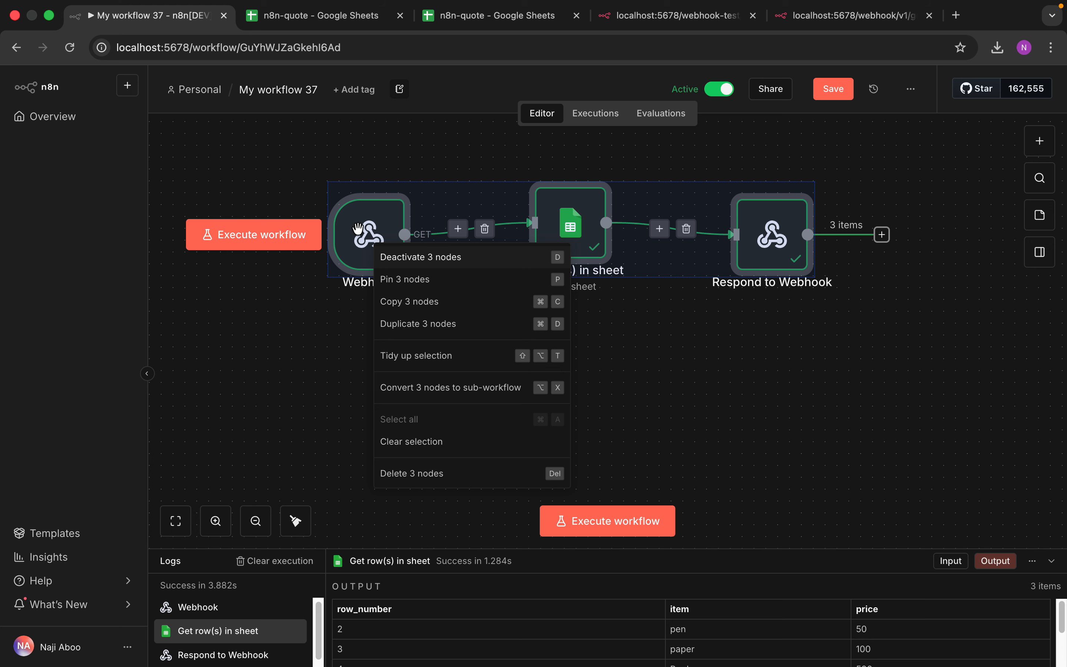
{"action": "left_click", "coordinate": [441, 331]}
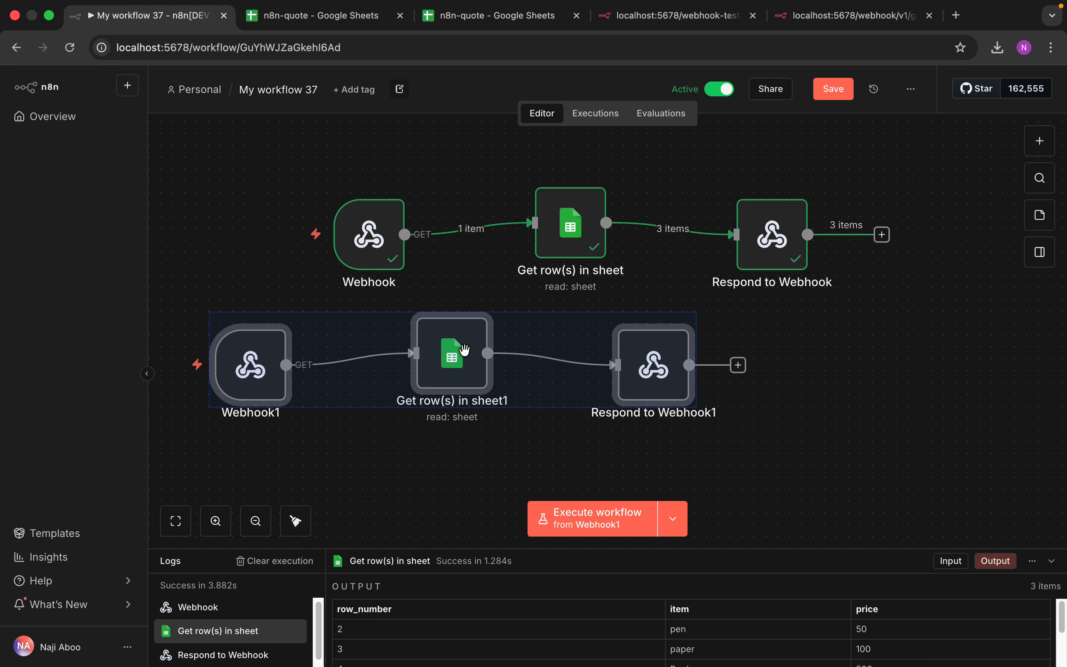
{"action": "left_click_drag", "start_coordinate": [463, 351], "coordinate": [571, 366]}
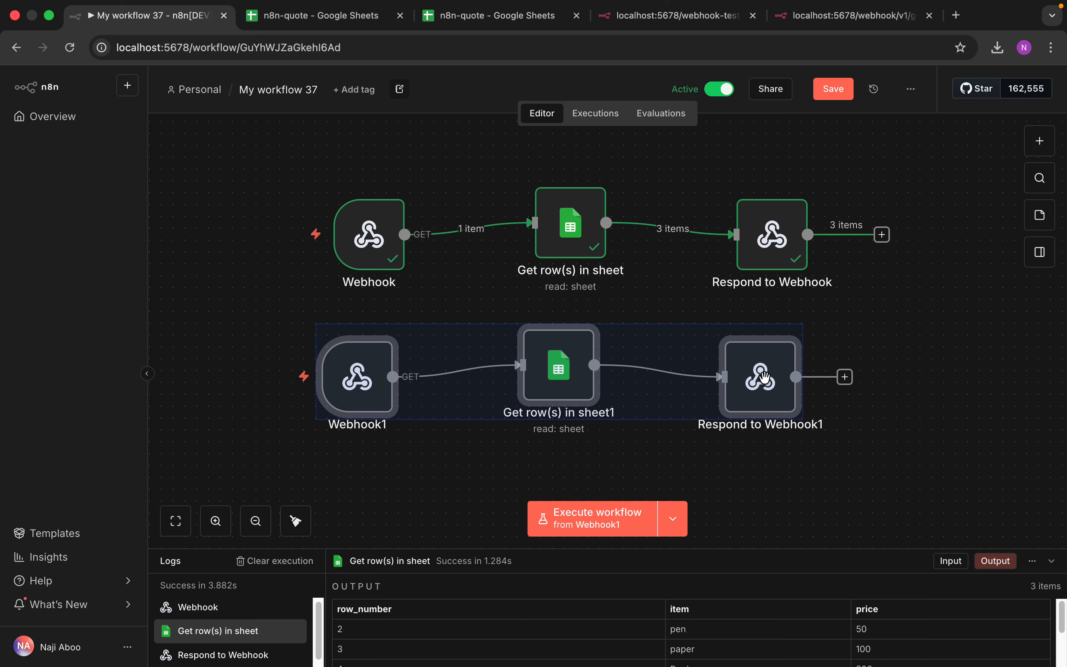
{"action": "left_click", "coordinate": [850, 340]}
Set the Webhook1 node's HTTP Method to POST and its Path to v1/save-records, and return to the canvas.
{"action": "left_click", "coordinate": [365, 384]}
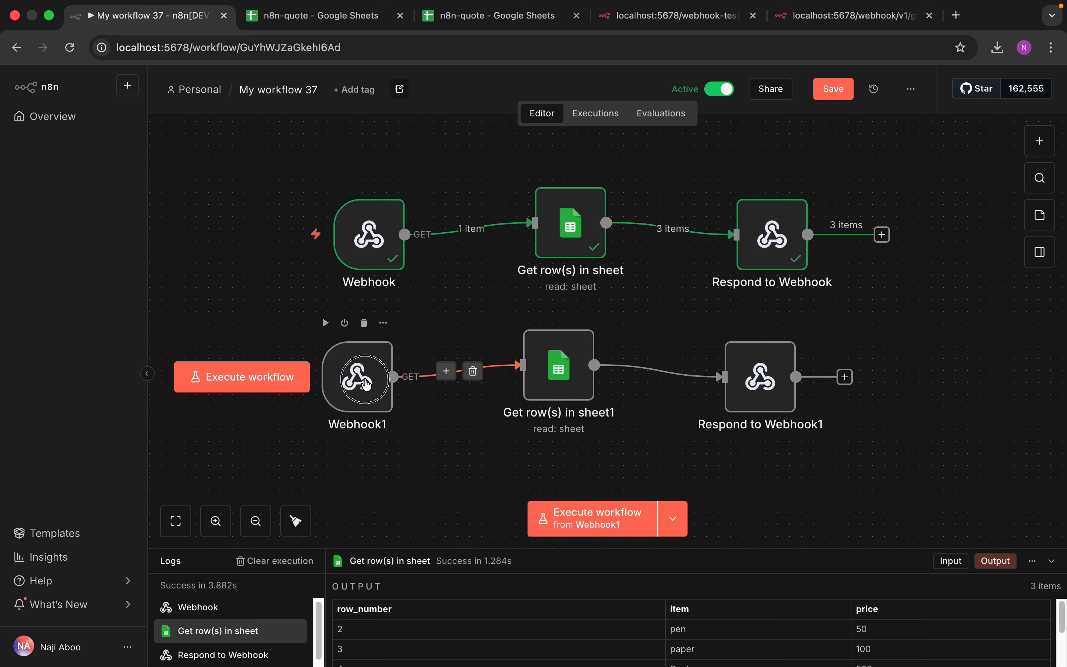
{"action": "double_click", "coordinate": [365, 384]}
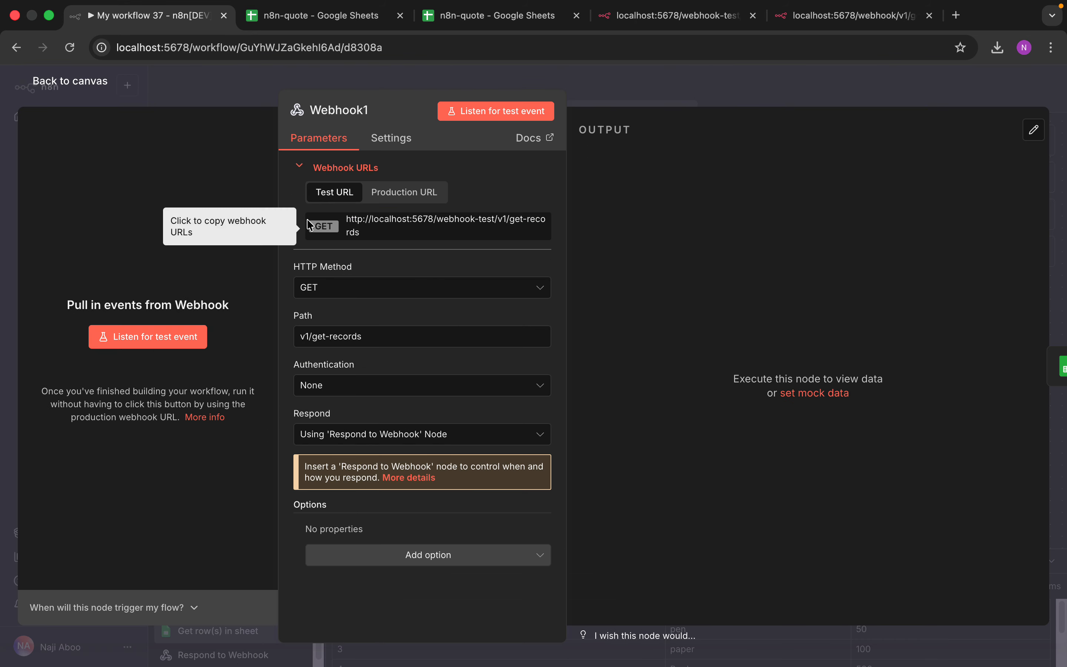
{"action": "left_click", "coordinate": [353, 285]}
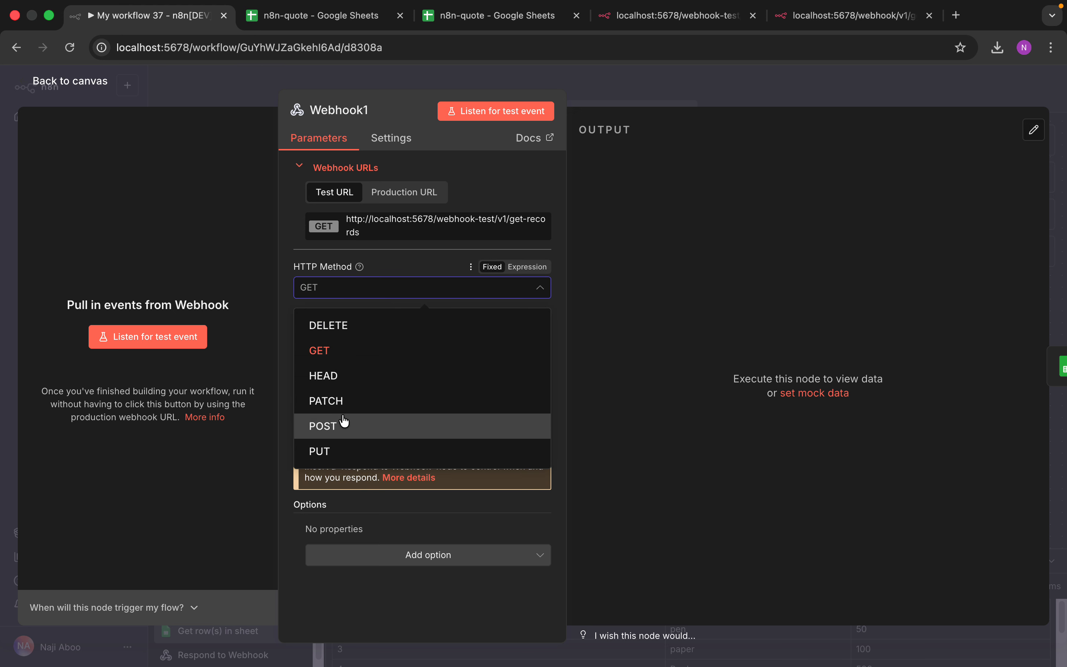
{"action": "left_click", "coordinate": [347, 425]}
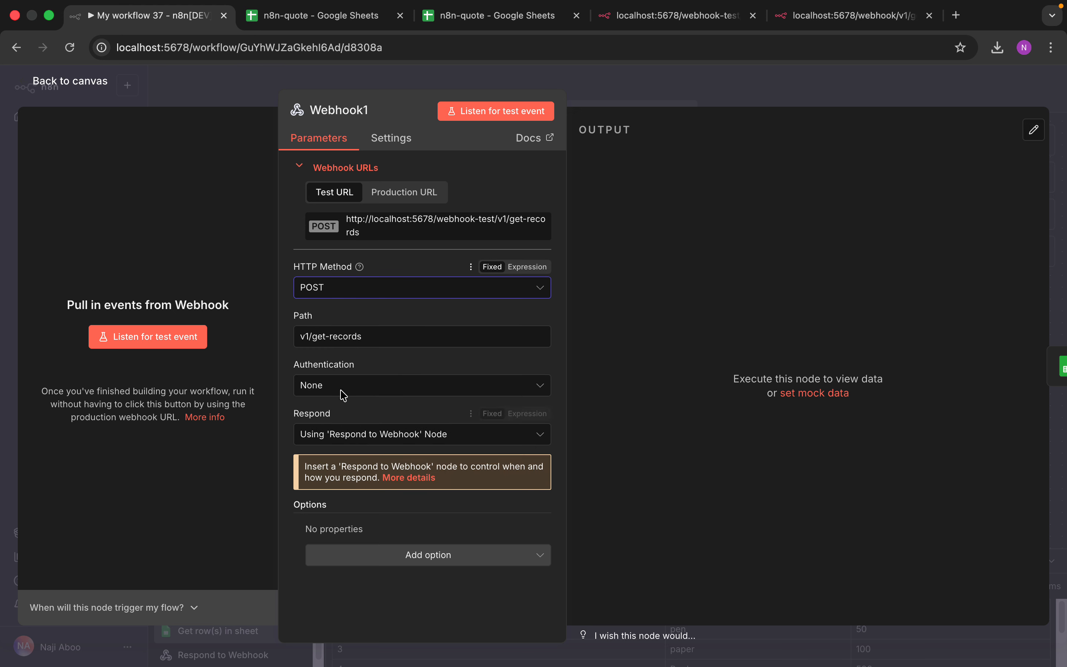
{"action": "left_click", "coordinate": [333, 336]}
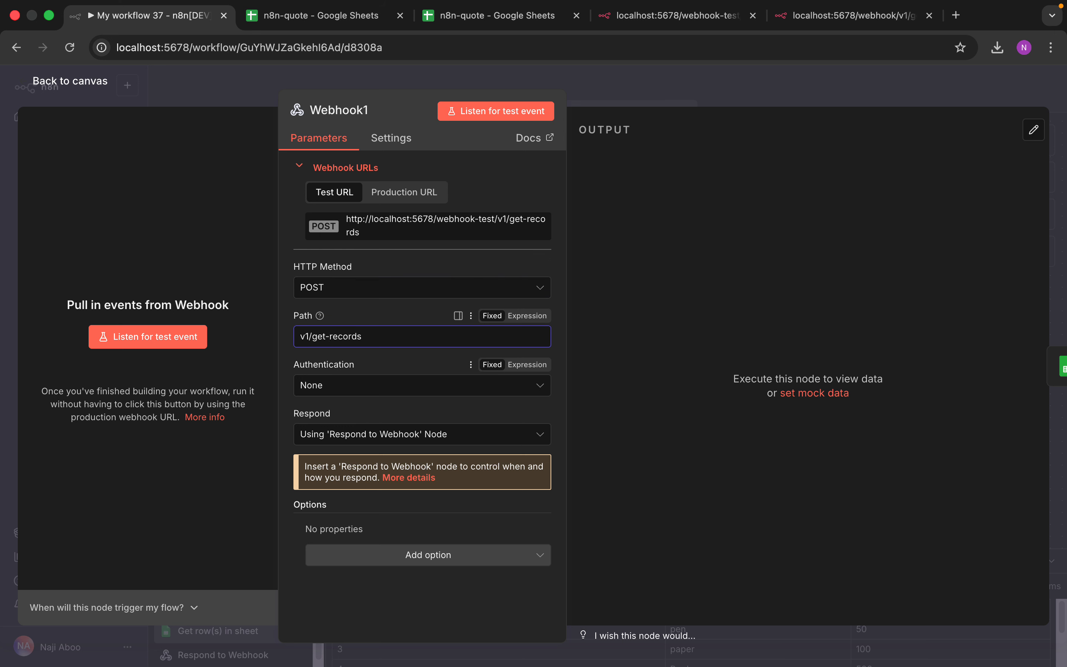
{"action": "key", "text": "BackSpace"}
{"action": "key", "text": "BackSpace"}
{"action": "key", "text": "BackSpace"}
{"action": "type", "text": "save"}
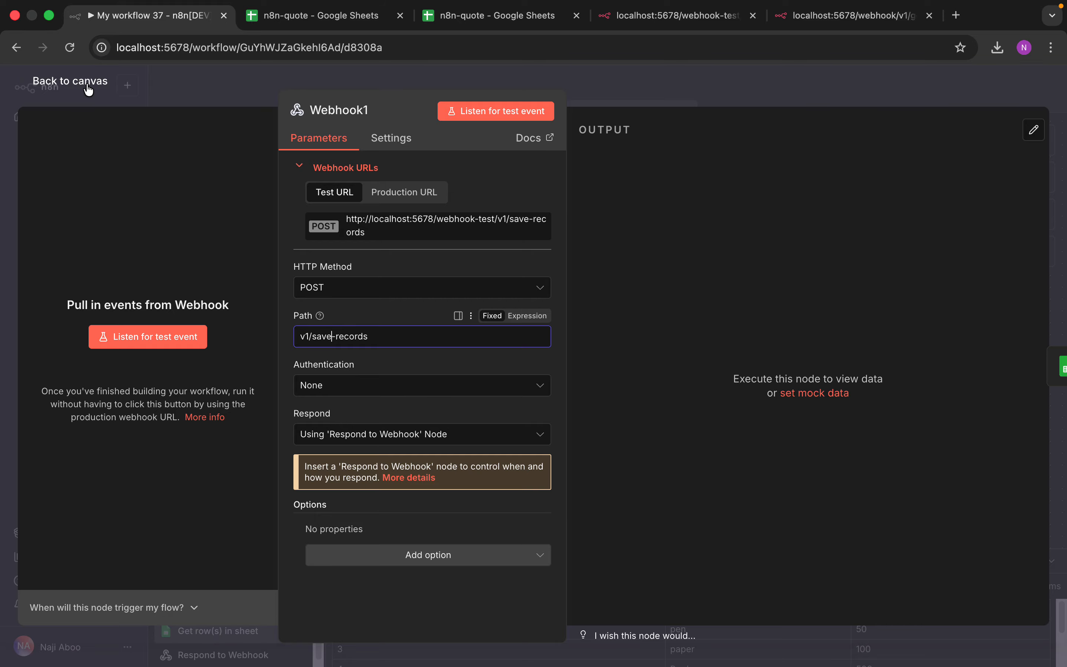
{"action": "left_click", "coordinate": [94, 102]}
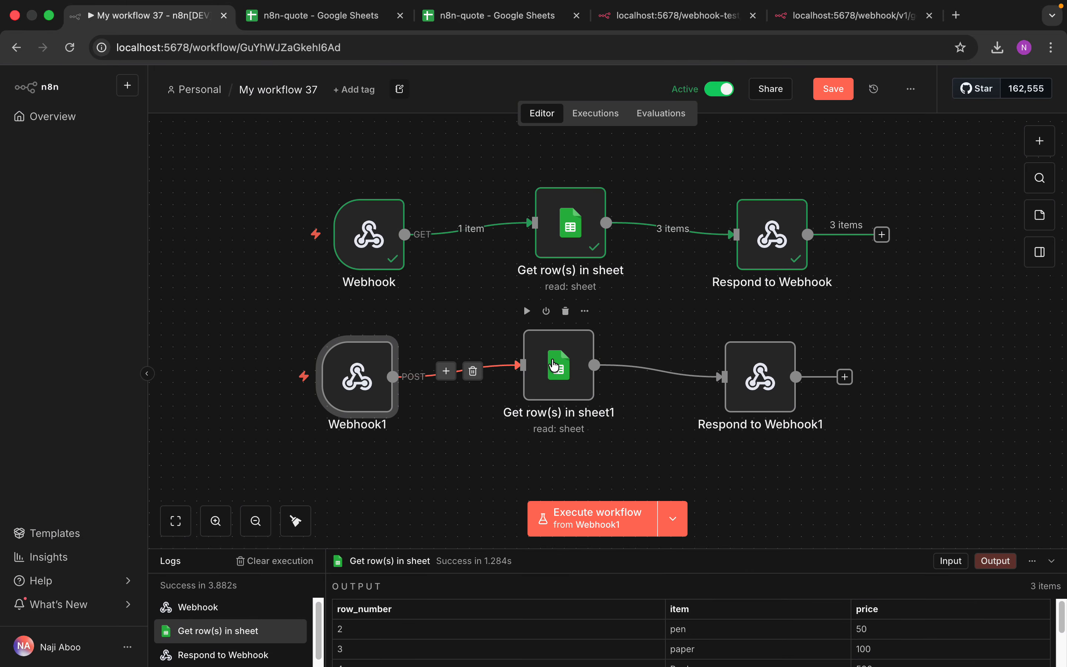
Line up the duplicated Google Sheets node with its neighbouring nodes and look over its parameters.
{"action": "left_click", "coordinate": [555, 370]}
{"action": "left_click_drag", "start_coordinate": [555, 371], "coordinate": [557, 379]}
{"action": "double_click", "coordinate": [556, 378]}
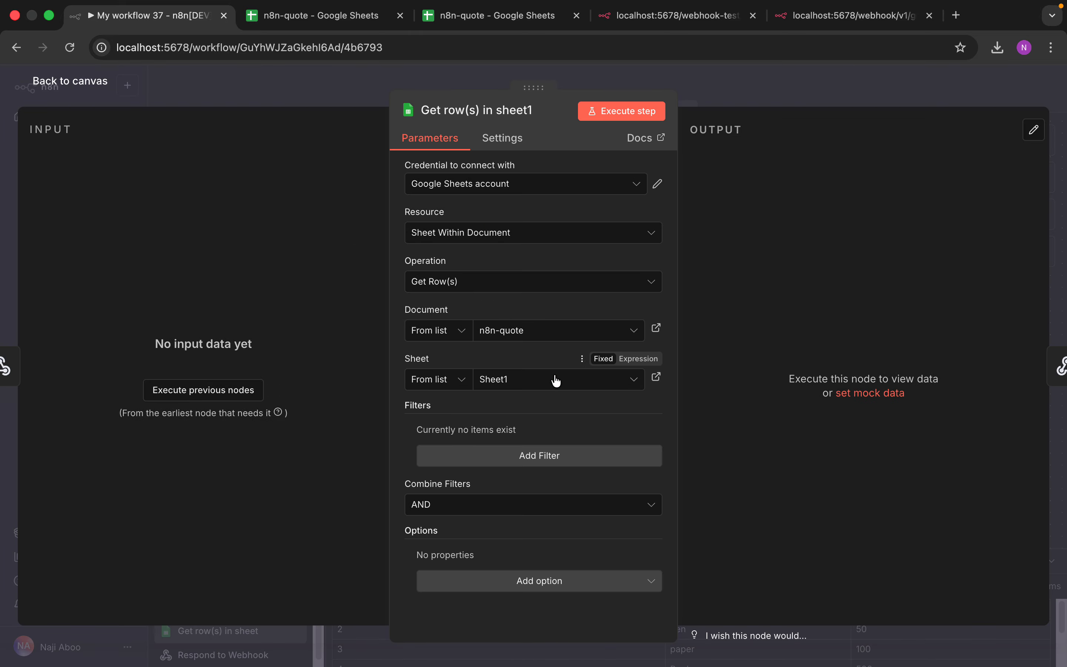
{"action": "left_click", "coordinate": [70, 79]}
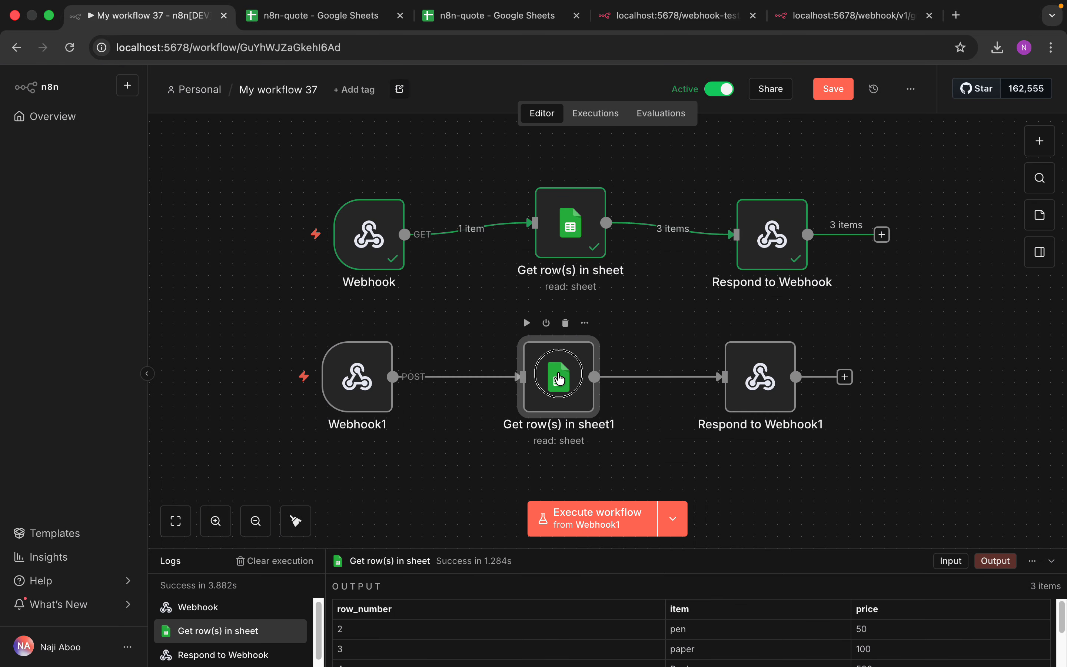
Change the duplicated Google Sheets node's Operation to Append Row.
{"action": "double_click", "coordinate": [559, 375]}
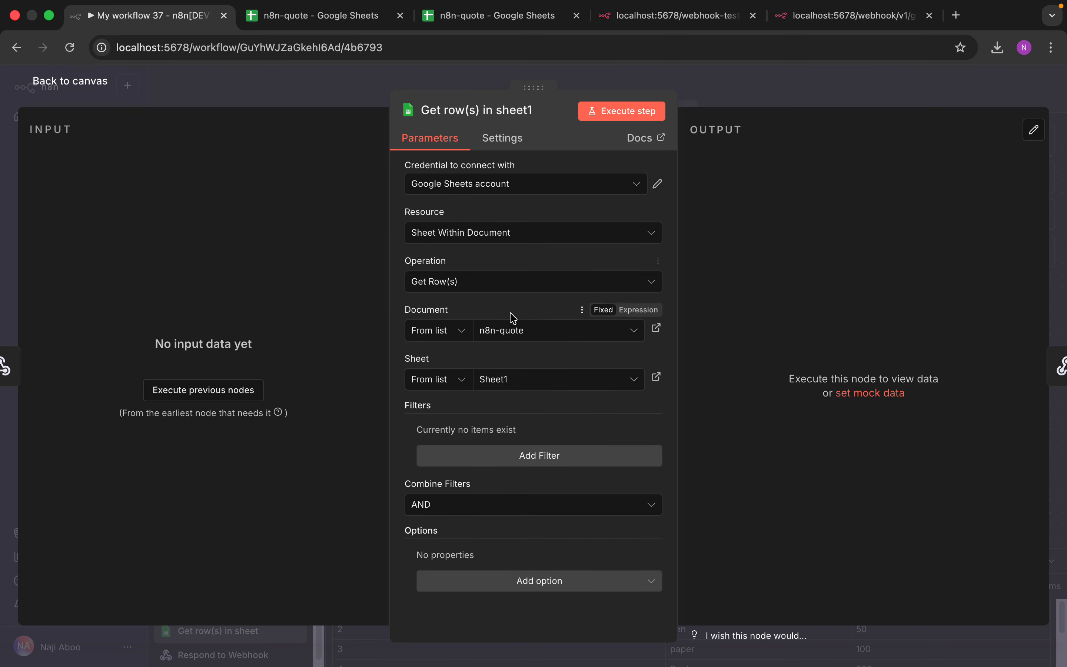
{"action": "left_click", "coordinate": [467, 286]}
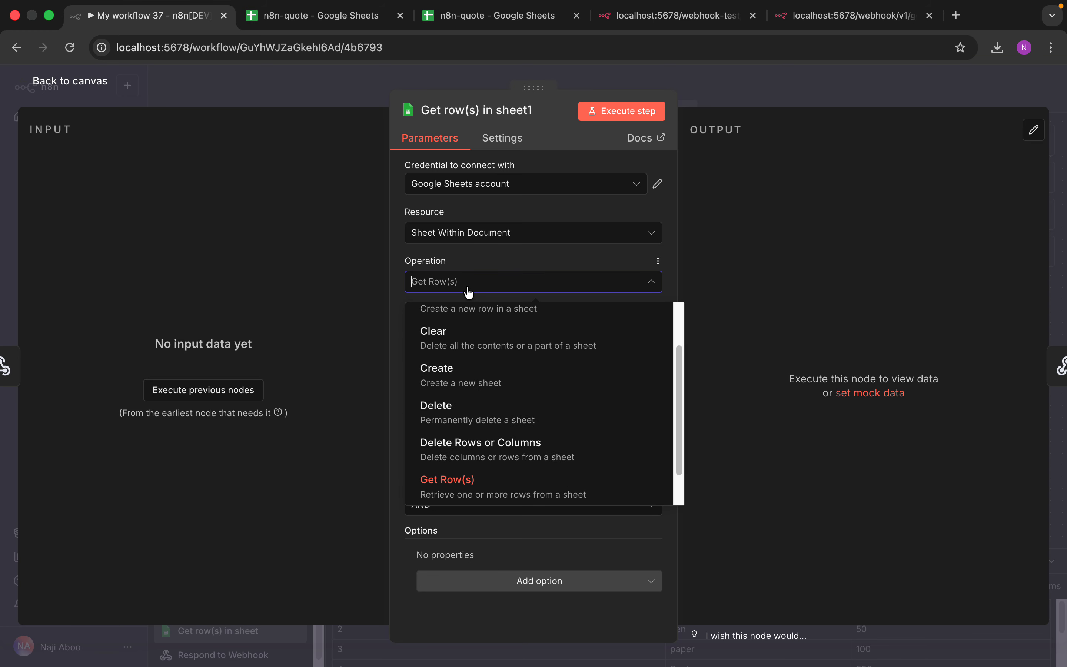
{"action": "scroll", "coordinate": [511, 364], "scroll_direction": "down", "scroll_amount": 1}
{"action": "scroll", "coordinate": [513, 362], "scroll_direction": "up", "scroll_amount": 3}
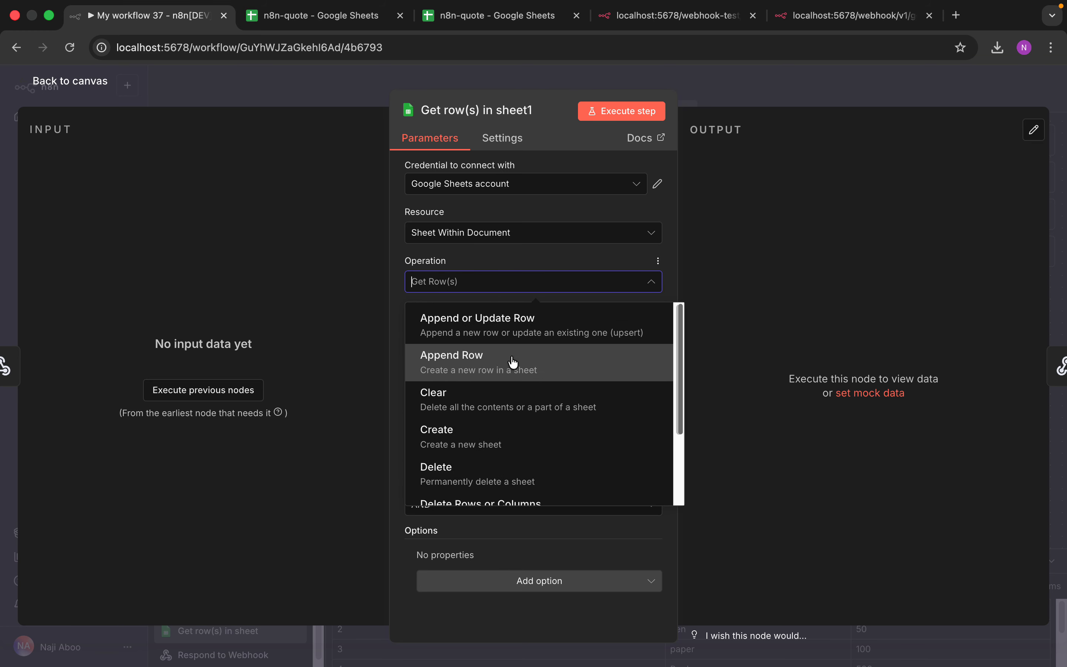
{"action": "left_click", "coordinate": [464, 369]}
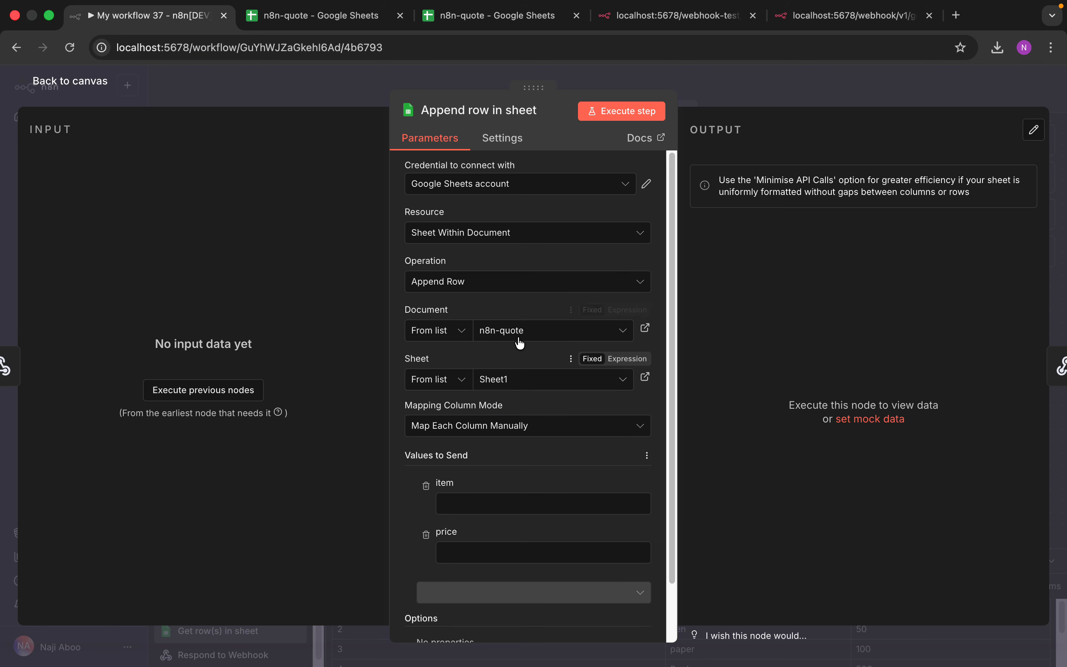
Set the append node's values to send to item "test1" and price "10", and save the workflow from the canvas.
{"action": "left_click_drag", "start_coordinate": [668, 369], "coordinate": [668, 424]}
{"action": "left_click", "coordinate": [476, 438]}
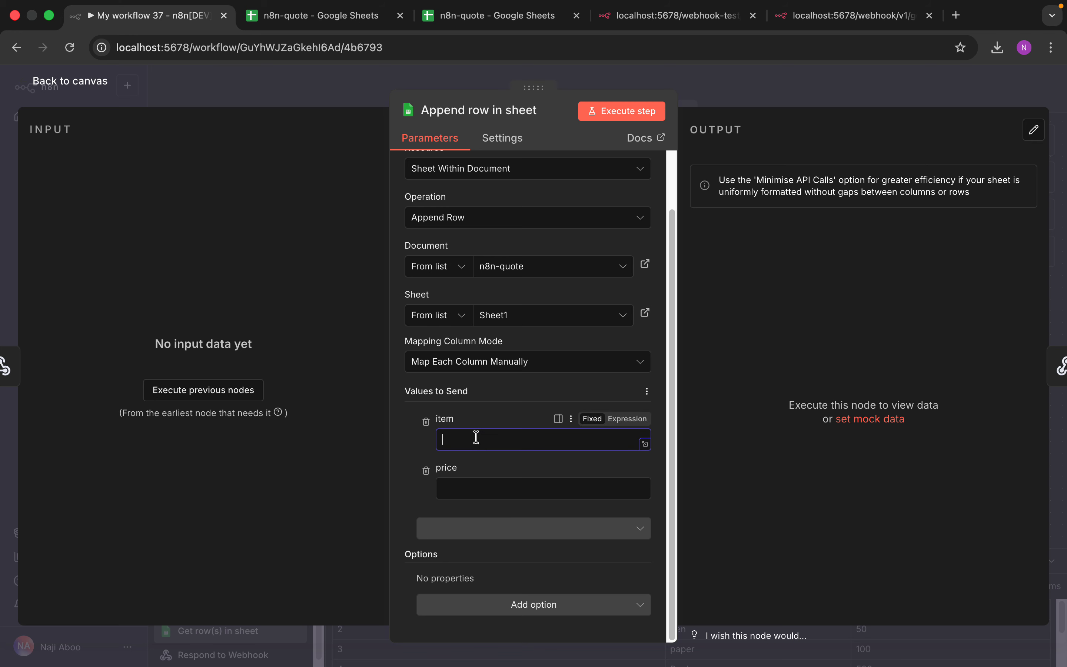
{"action": "type", "text": "zz"}
{"action": "double_click", "coordinate": [459, 440]}
{"action": "type", "text": "test1"}
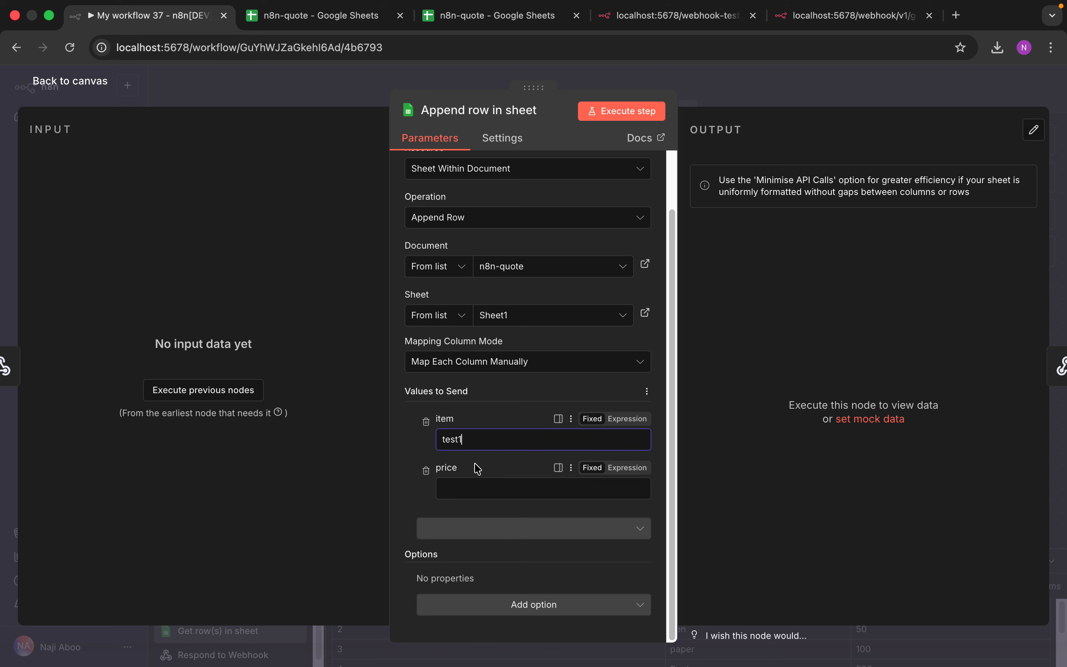
{"action": "left_click", "coordinate": [475, 481]}
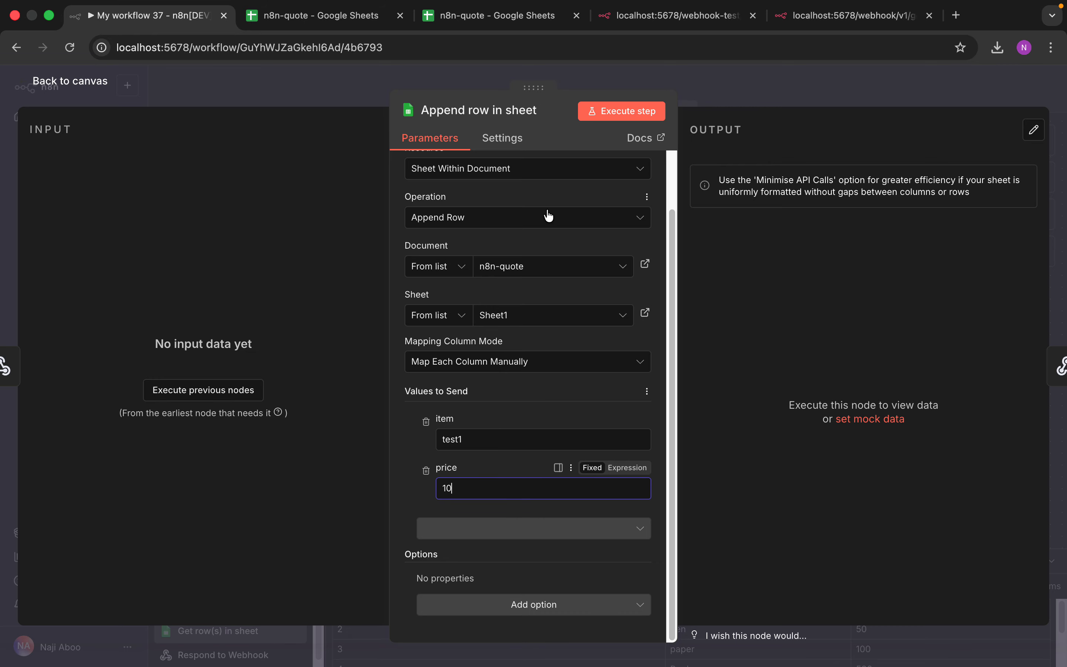
{"action": "left_click", "coordinate": [72, 84]}
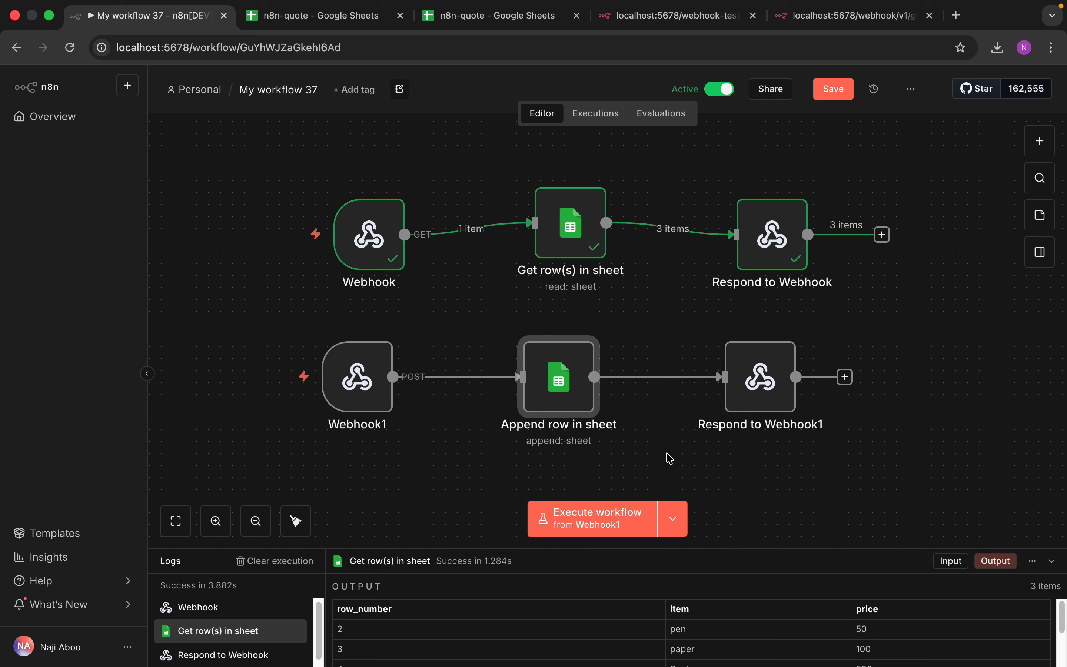
{"action": "left_click", "coordinate": [644, 474]}
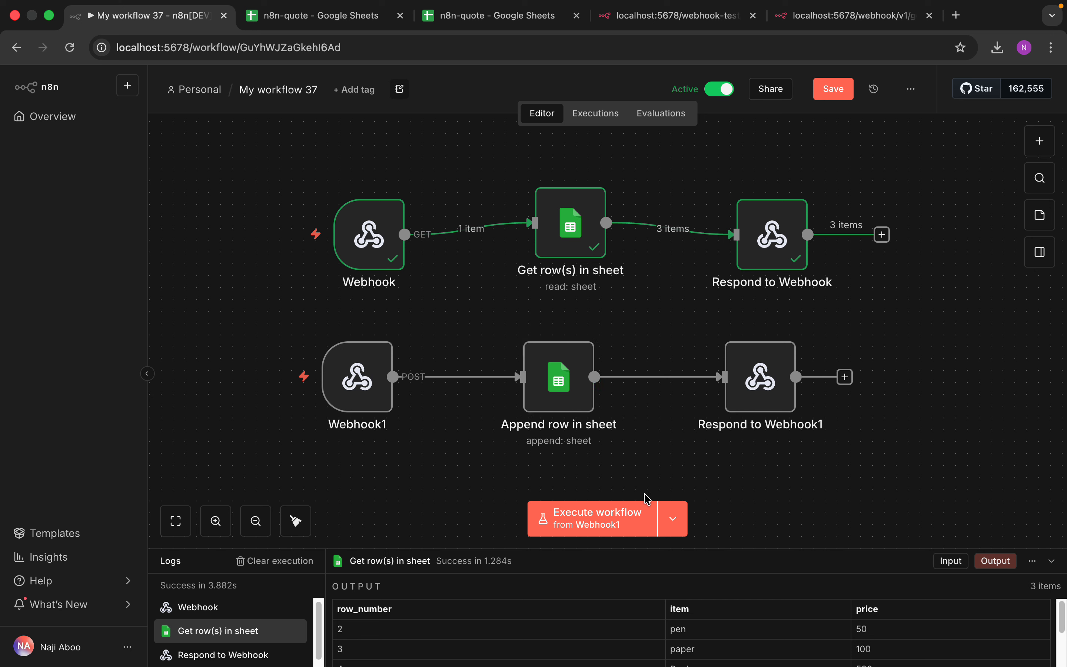
{"action": "left_click", "coordinate": [833, 89]}
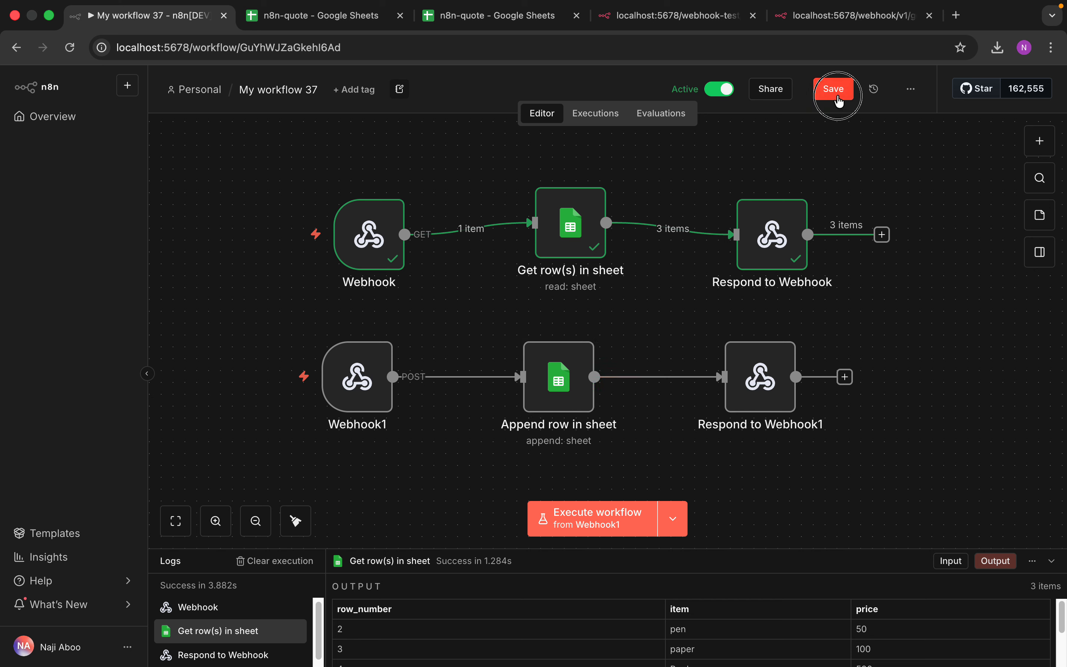
Start a test execution of the workflow from Webhook1 and close the duplicate n8n-quote spreadsheet tab.
{"action": "left_click", "coordinate": [607, 526]}
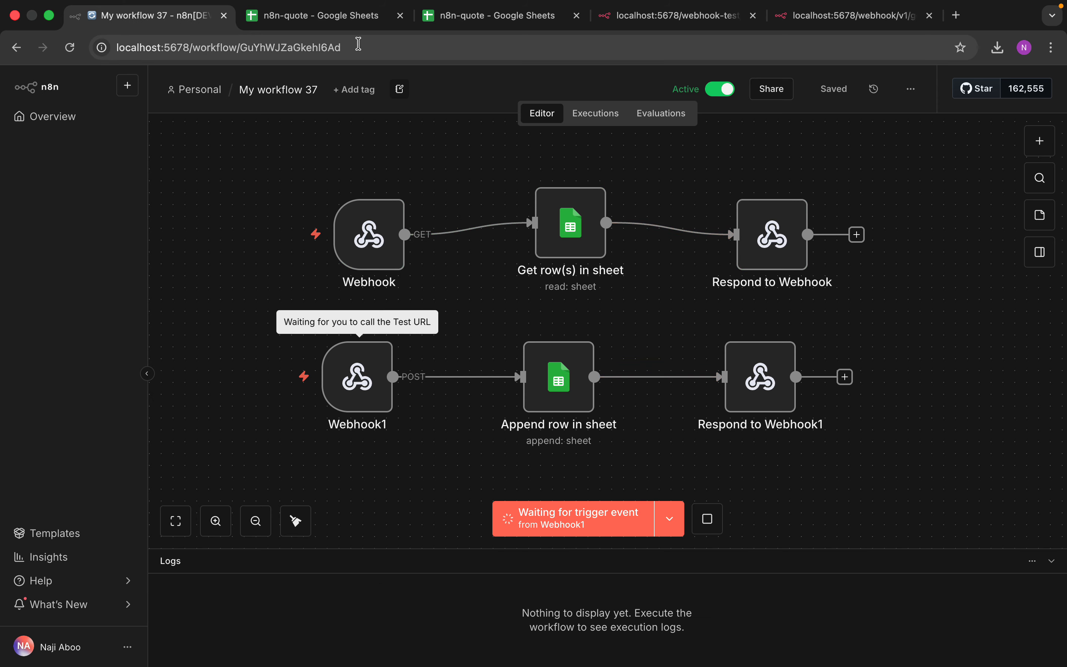
{"action": "left_click", "coordinate": [400, 16]}
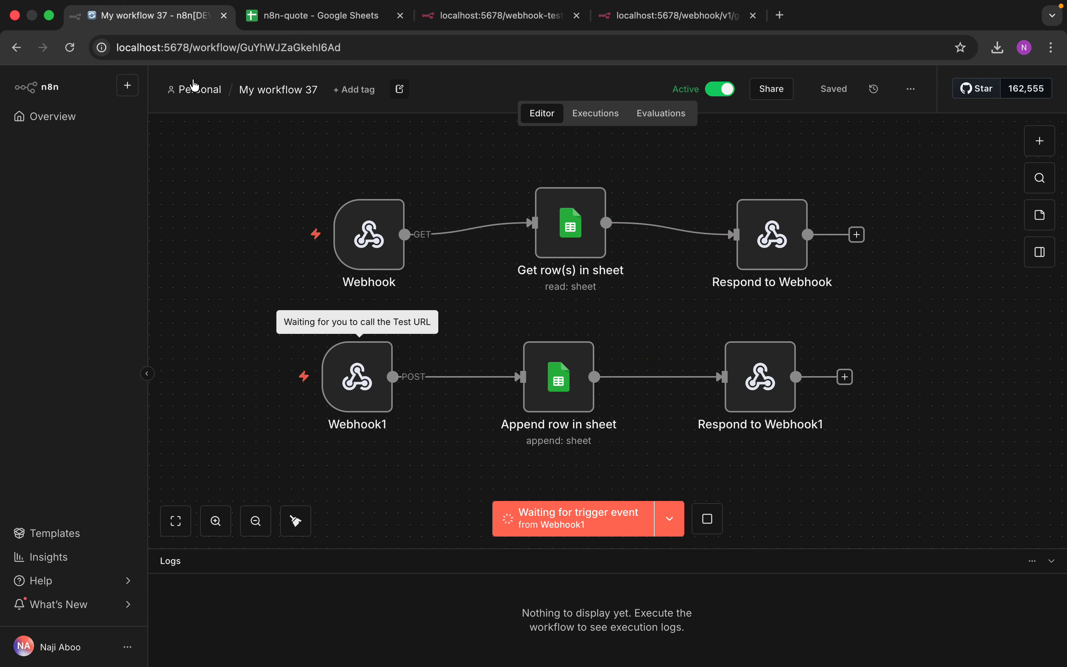
{"action": "left_click", "coordinate": [50, 16]}
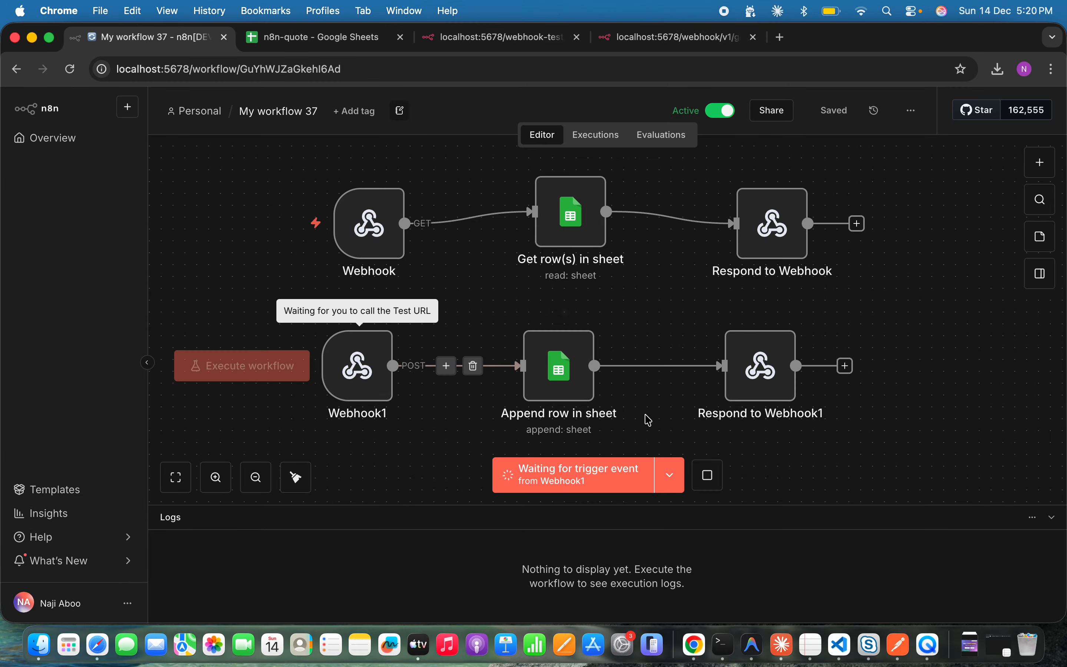
Switch to Postman and disable the item and price form-data fields in the POST request's body.
{"action": "left_click", "coordinate": [902, 645]}
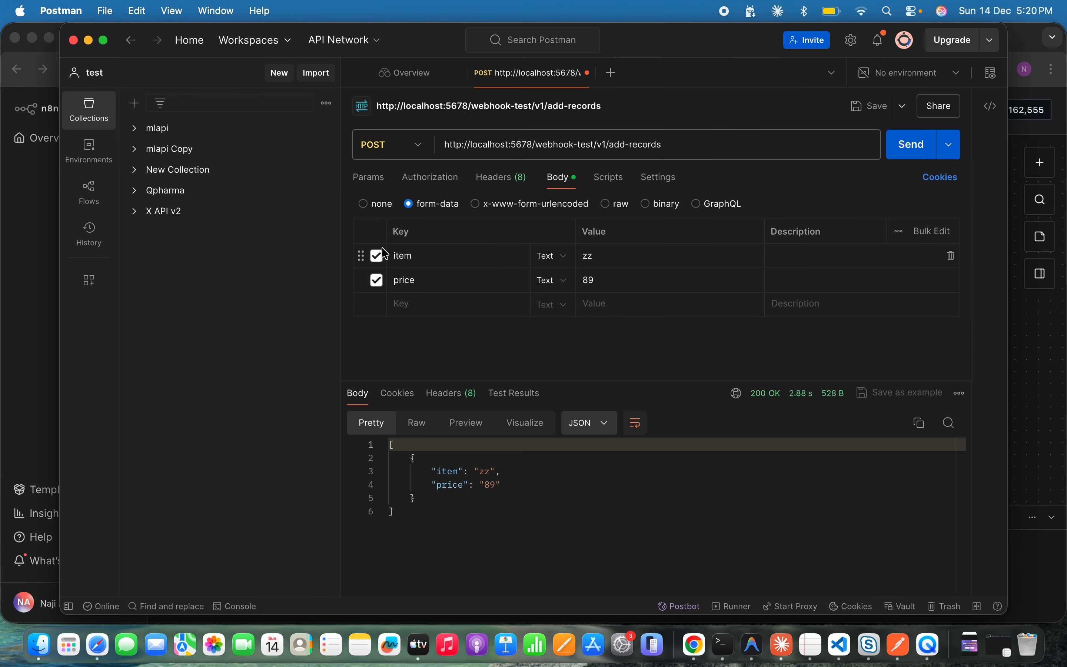
{"action": "left_click", "coordinate": [379, 255]}
{"action": "left_click", "coordinate": [380, 280]}
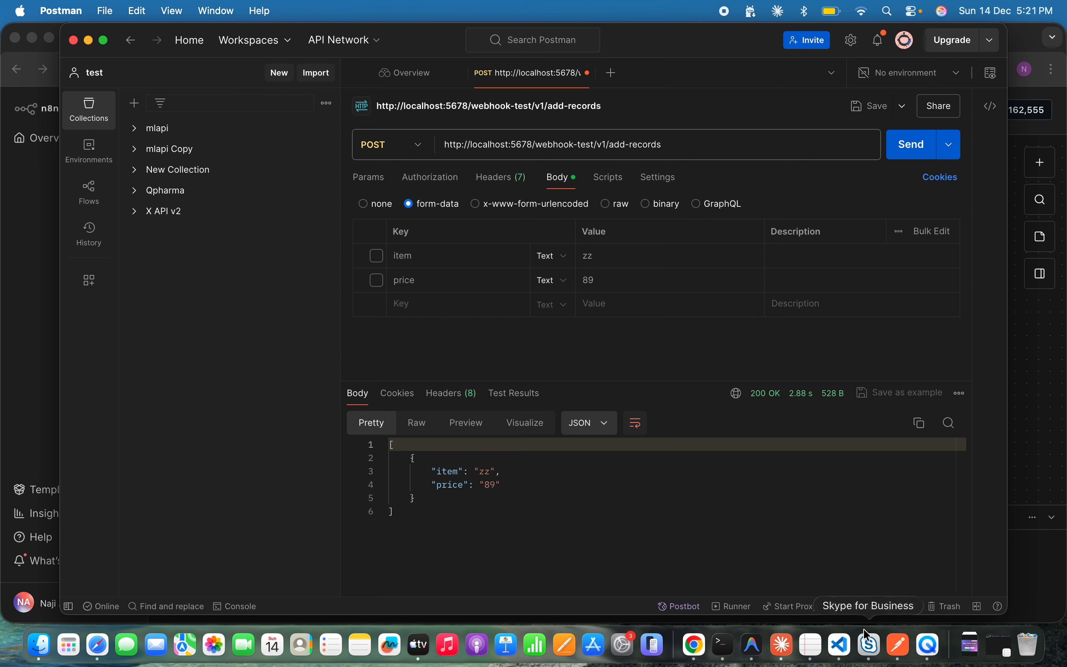
Copy the Webhook1 node's test URL from n8n and make it the POST request's URL in Postman.
{"action": "left_click", "coordinate": [692, 640]}
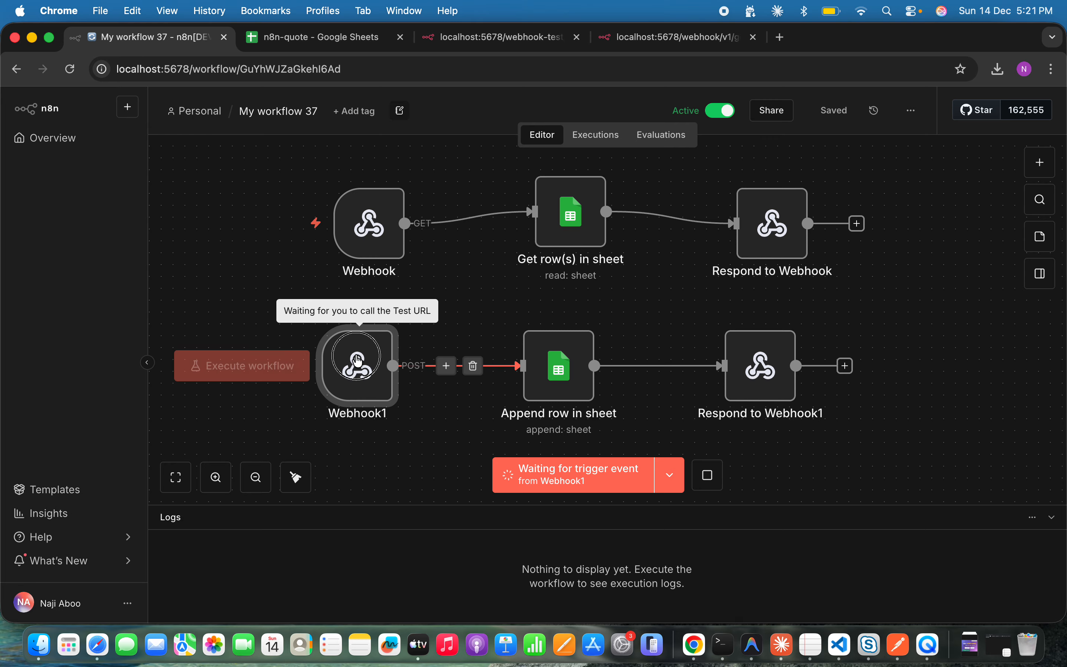
{"action": "double_click", "coordinate": [355, 365]}
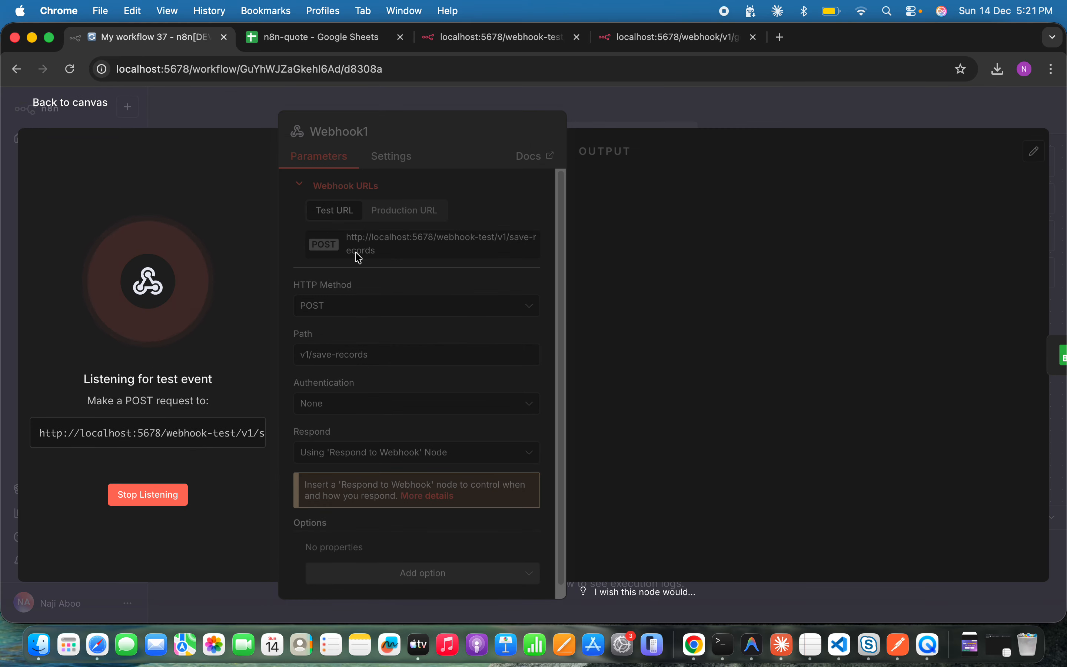
{"action": "left_click", "coordinate": [241, 439]}
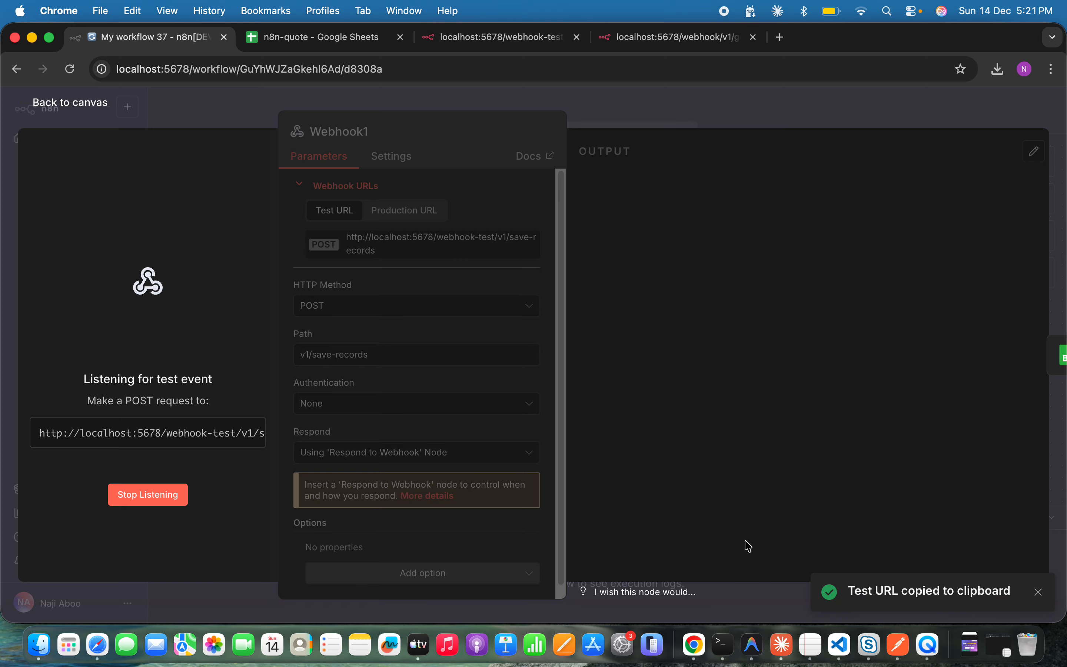
{"action": "left_click", "coordinate": [900, 645]}
{"action": "left_click", "coordinate": [671, 141]}
{"action": "key", "text": "super+a"}
{"action": "key", "text": "super+v"}
{"action": "left_click", "coordinate": [729, 113]}
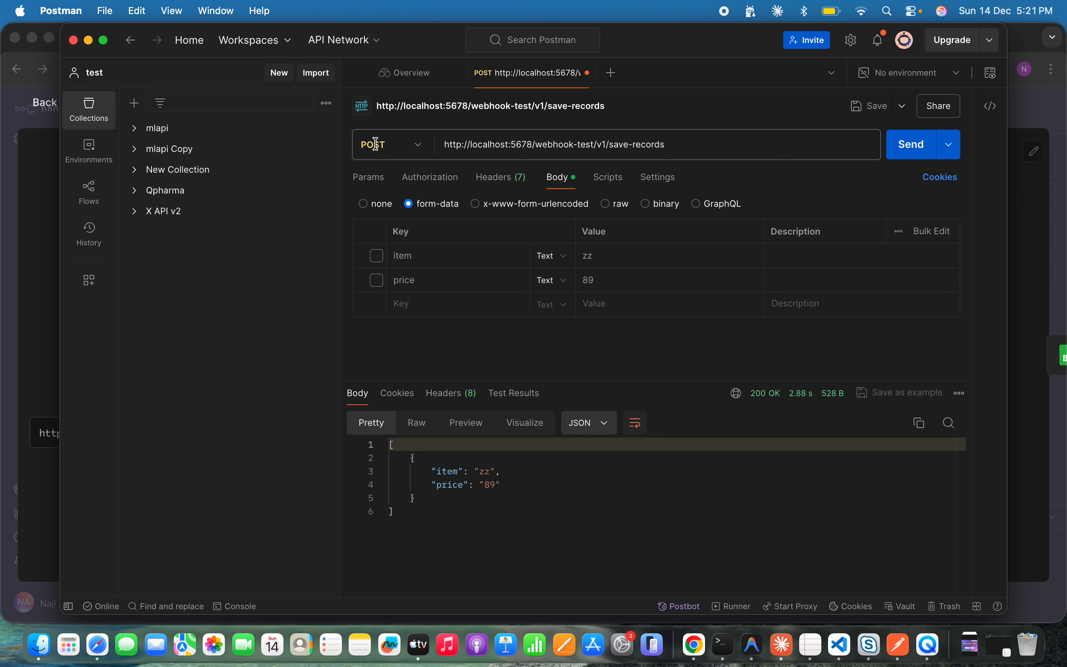
{"action": "left_click", "coordinate": [588, 146]}
{"action": "key", "text": "super+a"}
{"action": "left_click", "coordinate": [798, 148]}
{"action": "left_click", "coordinate": [912, 155]}
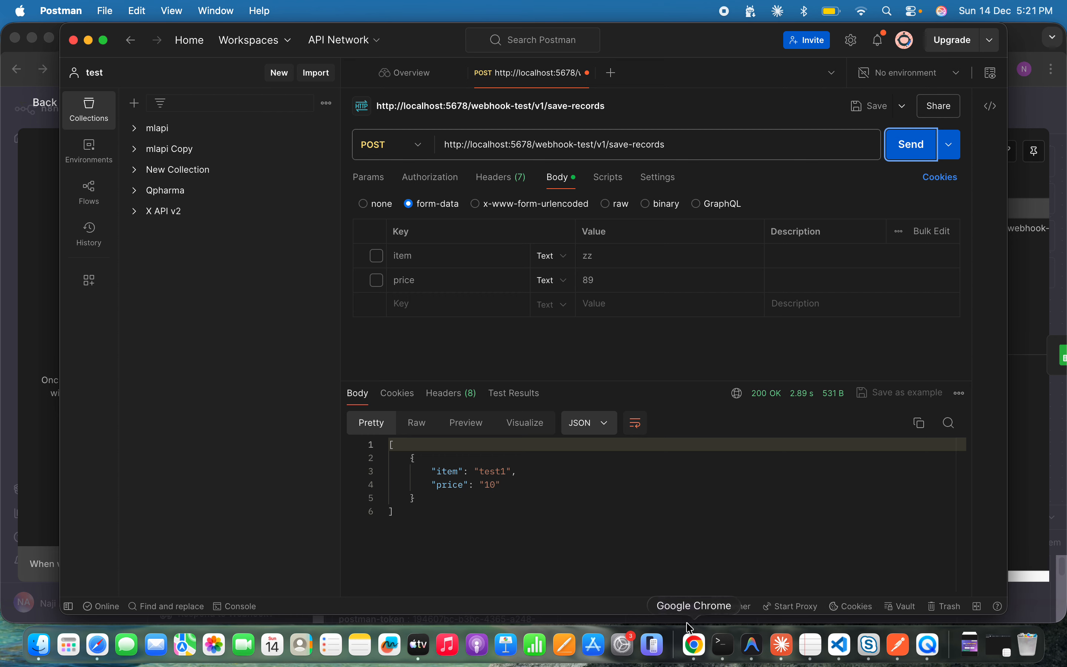
Switch to Chrome, return to the n8n canvas, and check the item and price cells in row 5 of the n8n-quote sheet.
{"action": "left_click", "coordinate": [695, 645]}
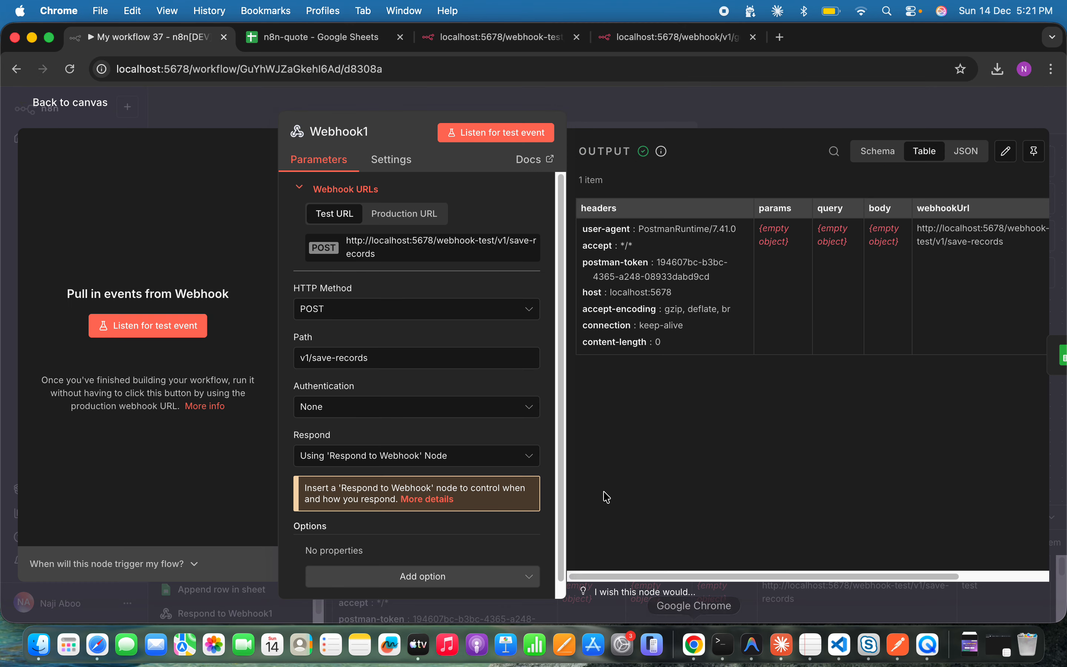
{"action": "left_click", "coordinate": [84, 106]}
{"action": "left_click", "coordinate": [280, 37]}
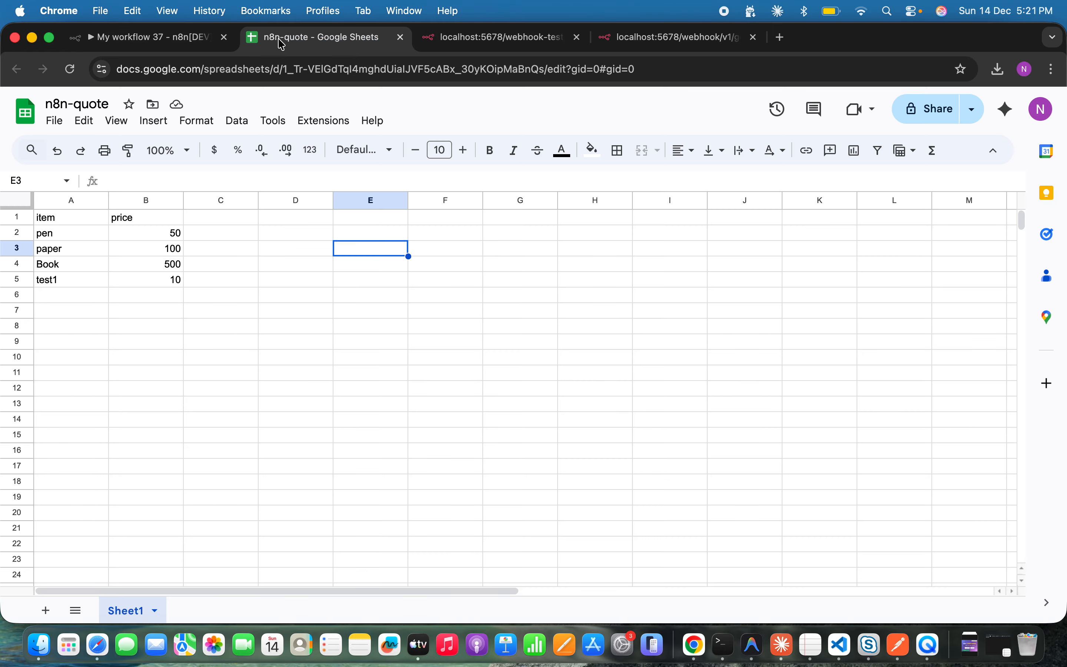
{"action": "left_click", "coordinate": [235, 283]}
{"action": "left_click", "coordinate": [73, 282]}
{"action": "left_click", "coordinate": [148, 285]}
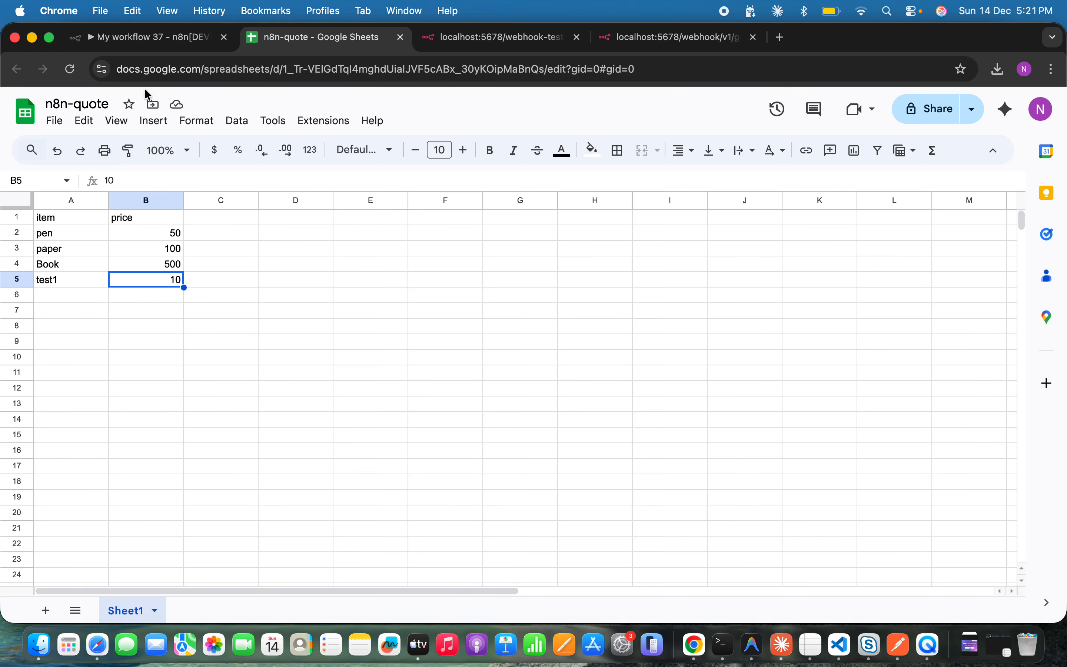
Compare the values to send in the "Append row in sheet" node with the row in the n8n-quote sheet.
{"action": "left_click", "coordinate": [145, 38]}
{"action": "left_click", "coordinate": [561, 380]}
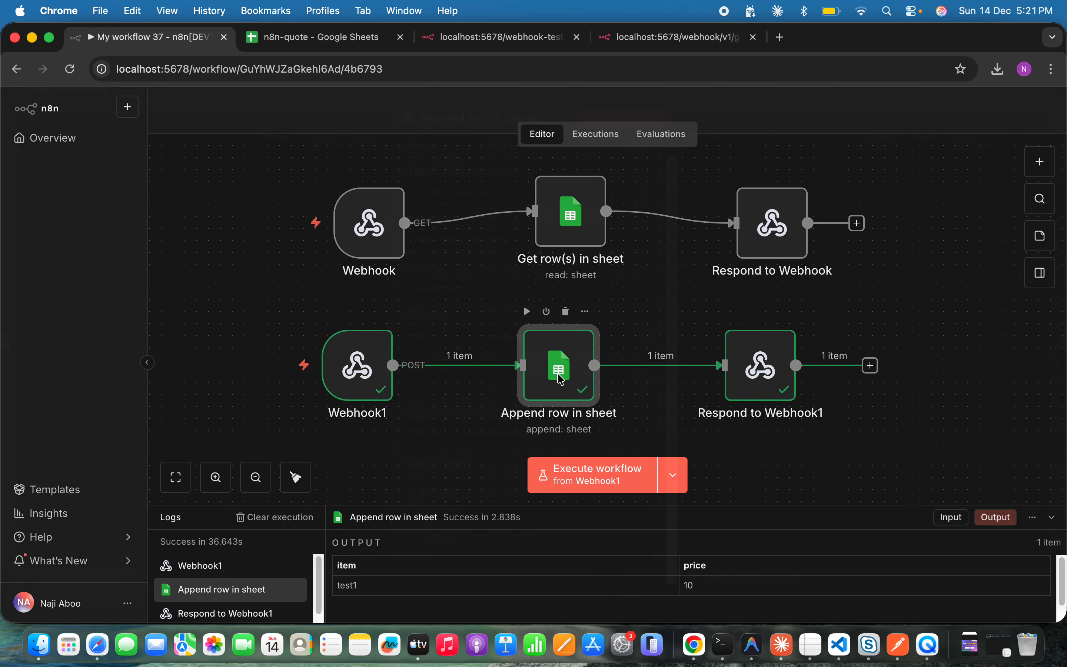
{"action": "double_click", "coordinate": [561, 379]}
{"action": "scroll", "coordinate": [662, 464], "scroll_direction": "down", "scroll_amount": 3}
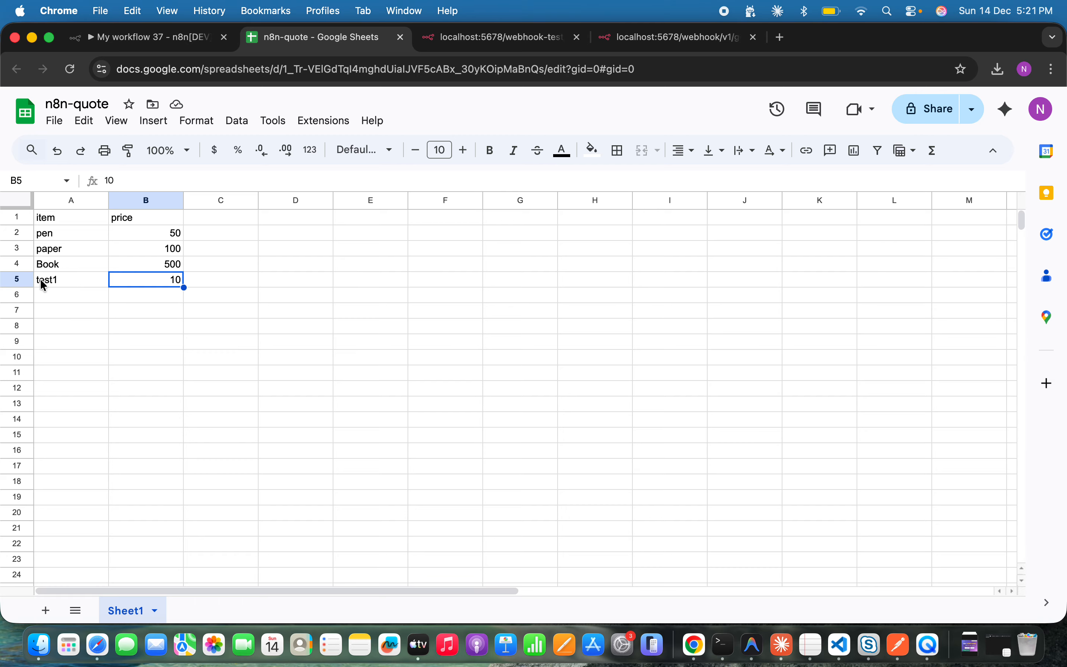
{"action": "left_click", "coordinate": [136, 44]}
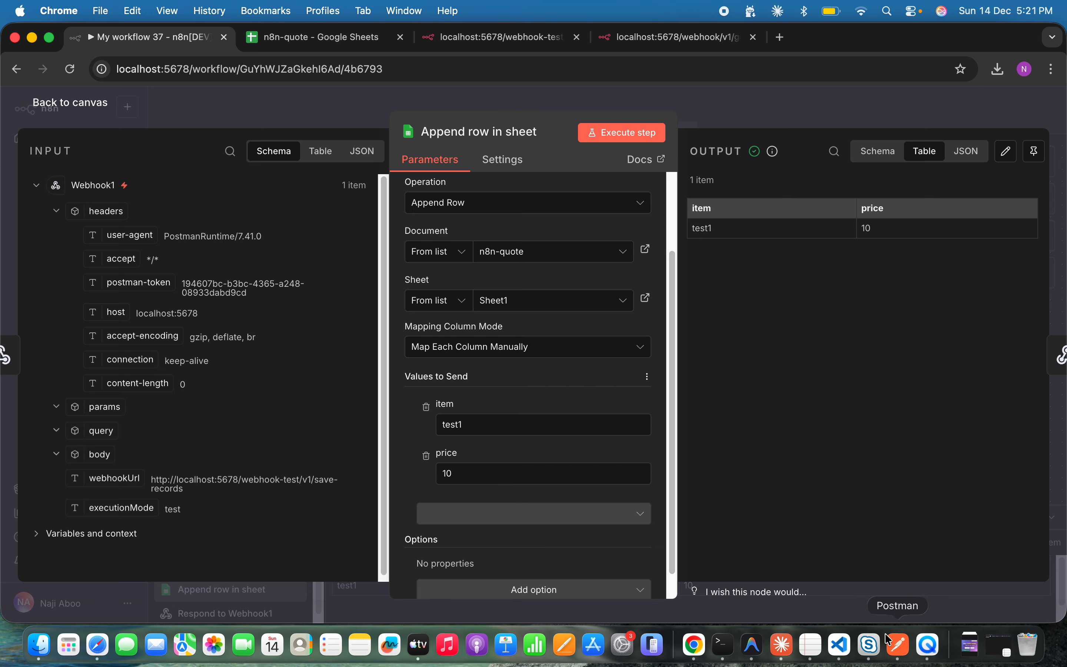
Enable the item and price form-data fields in Postman with the values "keyboard" and "101", and send the request.
{"action": "left_click", "coordinate": [899, 645]}
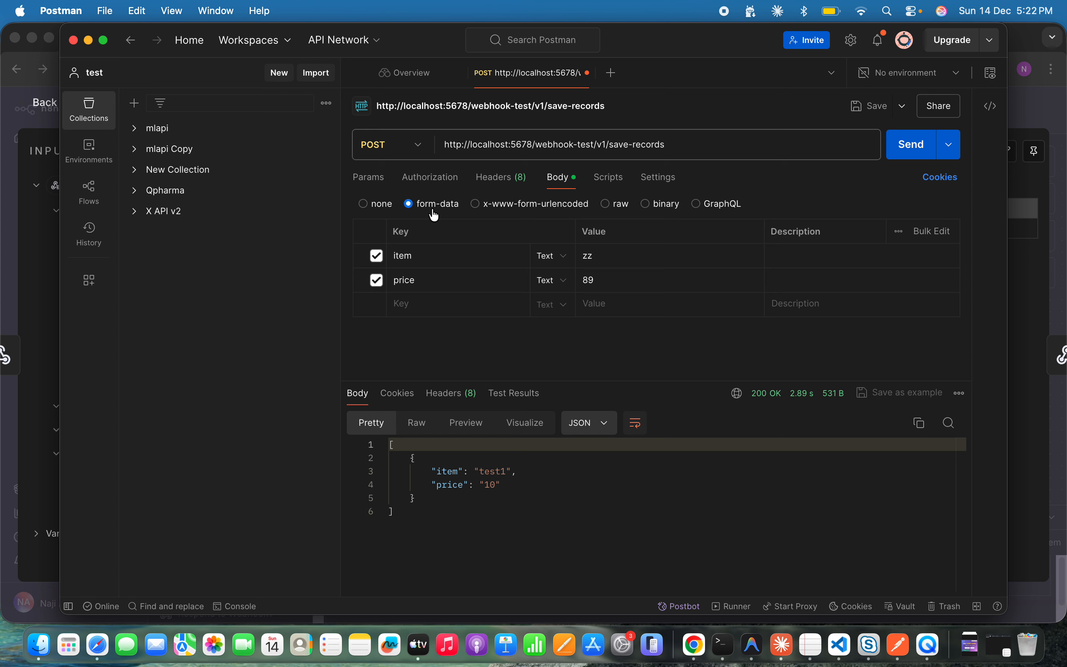
{"action": "left_click", "coordinate": [398, 256]}
{"action": "left_click", "coordinate": [427, 280]}
{"action": "left_click", "coordinate": [647, 260]}
{"action": "left_click", "coordinate": [619, 292]}
{"action": "double_click", "coordinate": [615, 282]}
{"action": "type", "text": "101"}
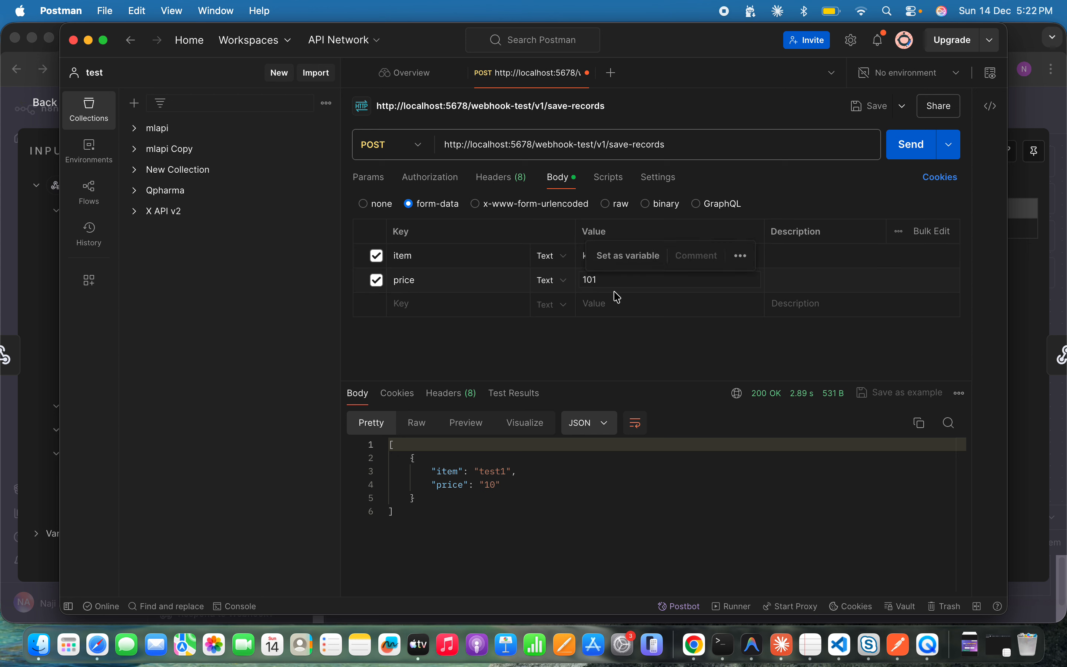
{"action": "left_click", "coordinate": [619, 332]}
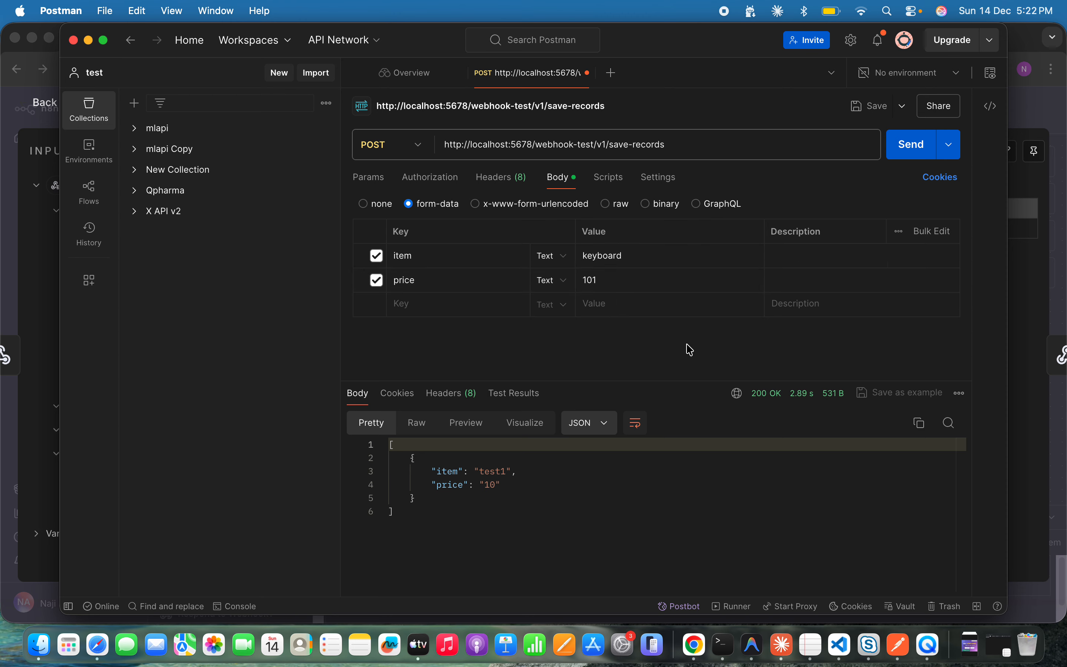
{"action": "left_click", "coordinate": [902, 155]}
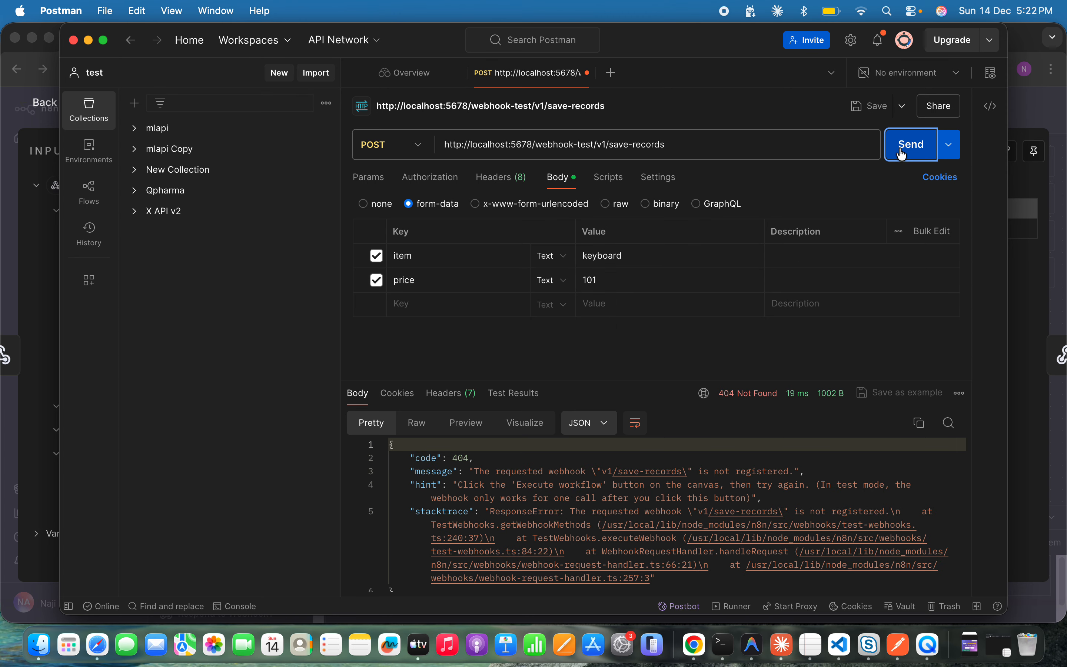
Start a new test execution from Webhook1 in n8n, resend the POST request from Postman and examine its response.
{"action": "left_click", "coordinate": [694, 645]}
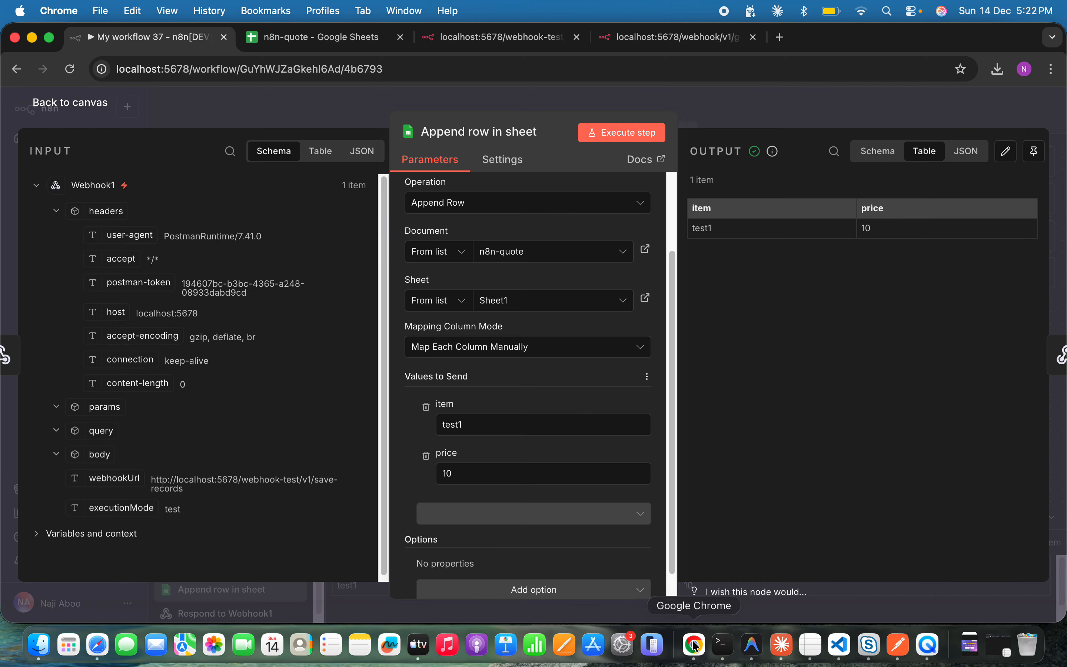
{"action": "left_click", "coordinate": [90, 108]}
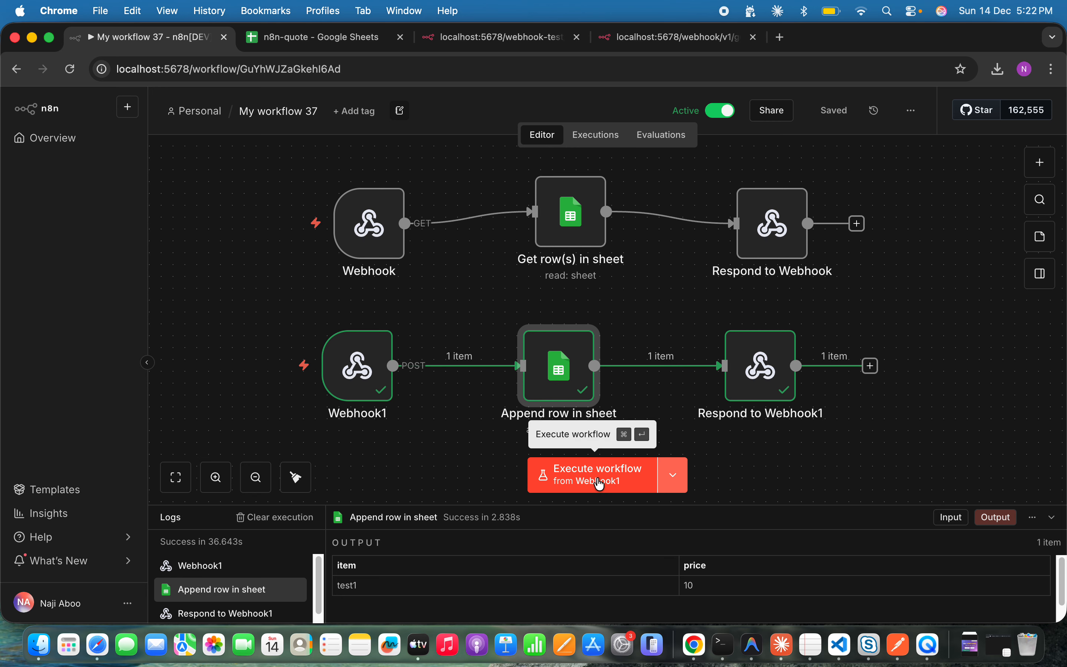
{"action": "left_click", "coordinate": [602, 484]}
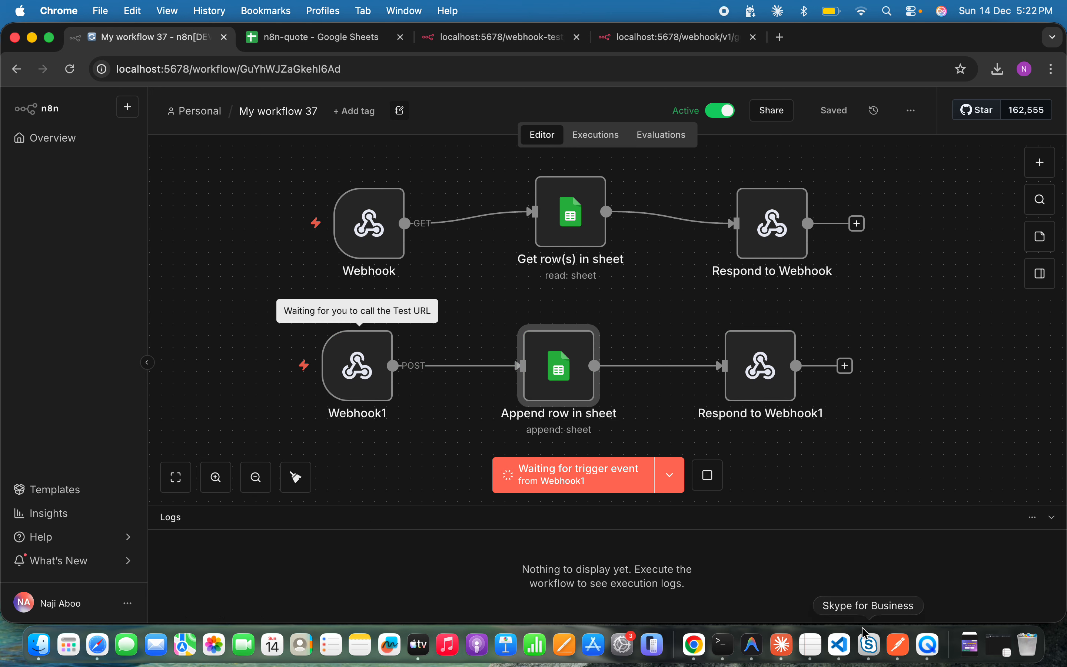
{"action": "left_click", "coordinate": [929, 645]}
{"action": "left_click", "coordinate": [899, 644]}
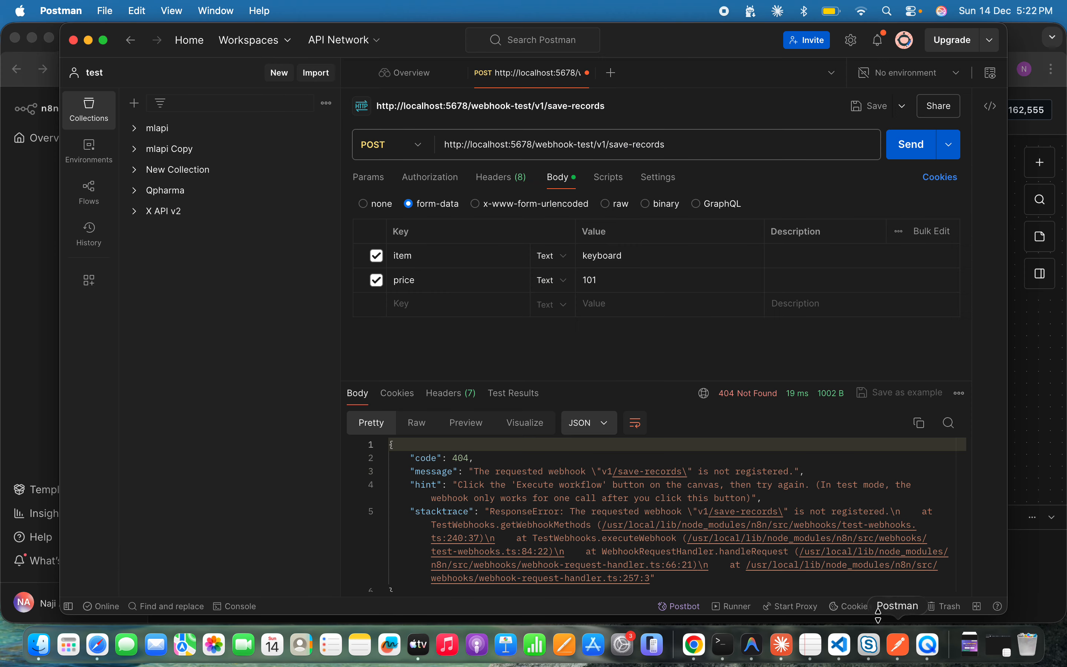
{"action": "left_click", "coordinate": [910, 146]}
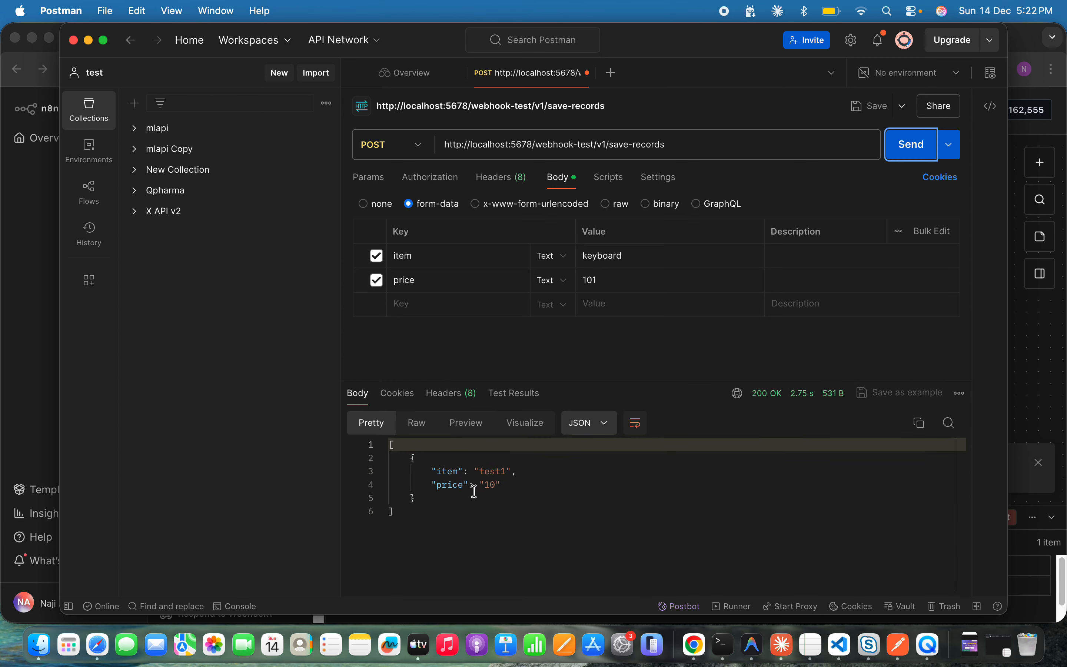
{"action": "left_click_drag", "start_coordinate": [466, 496], "coordinate": [432, 472]}
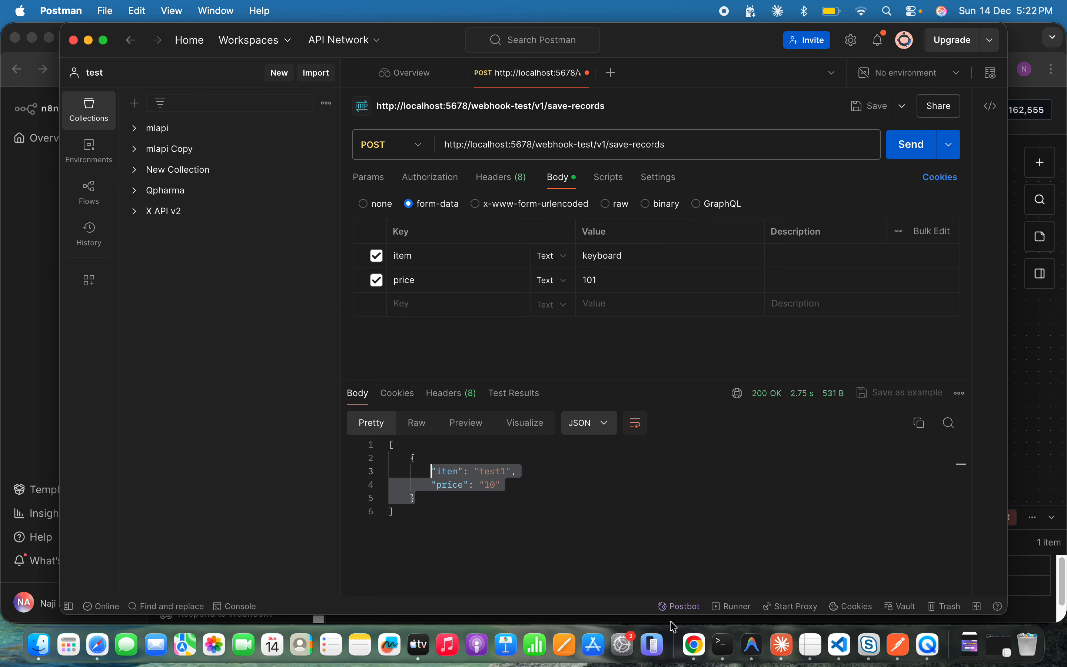
In Chrome, check row 6 of the n8n-quote sheet and inspect the request body in the Webhook1 node's output.
{"action": "left_click", "coordinate": [693, 644]}
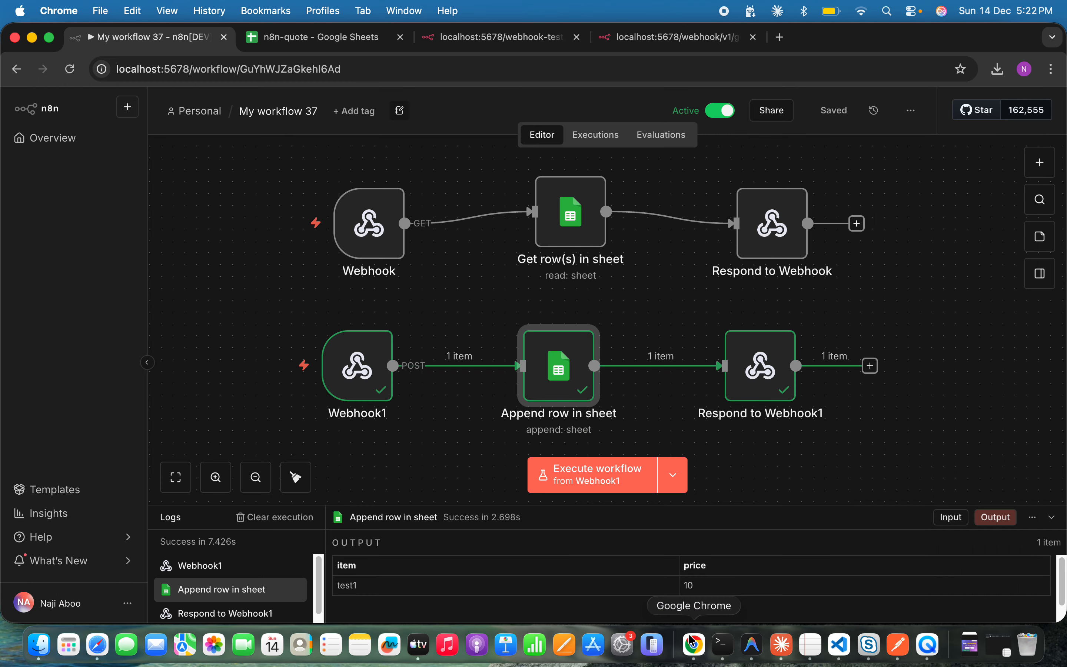
{"action": "left_click", "coordinate": [314, 39]}
{"action": "left_click", "coordinate": [90, 303]}
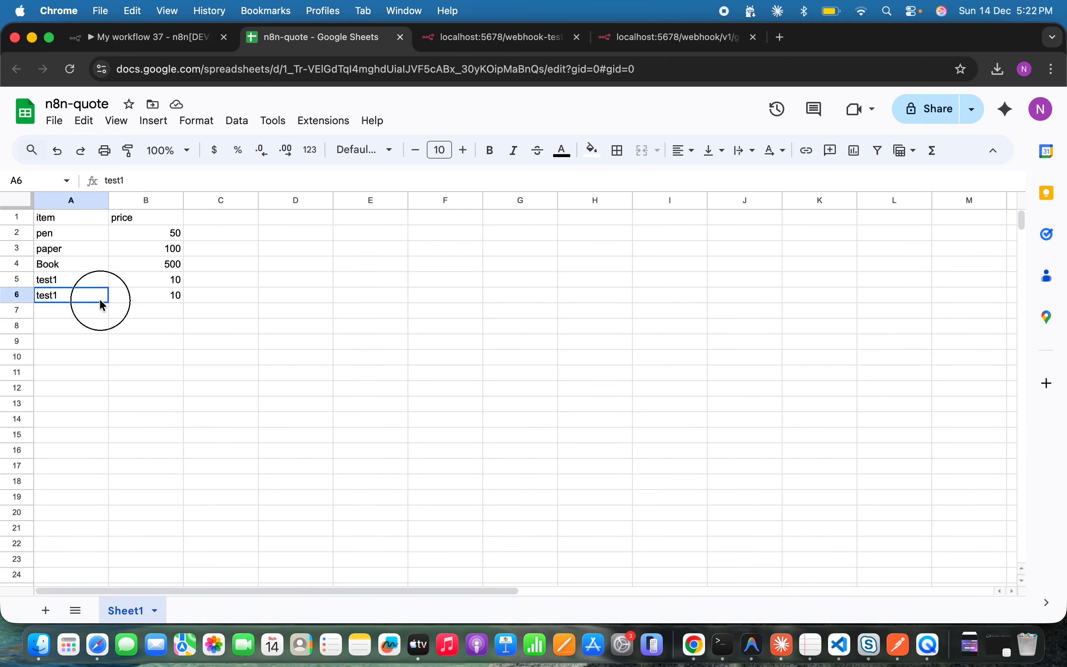
{"action": "left_click_drag", "start_coordinate": [90, 303], "coordinate": [155, 295]}
{"action": "left_click", "coordinate": [155, 42]}
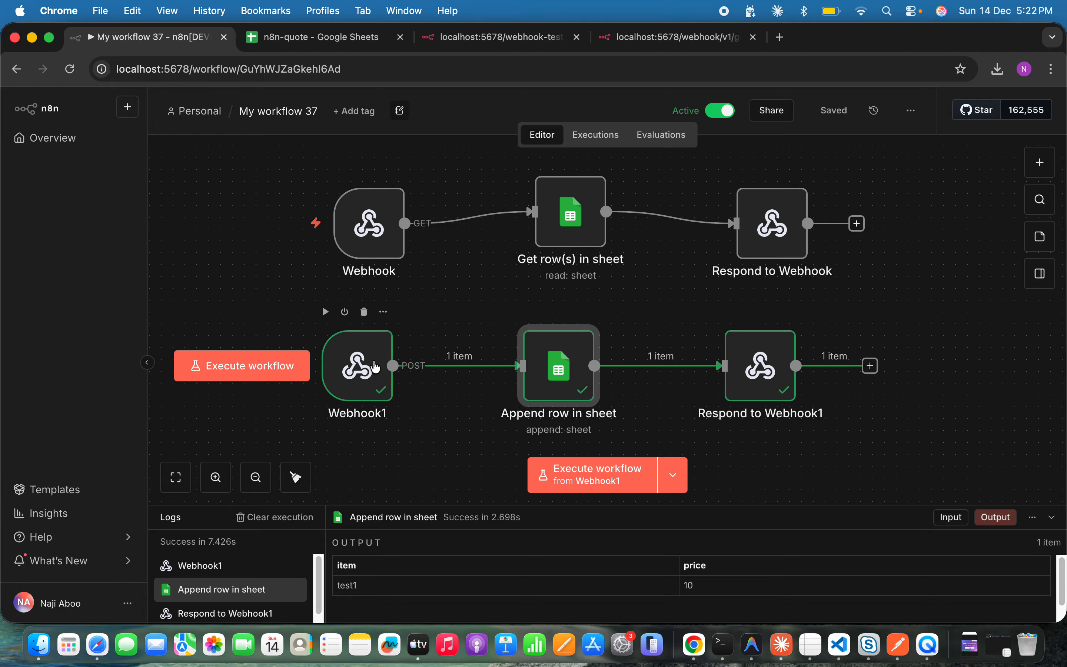
{"action": "double_click", "coordinate": [375, 367]}
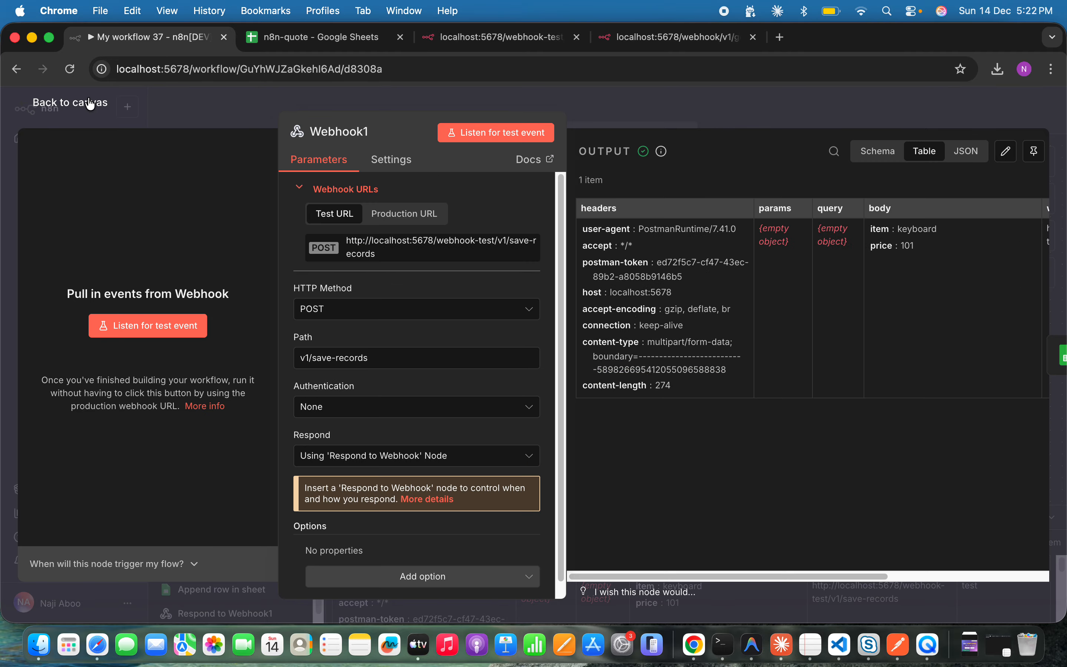
{"action": "left_click", "coordinate": [91, 104]}
Replace the fixed item value in the "Append row in sheet" node with the webhook body's item, {{ $json.body.item }}.
{"action": "double_click", "coordinate": [574, 373]}
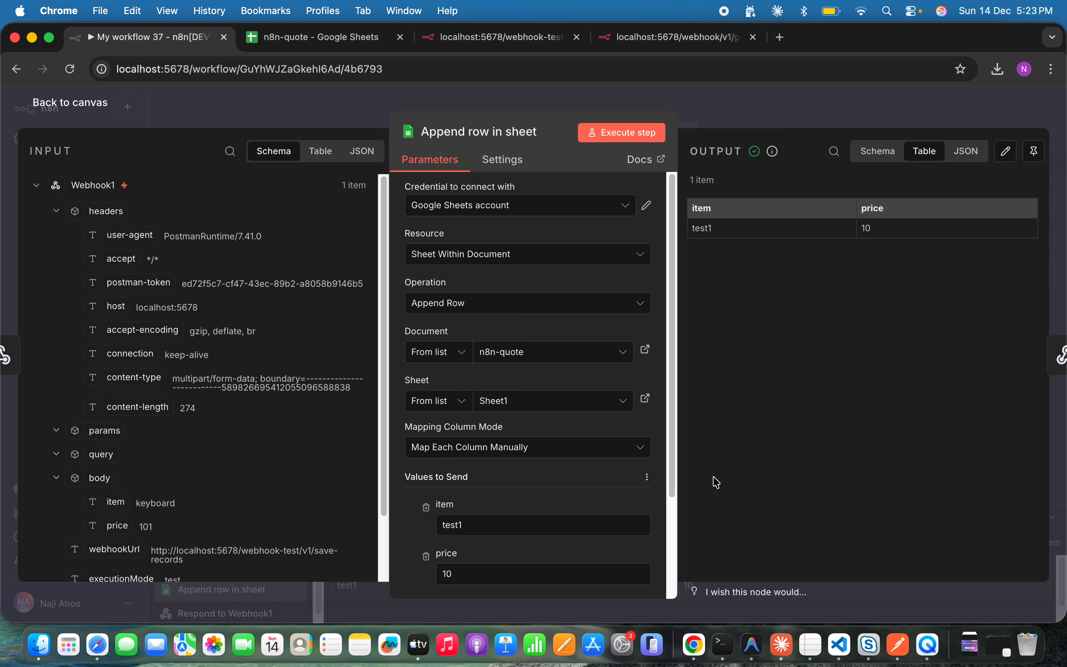
{"action": "left_click_drag", "start_coordinate": [673, 465], "coordinate": [670, 524]}
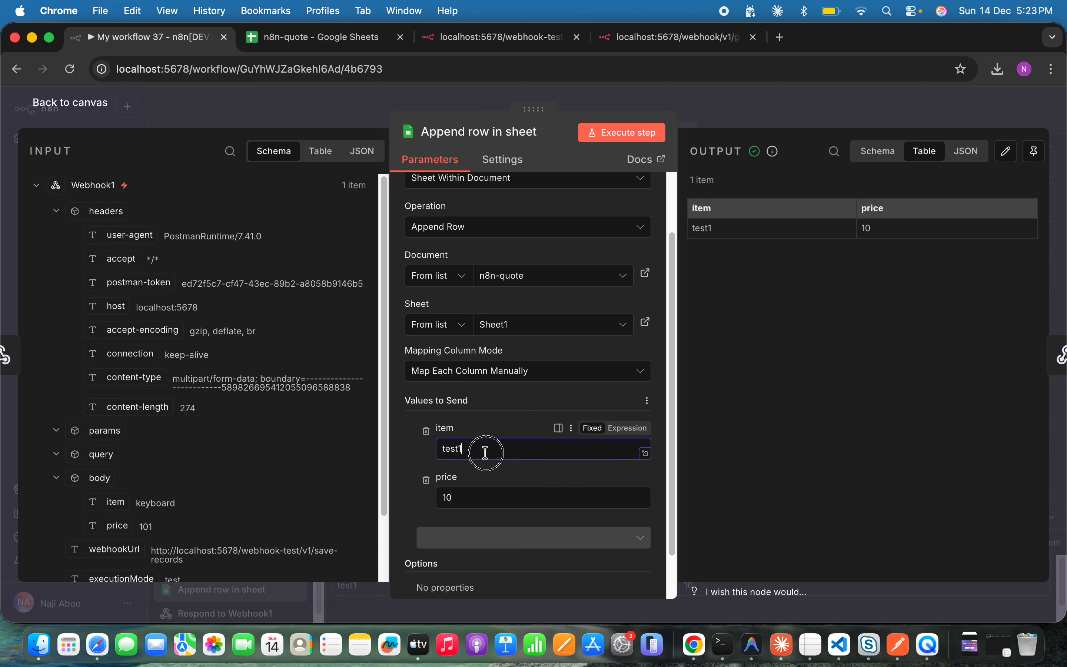
{"action": "left_click_drag", "start_coordinate": [483, 449], "coordinate": [420, 449]}
{"action": "key", "text": "BackSpace"}
{"action": "left_click_drag", "start_coordinate": [117, 503], "coordinate": [476, 465]}
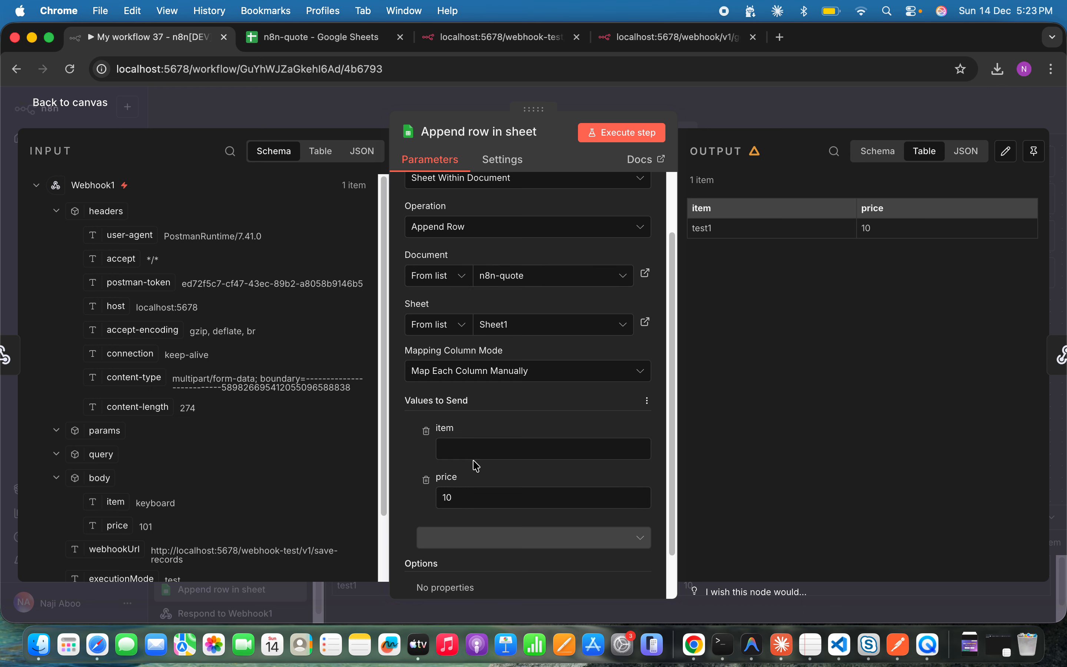
{"action": "left_click_drag", "start_coordinate": [116, 503], "coordinate": [495, 456]}
Replace the append node's fixed price value with the webhook body's price, {{ $json.body.price }}, and return to the canvas.
{"action": "left_click_drag", "start_coordinate": [484, 517], "coordinate": [359, 498]}
{"action": "key", "text": "BackSpace"}
{"action": "left_click_drag", "start_coordinate": [118, 525], "coordinate": [505, 521]}
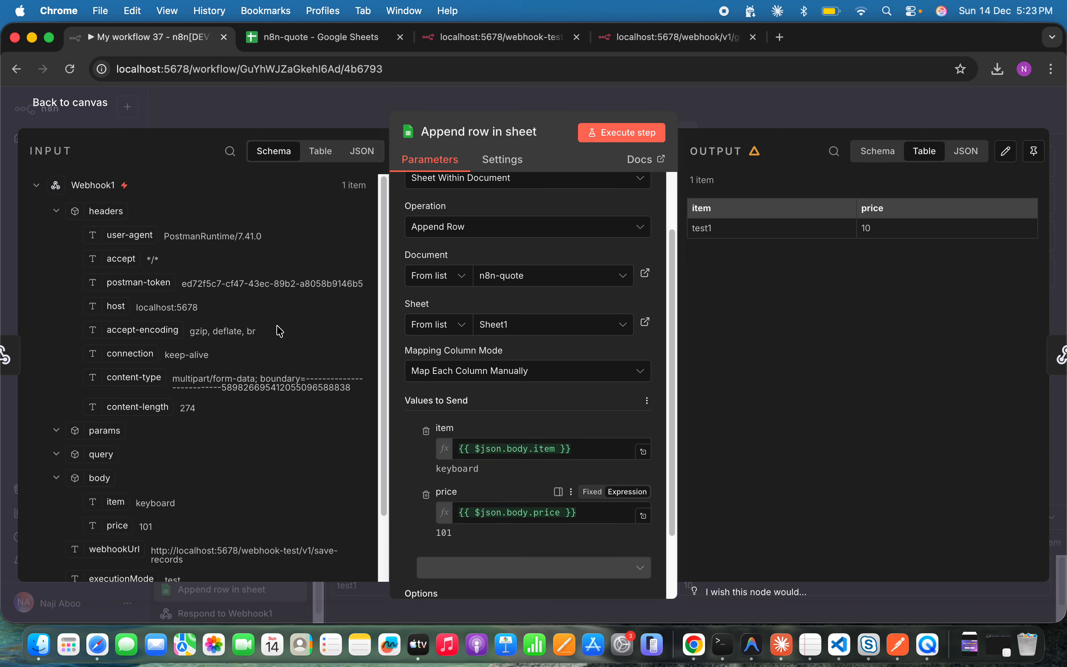
{"action": "left_click", "coordinate": [64, 106]}
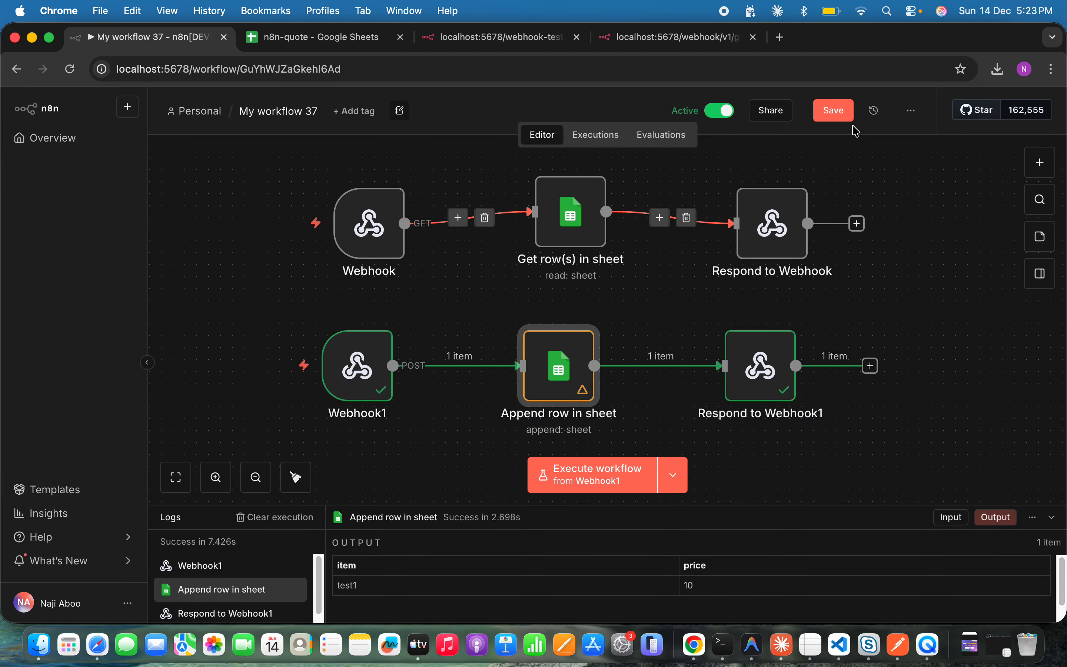
Save the workflow, start a test execution from Webhook1, and resend the POST request from Postman.
{"action": "left_click", "coordinate": [834, 111]}
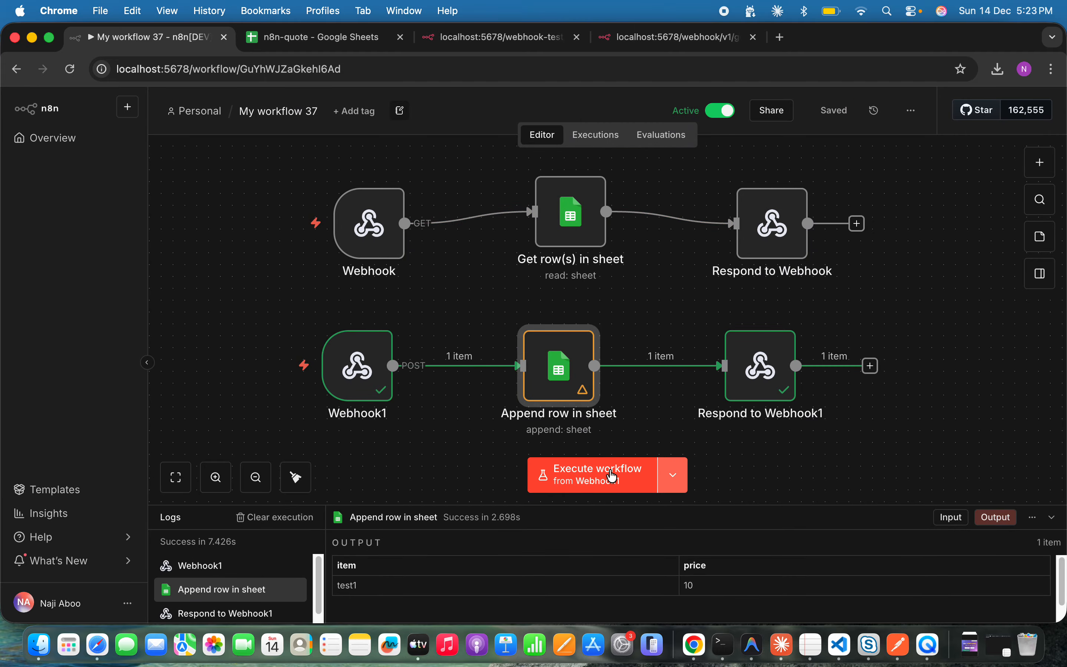
{"action": "left_click", "coordinate": [613, 468]}
{"action": "left_click", "coordinate": [900, 642]}
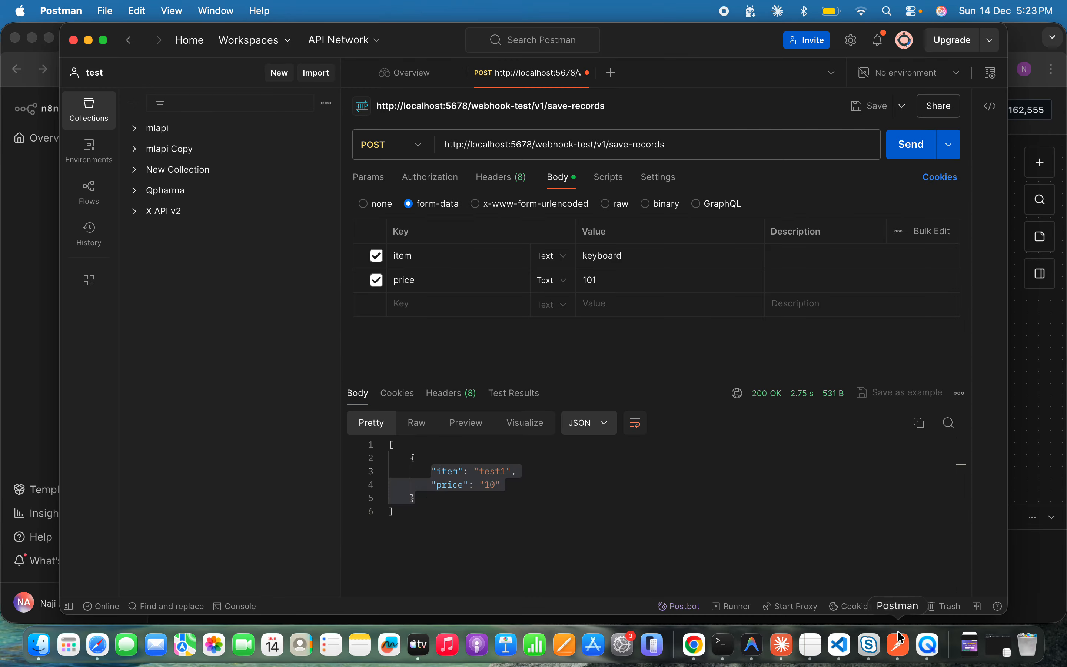
{"action": "left_click", "coordinate": [903, 152]}
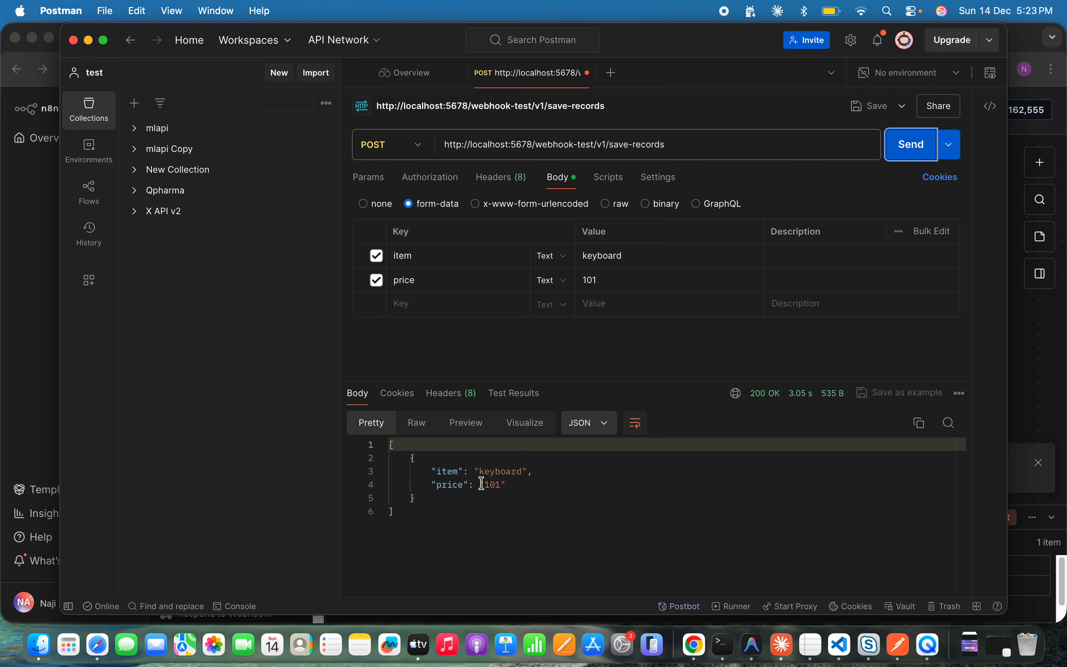
Switch to Chrome and check the item and price in row 7 of the n8n-quote sheet.
{"action": "left_click", "coordinate": [694, 645]}
{"action": "left_click", "coordinate": [317, 39]}
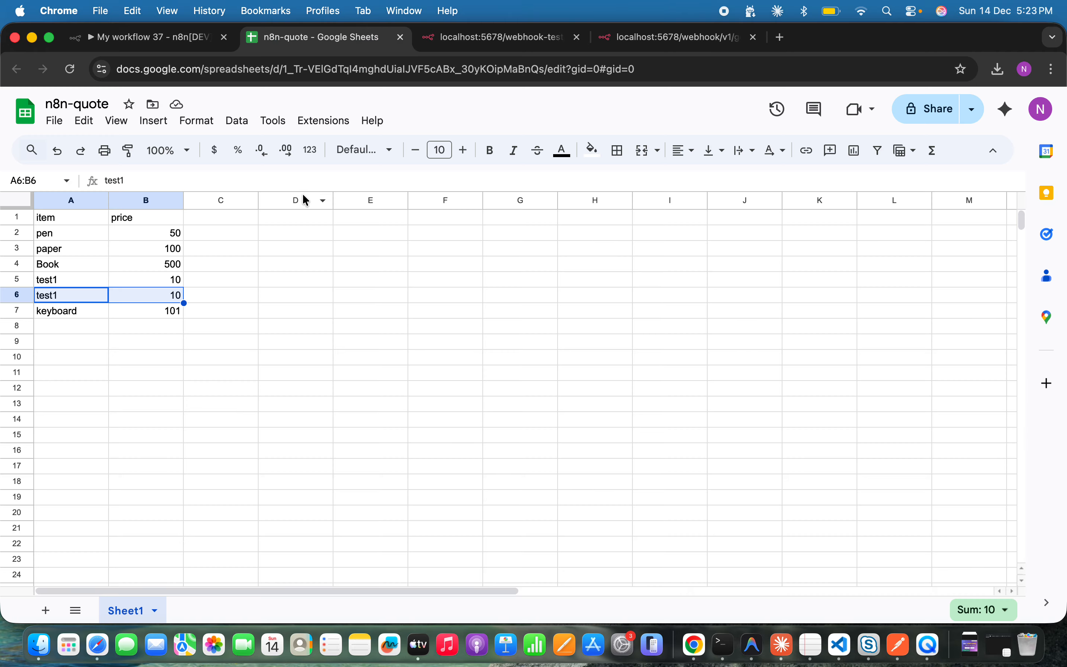
{"action": "left_click", "coordinate": [150, 298]}
{"action": "left_click_drag", "start_coordinate": [65, 316], "coordinate": [152, 318]}
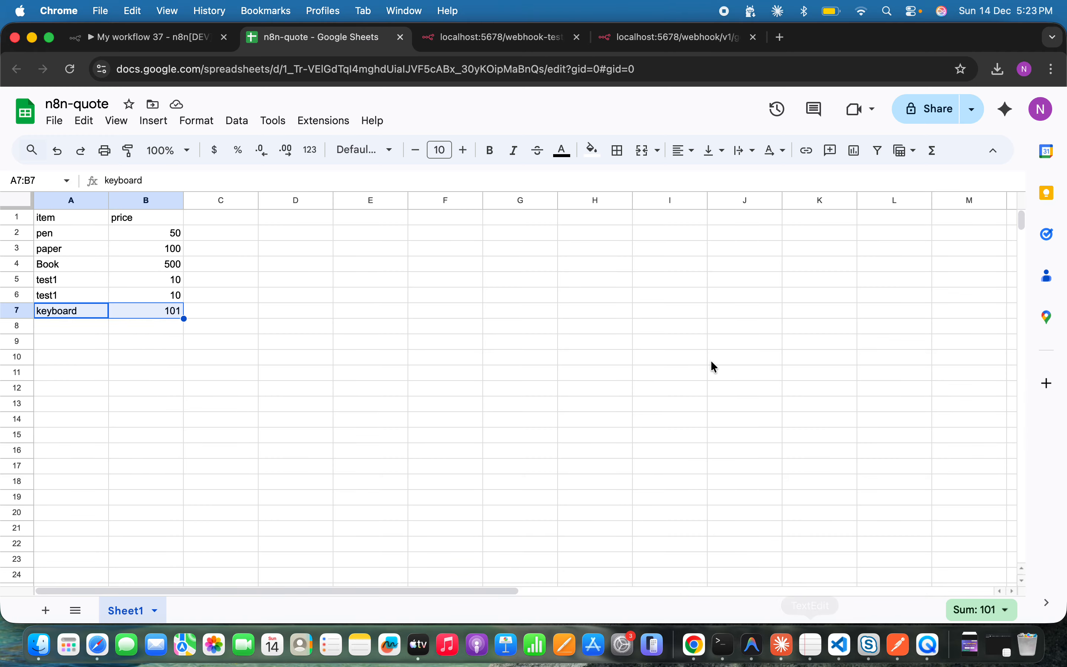
Start another Webhook1 test execution in n8n, and in Postman send the POST request with item monitor and price 505.
{"action": "left_click", "coordinate": [152, 39]}
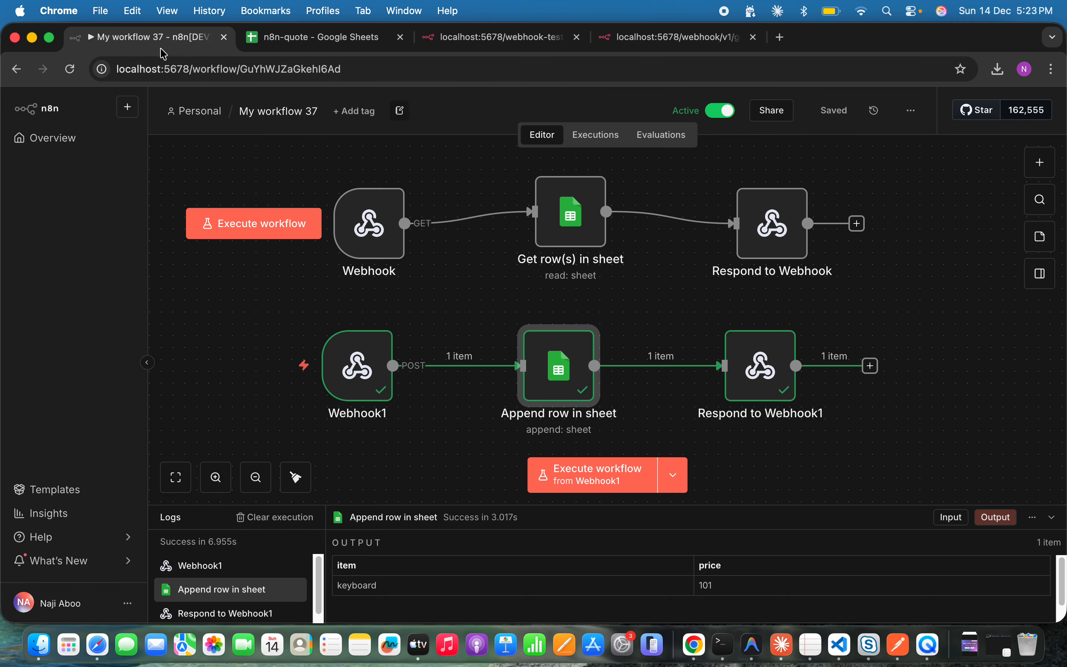
{"action": "left_click", "coordinate": [626, 478]}
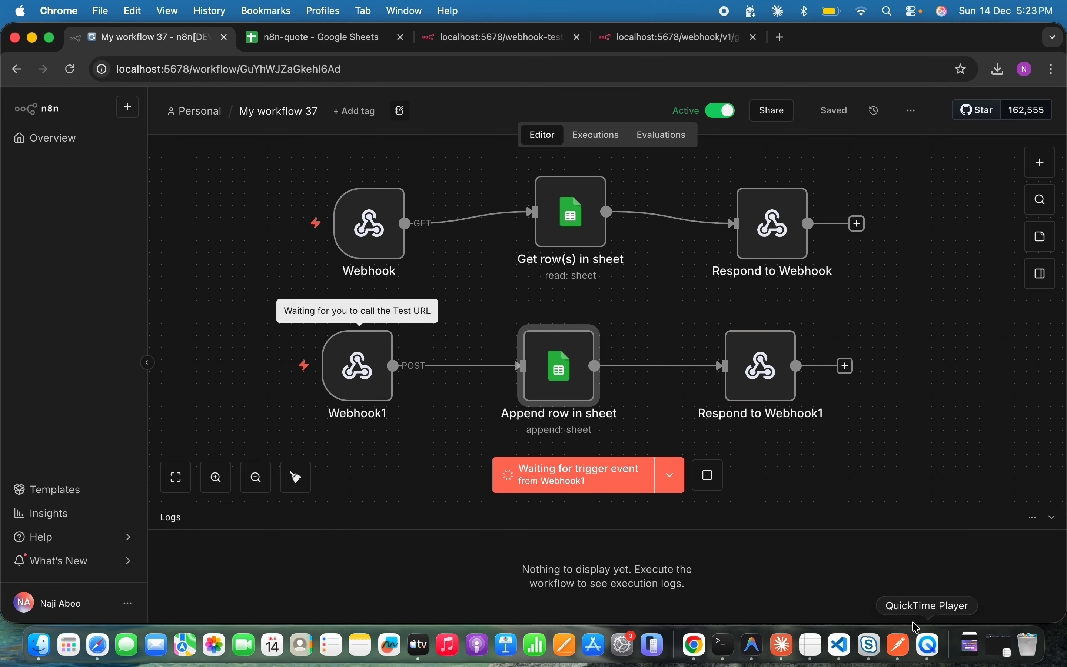
{"action": "left_click", "coordinate": [900, 646]}
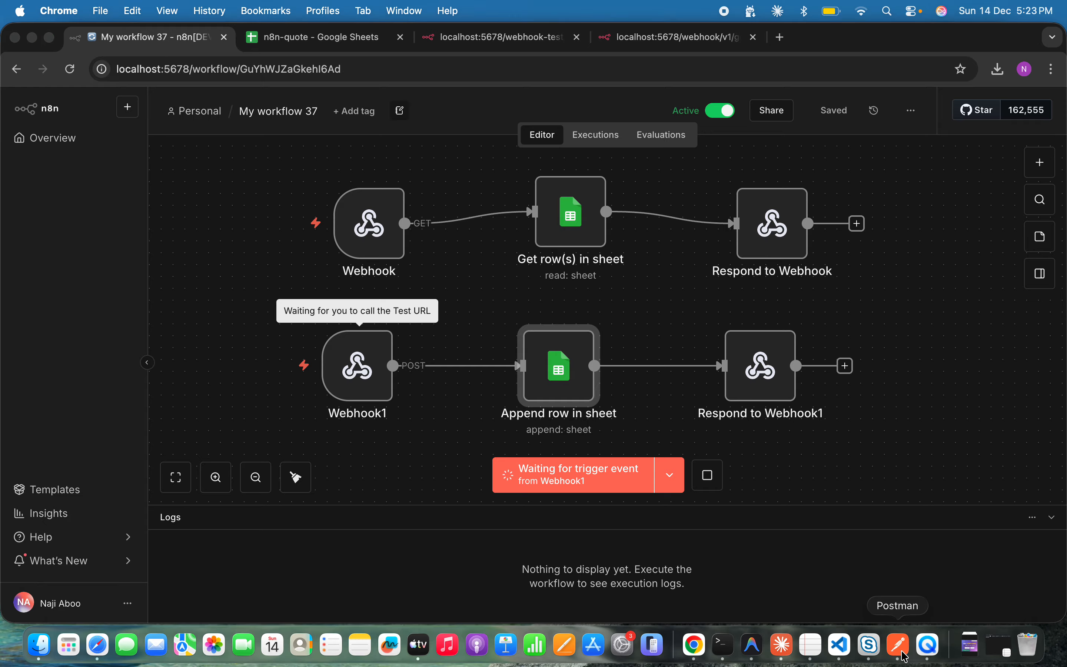
{"action": "double_click", "coordinate": [613, 256]}
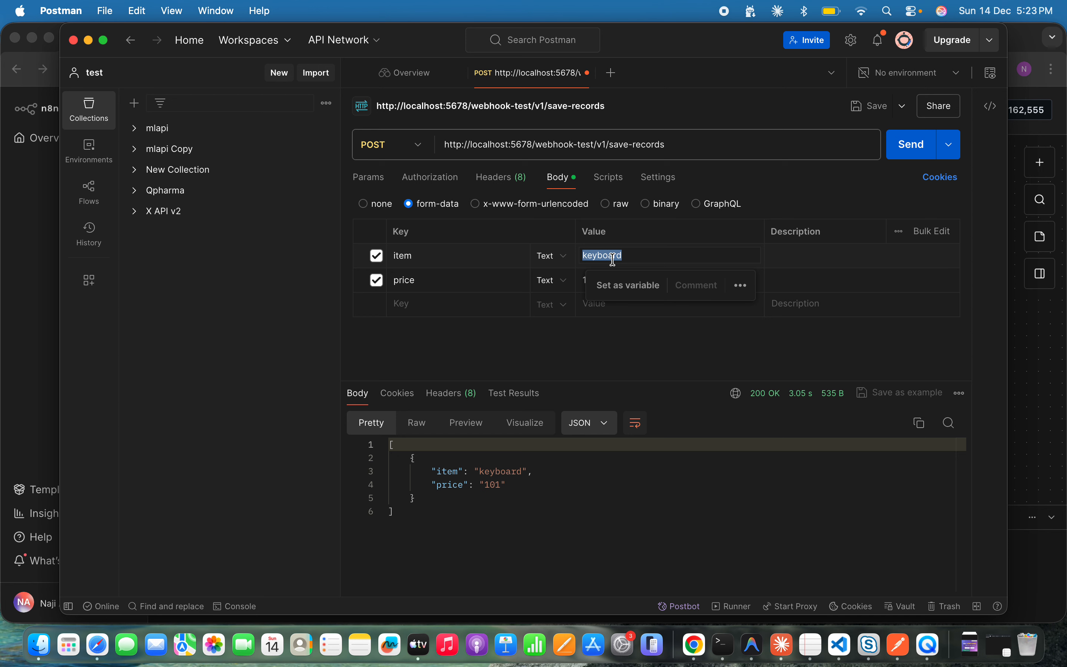
{"action": "type", "text": "monitor"}
{"action": "double_click", "coordinate": [621, 280]}
{"action": "type", "text": "505"}
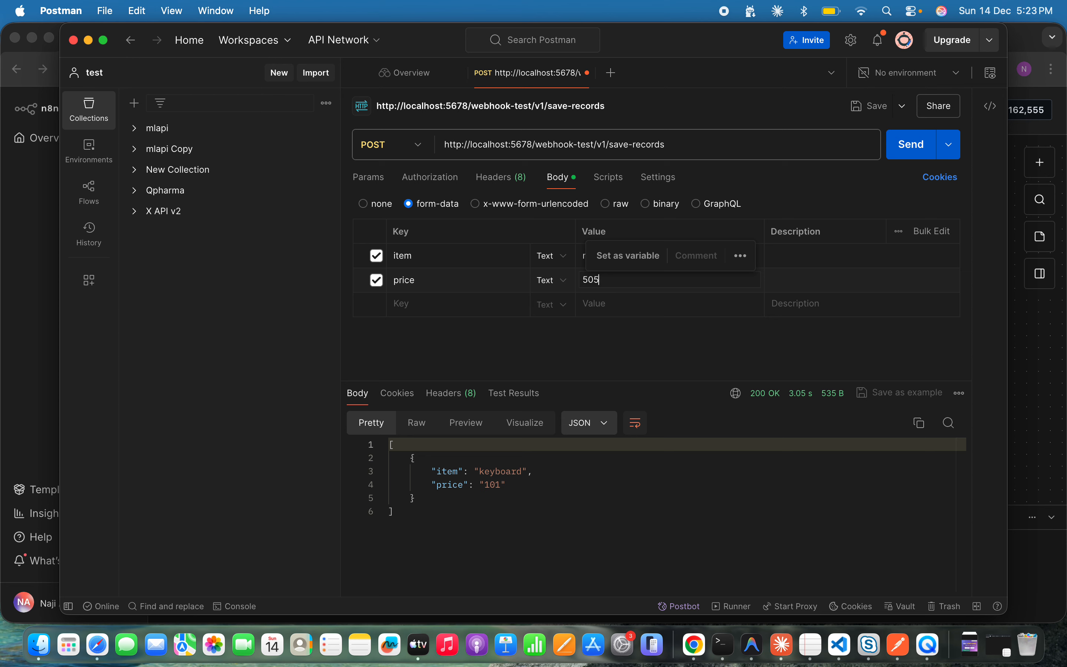
{"action": "left_click", "coordinate": [907, 158]}
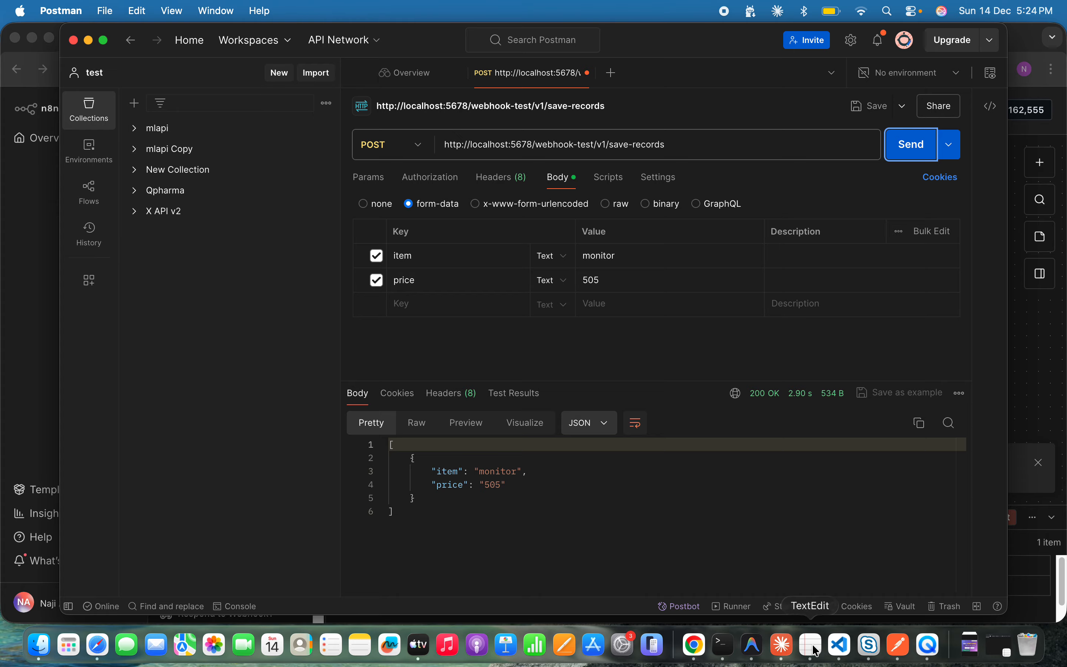
Return to Chrome and check the item and price in row 8 of the n8n-quote sheet.
{"action": "left_click", "coordinate": [692, 646]}
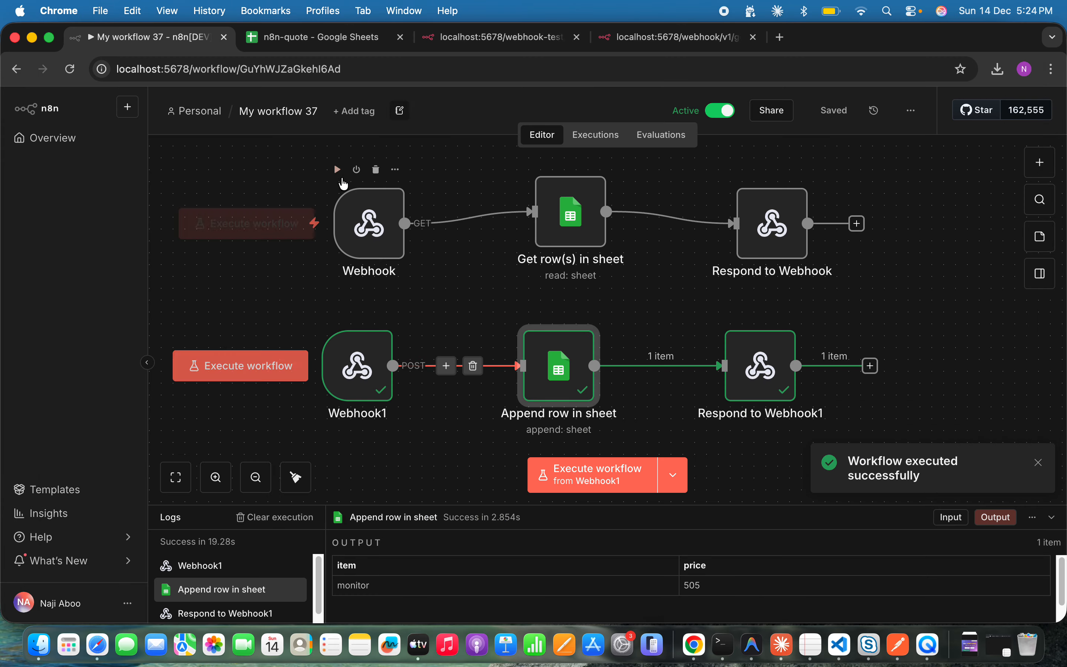
{"action": "left_click", "coordinate": [309, 37]}
{"action": "left_click", "coordinate": [250, 314]}
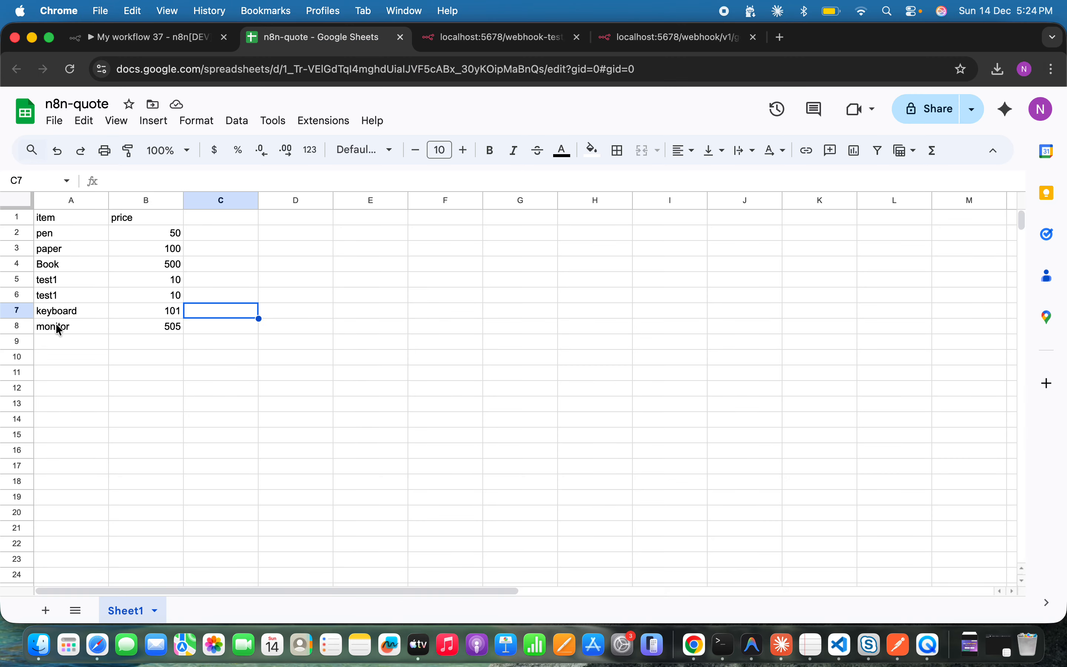
{"action": "left_click_drag", "start_coordinate": [60, 326], "coordinate": [166, 333]}
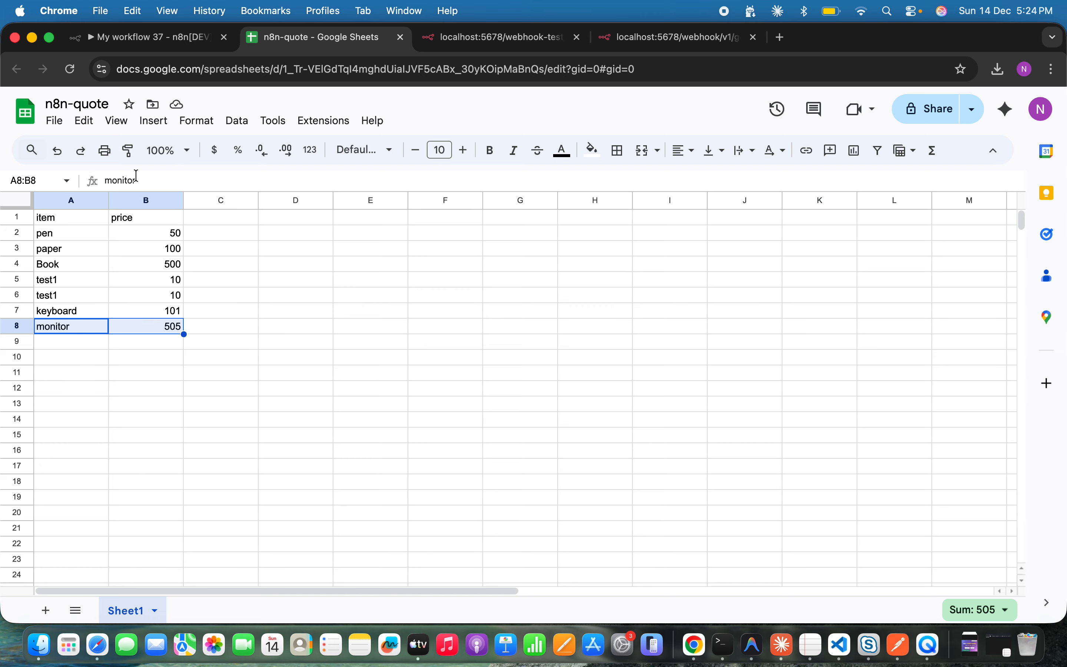
Review the available HTTP methods in the n8n Webhook1 node without changing the selection, and return to the canvas.
{"action": "left_click", "coordinate": [156, 44]}
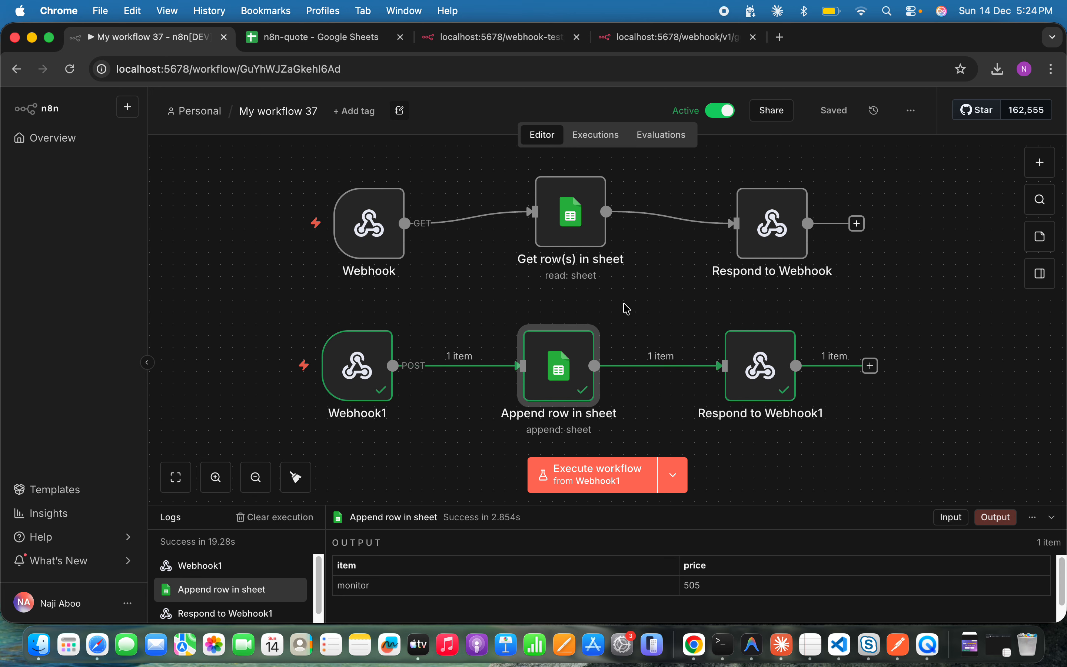
{"action": "double_click", "coordinate": [357, 364]}
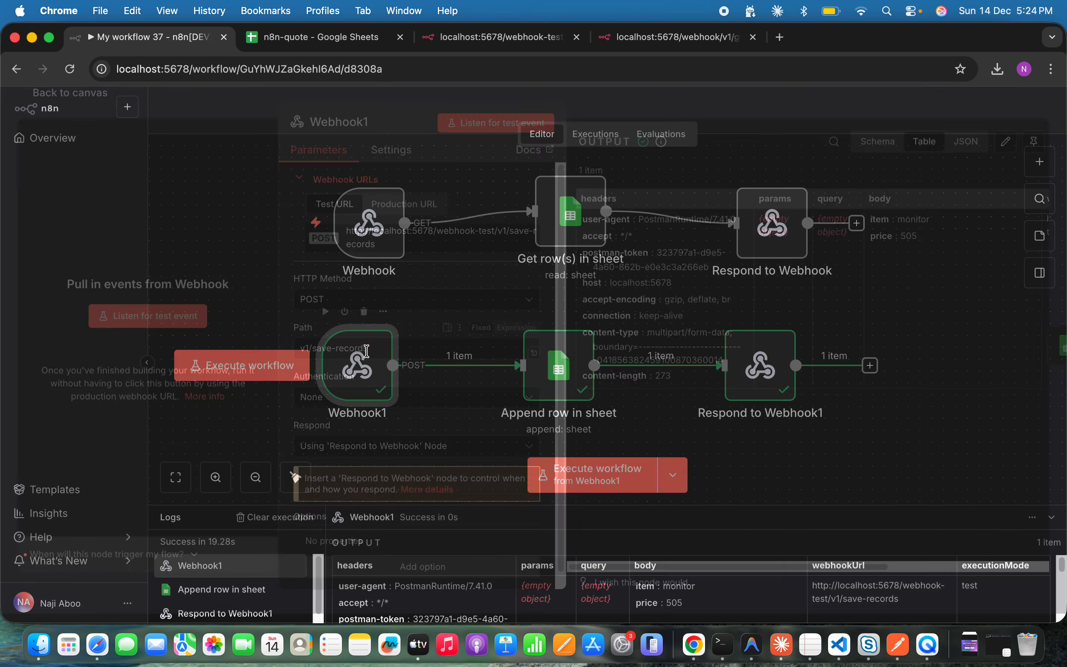
{"action": "left_click", "coordinate": [348, 308]}
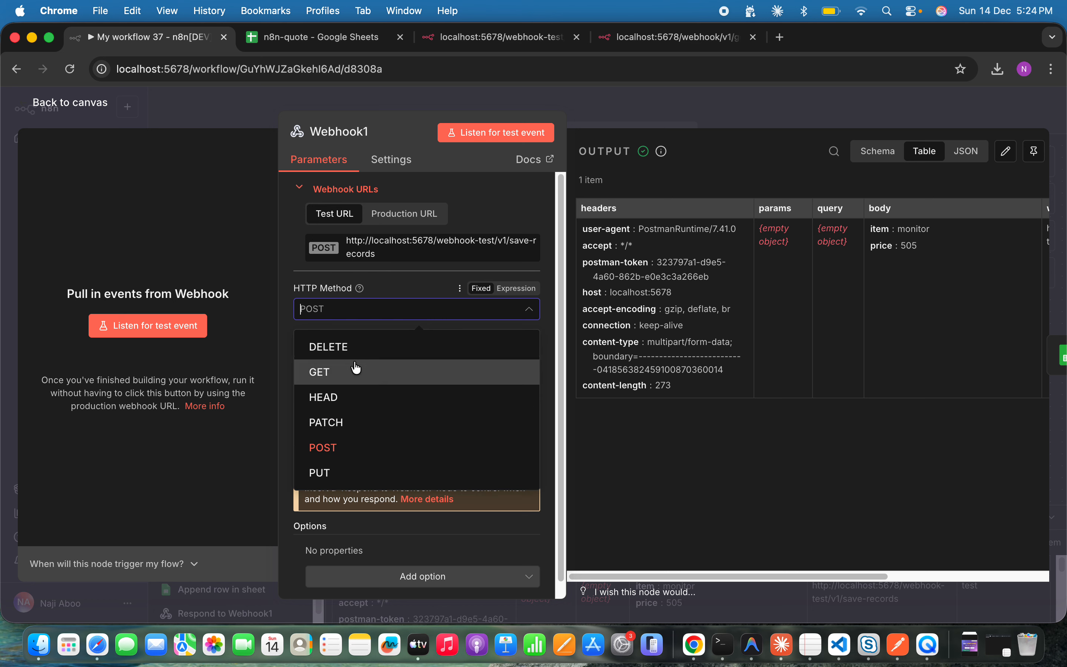
{"action": "left_click", "coordinate": [241, 262]}
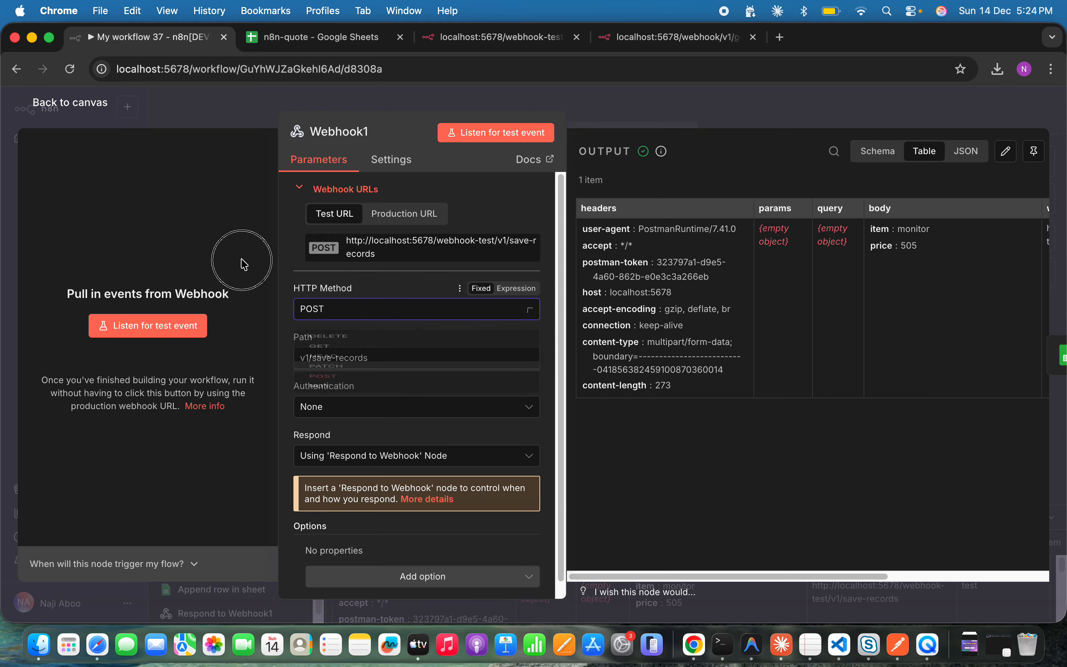
{"action": "left_click", "coordinate": [75, 116]}
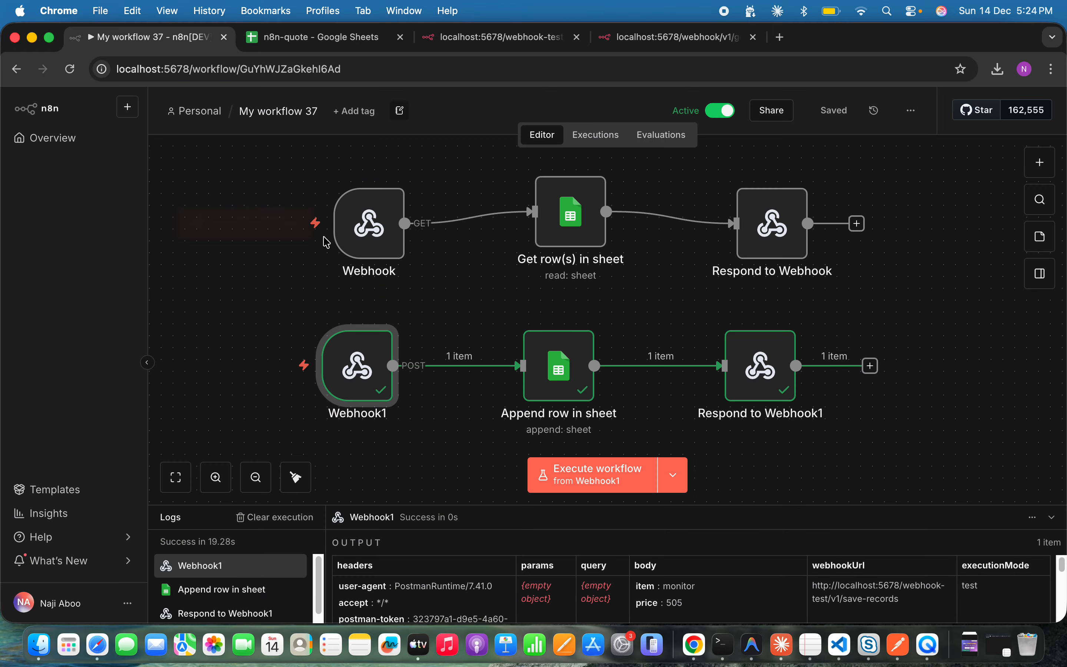